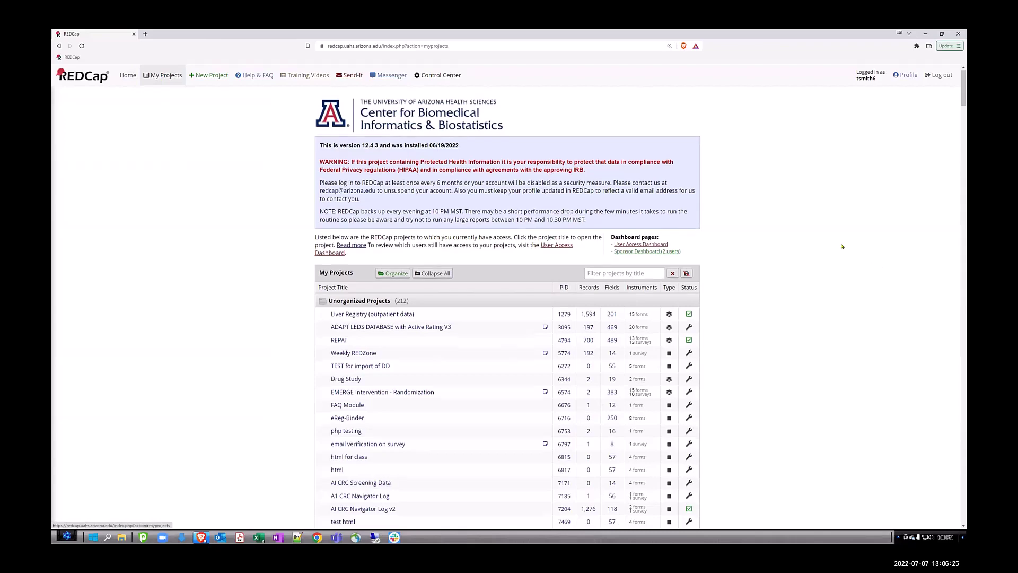
Step: Find the project "Drug Study - ts - 062822" in the project list and open its setup page
scroll(817, 235, down, 15)
scroll(801, 238, down, 20)
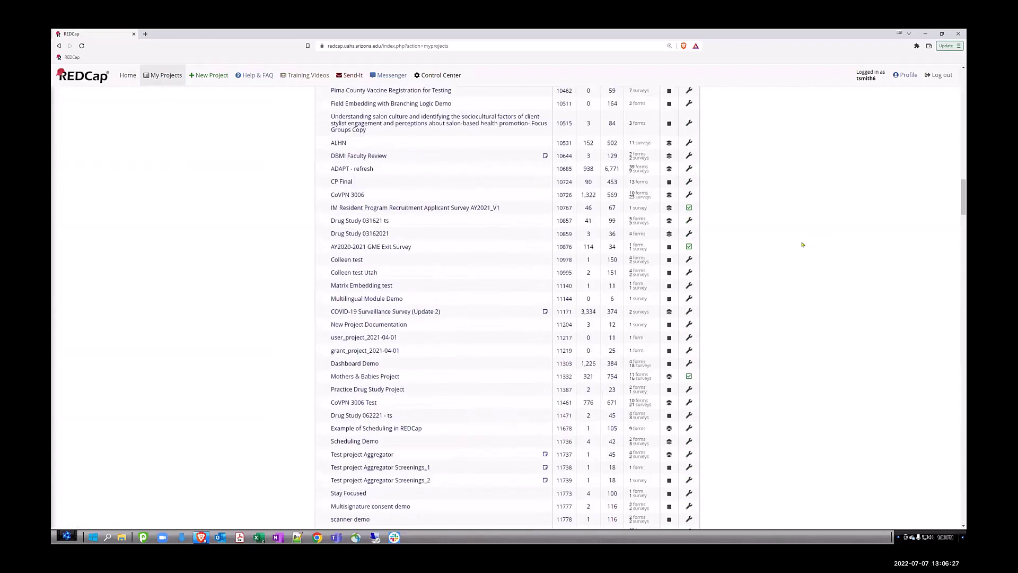
scroll(792, 245, down, 8)
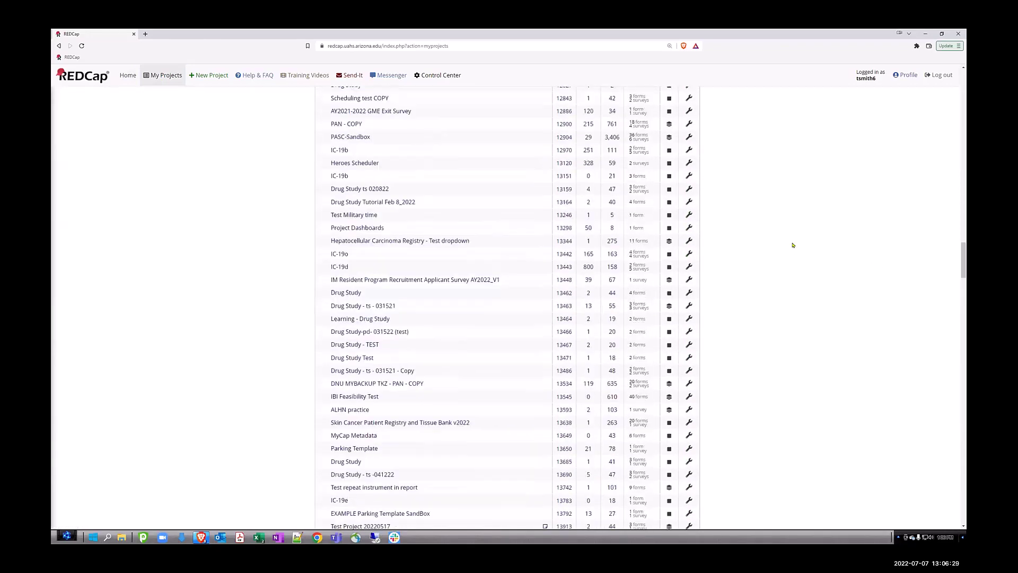
scroll(706, 262, down, 5)
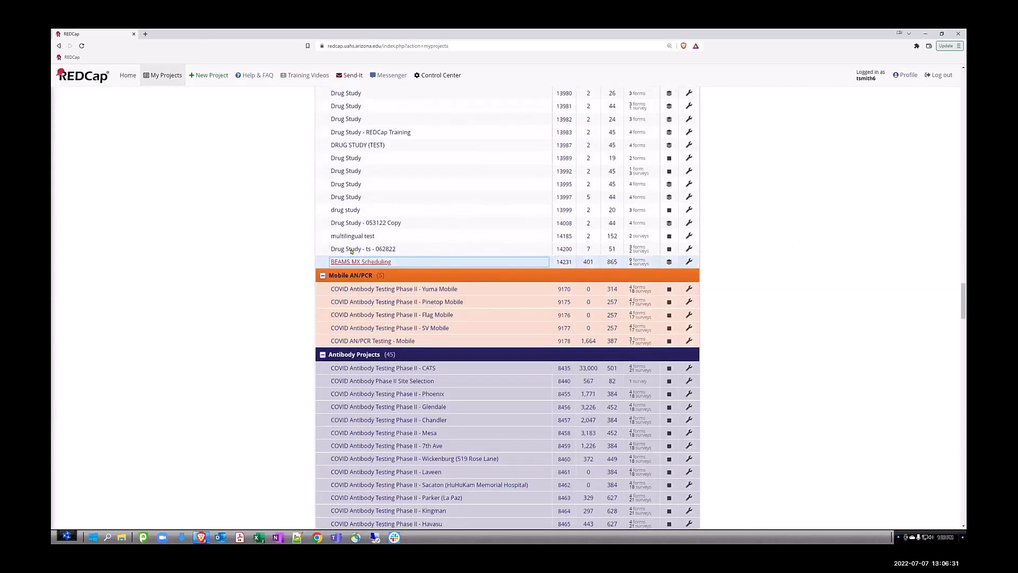
click(349, 249)
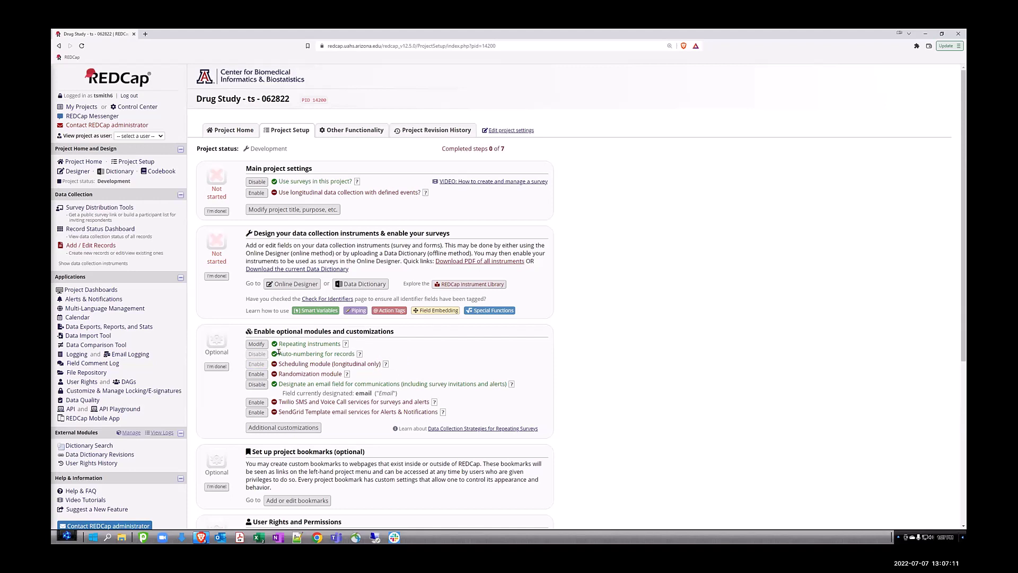
Step: Disable surveys for the project and turn off auto-numbering for records in the project setup
drag(280, 353, 356, 353)
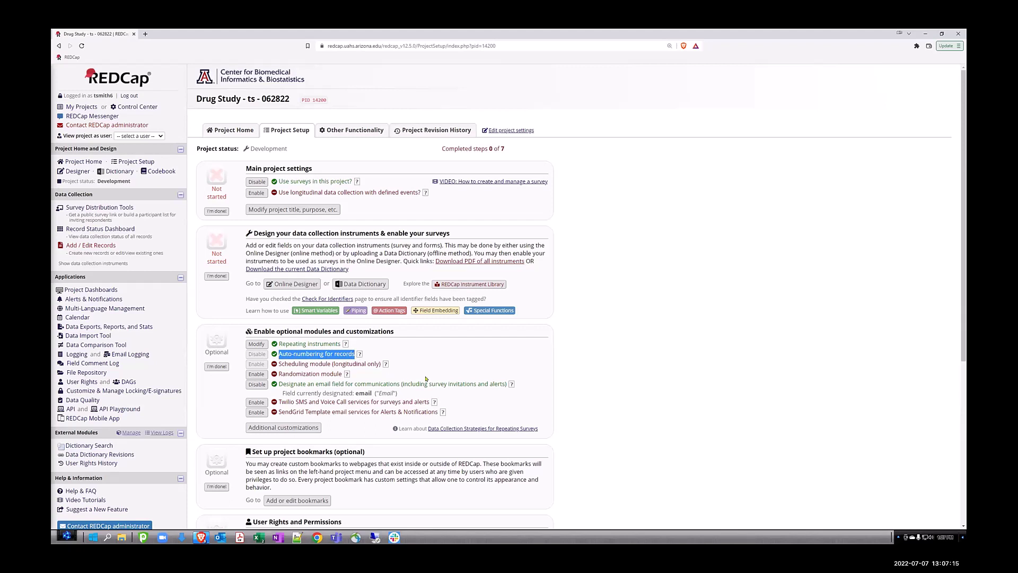
click(473, 357)
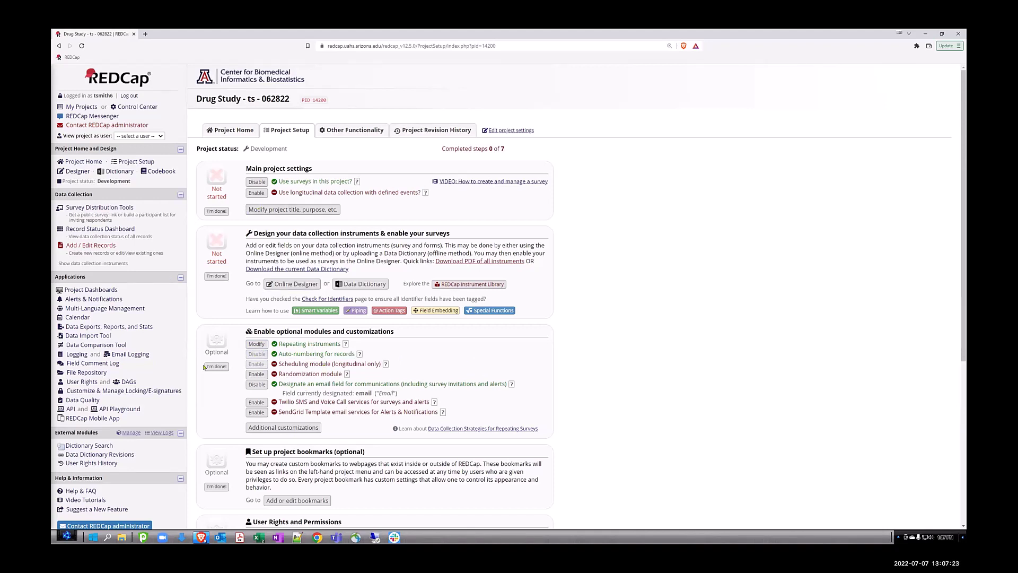
click(257, 181)
click(552, 336)
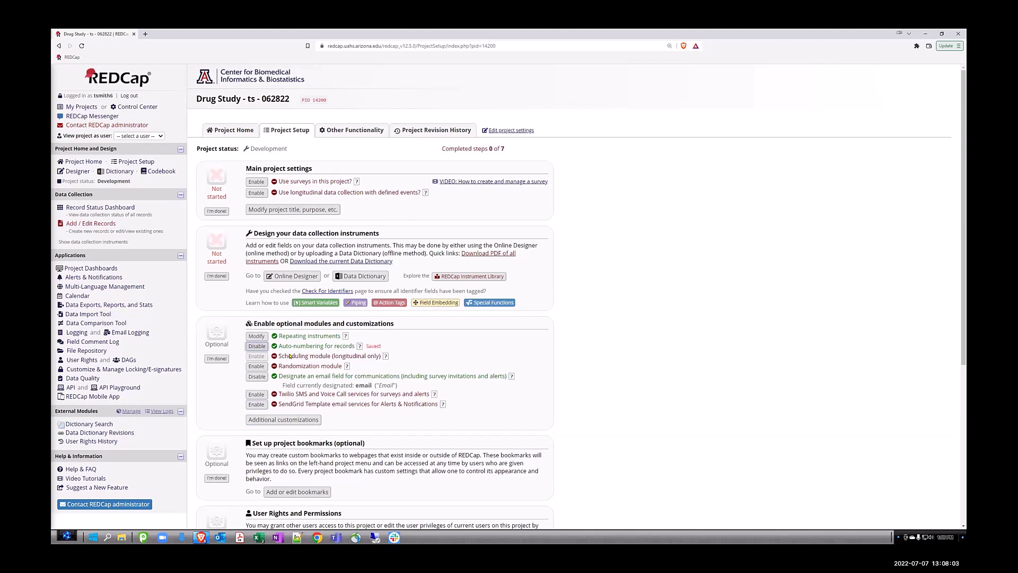
click(74, 210)
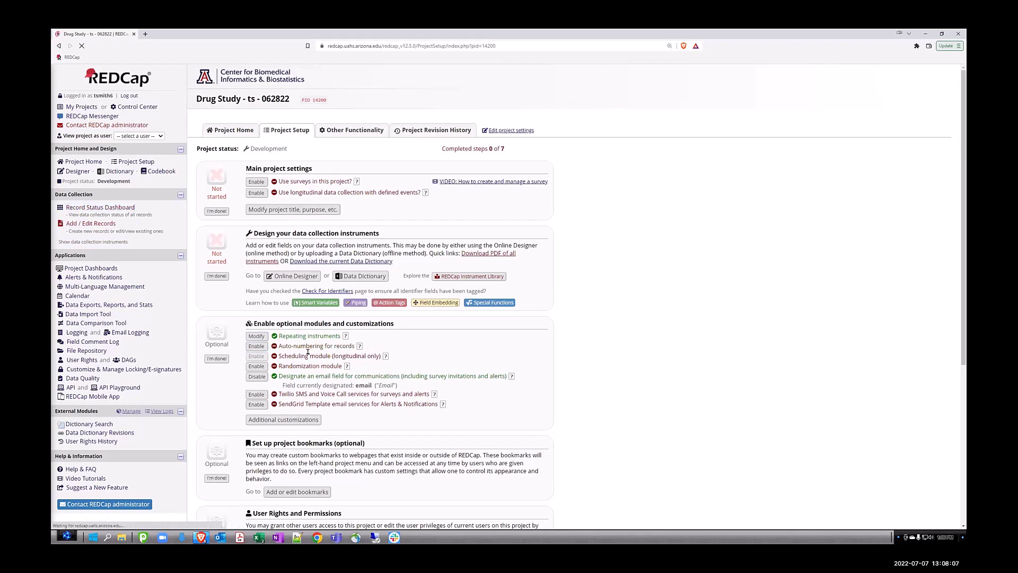
Step: Open the Add / Edit Records page and examine the entry for a new or existing Subject No
click(90, 223)
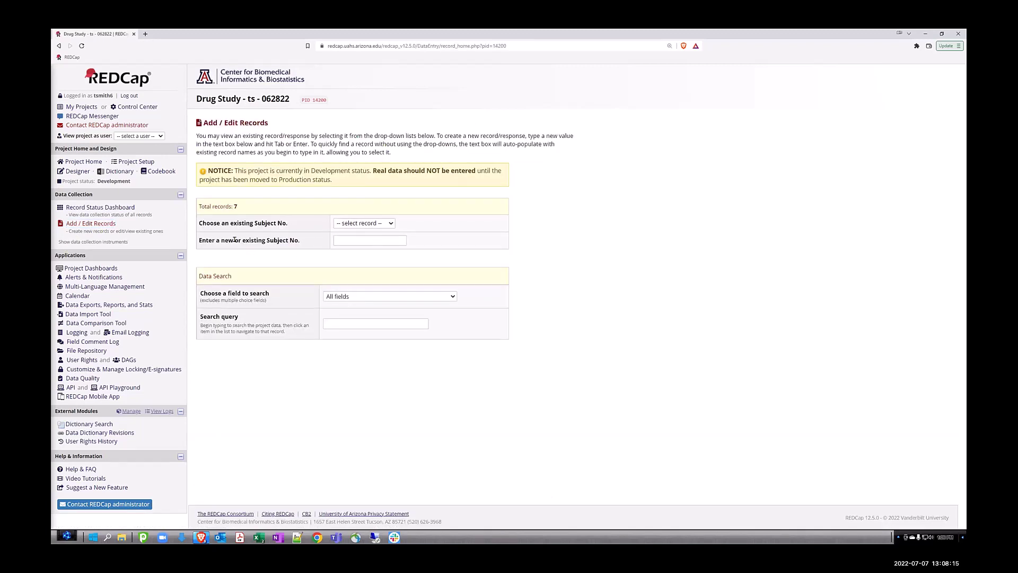
click(383, 241)
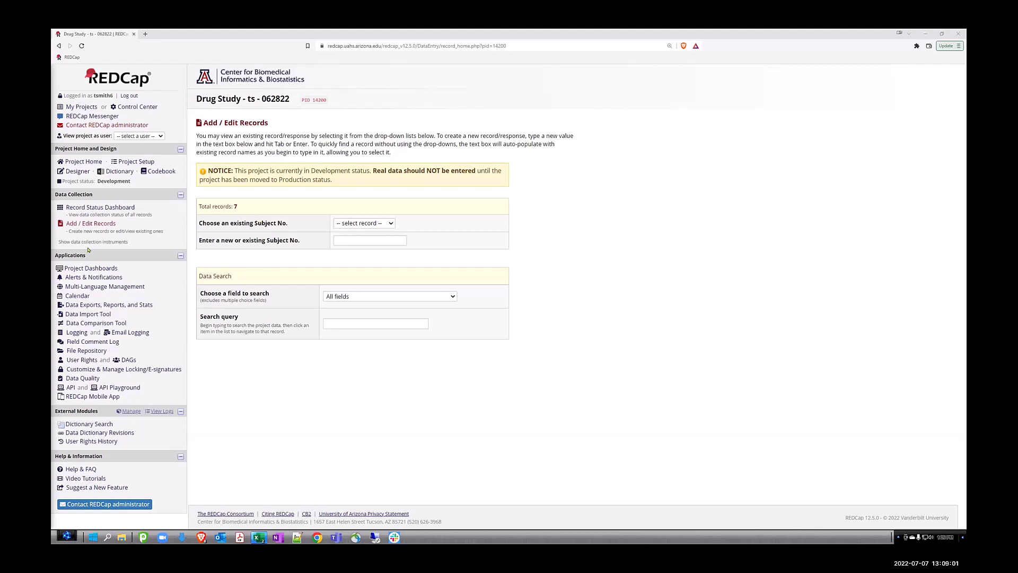
Step: Download the Data Import Template with records in rows and open the saved CSV file in Excel
click(79, 315)
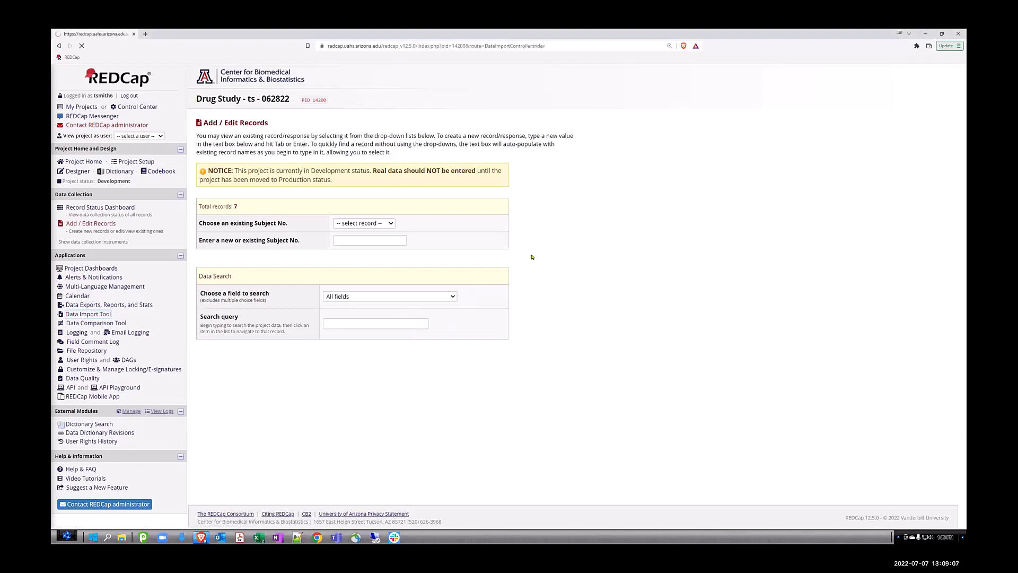
click(286, 260)
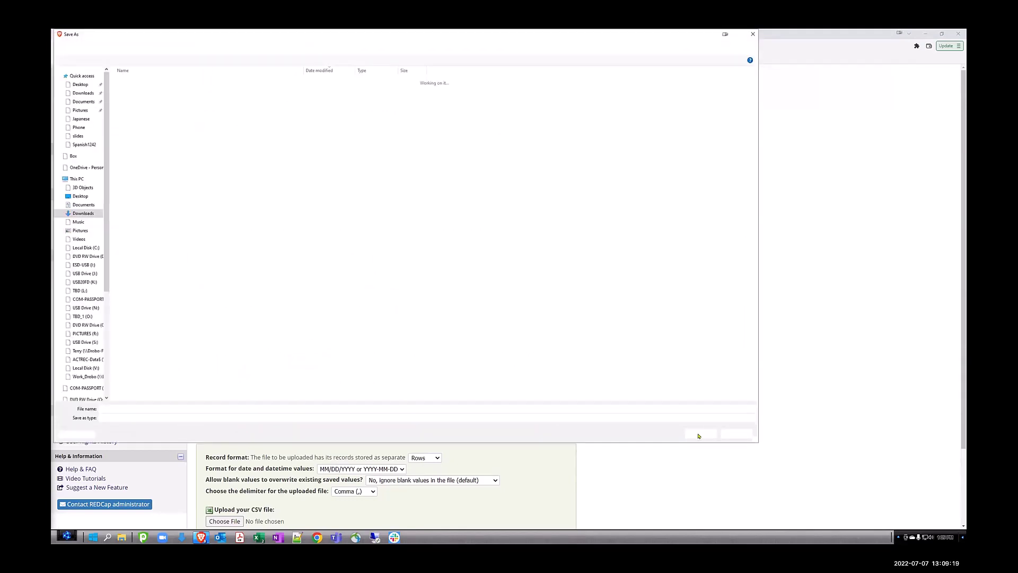
key(Return)
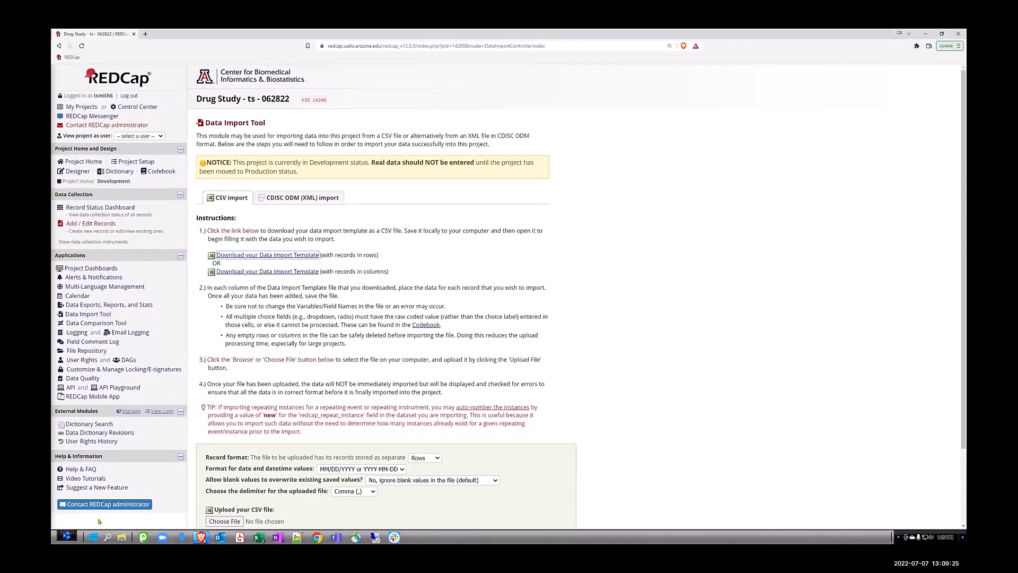
click(83, 522)
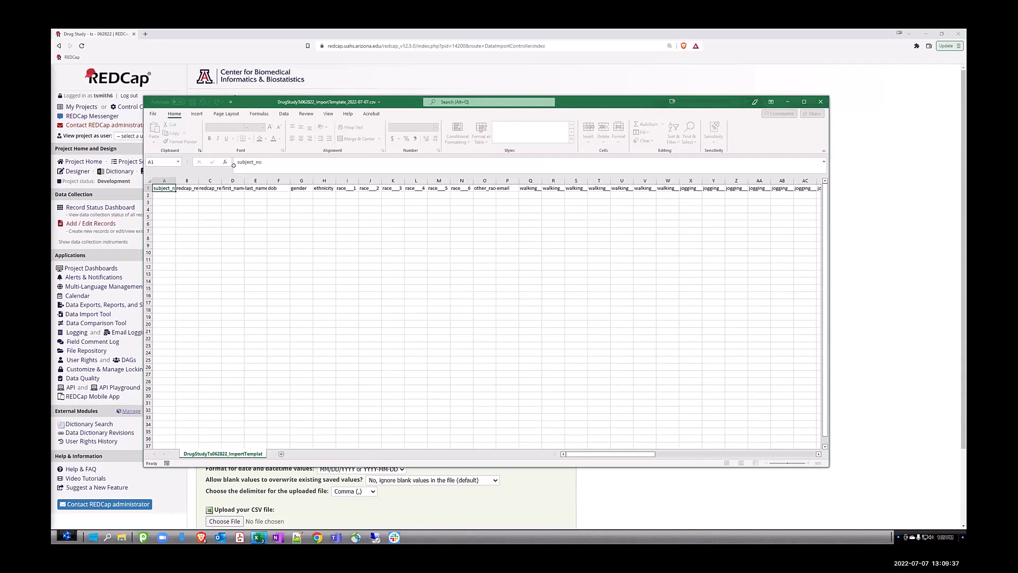
Step: Widen the redcap_repeat_instrument and redcap_repeat_instance columns to read their headers, and delete both columns
drag(198, 181, 330, 181)
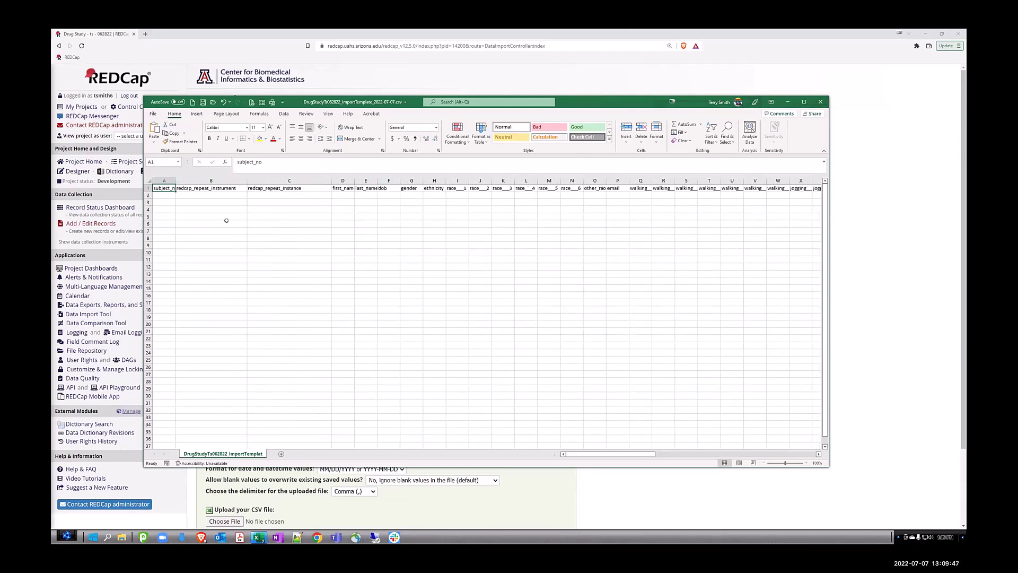
drag(212, 181, 283, 183)
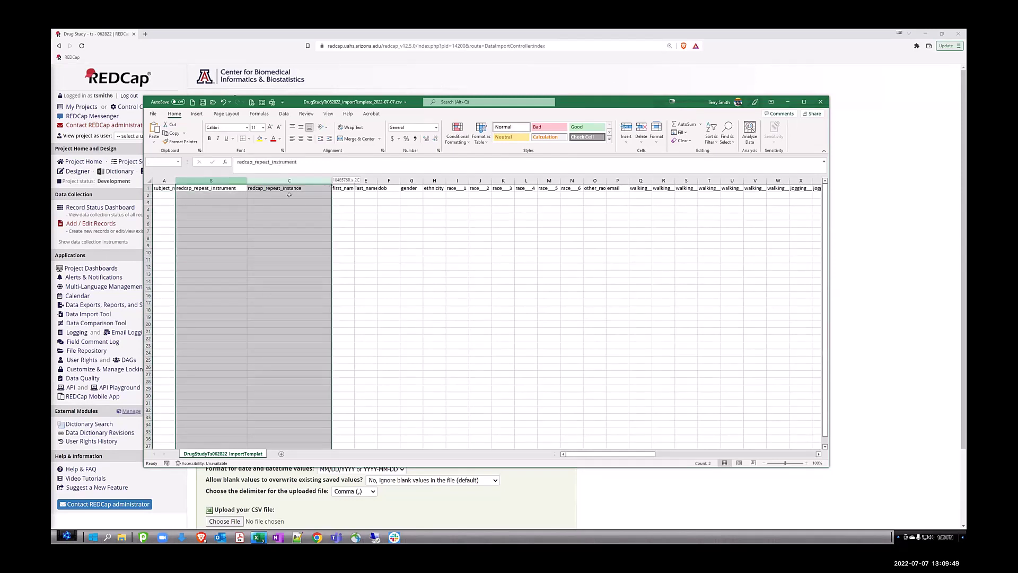
right_click(287, 231)
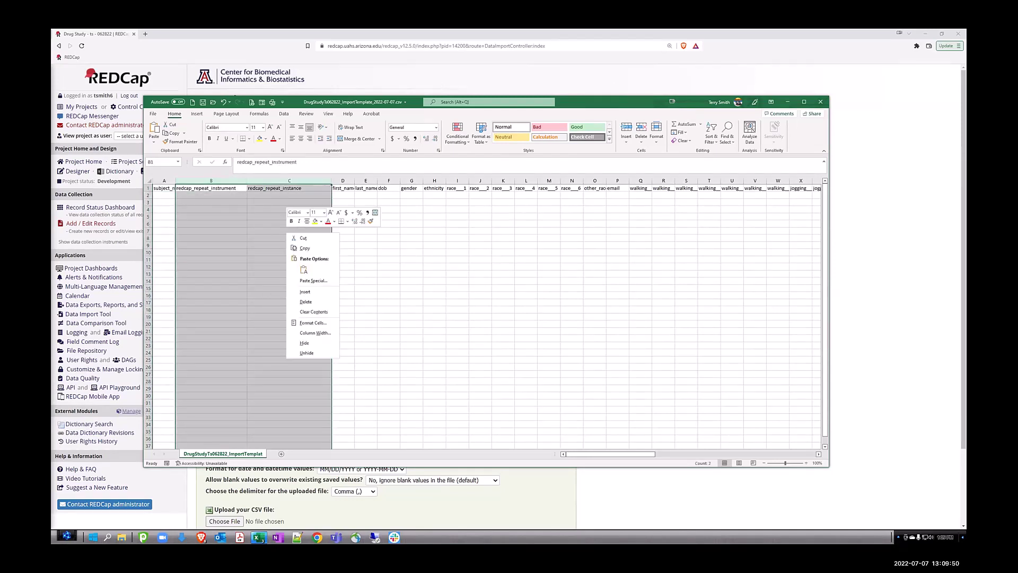
click(306, 301)
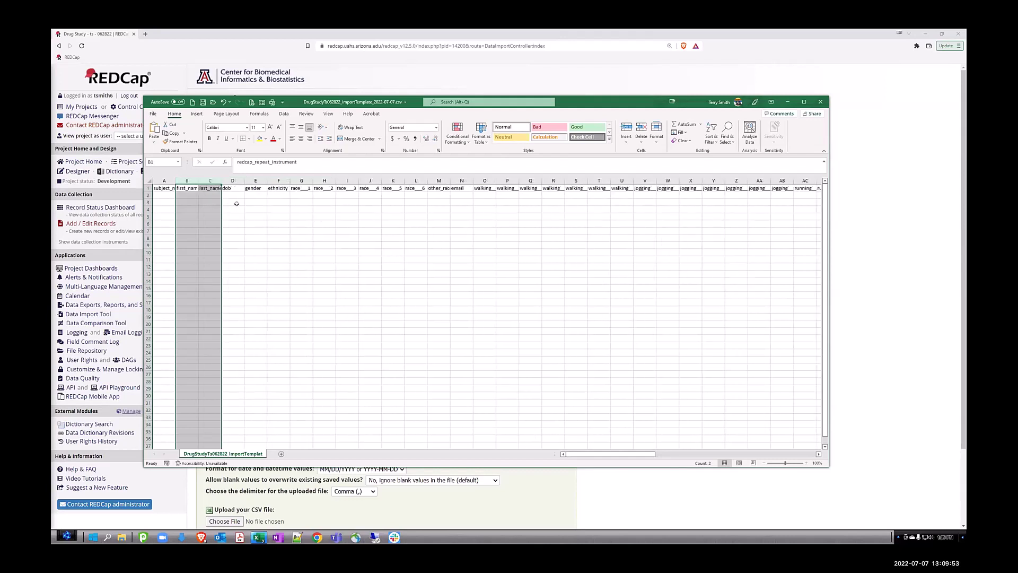
Step: Delete every column from dob onward and widen the subject_no, first_name and last_name columns to fit their headers
drag(232, 181, 902, 185)
right_click(662, 297)
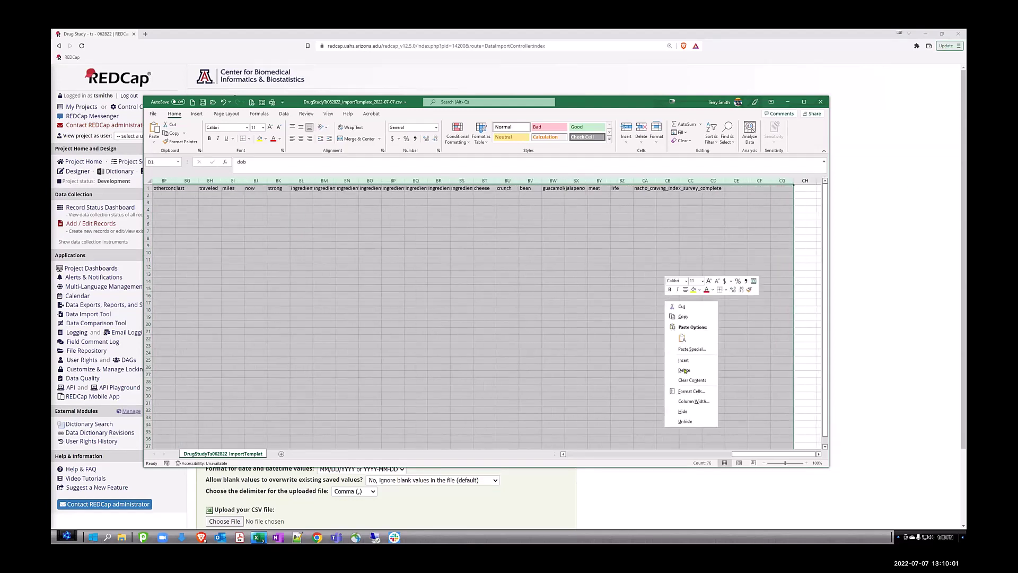
click(685, 370)
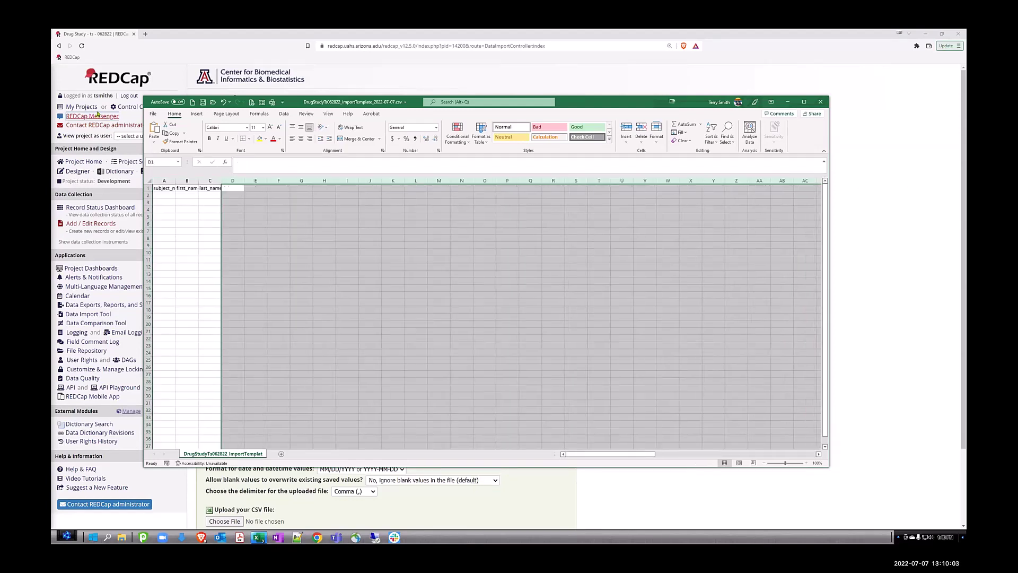
drag(175, 178, 303, 190)
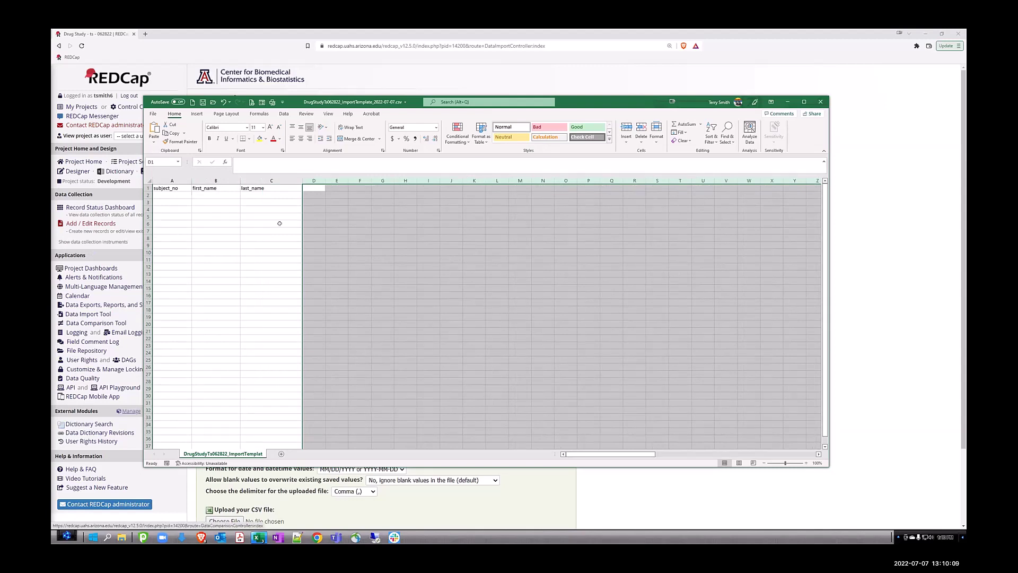
Step: Enter three sample first names in cells B2 to B4 of the first_name column
click(228, 196)
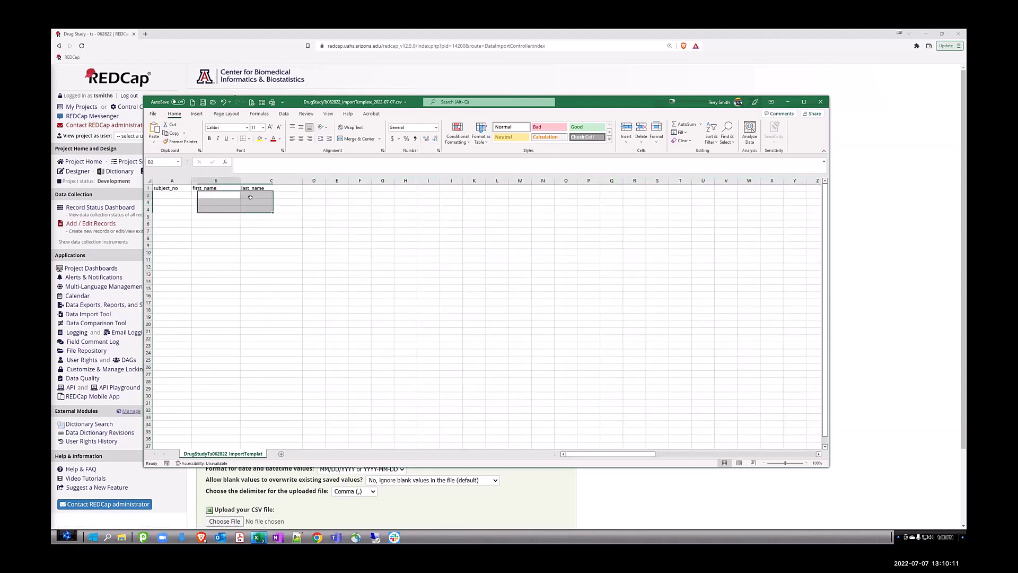
text(Tom)
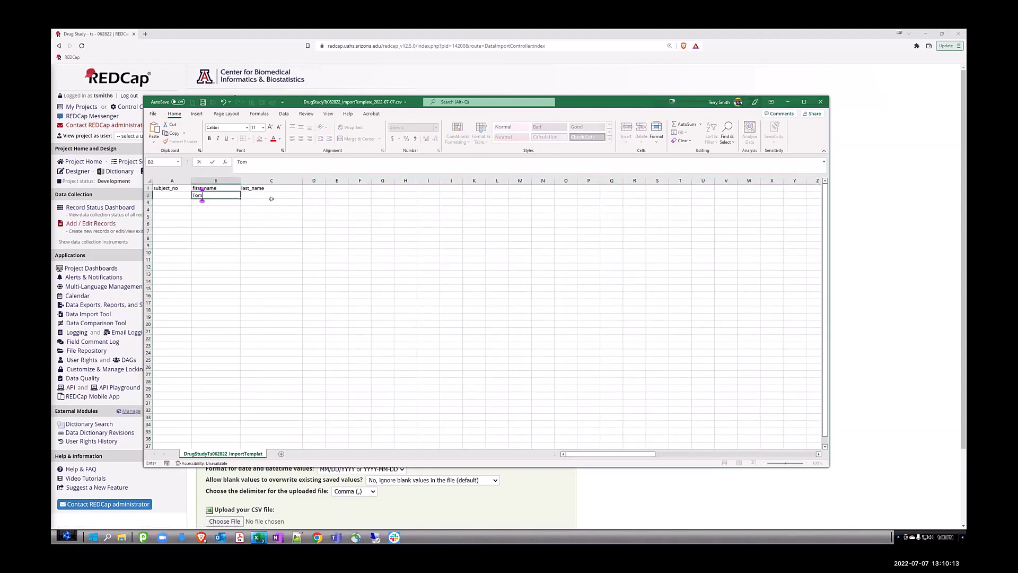
key(Return)
text(D)
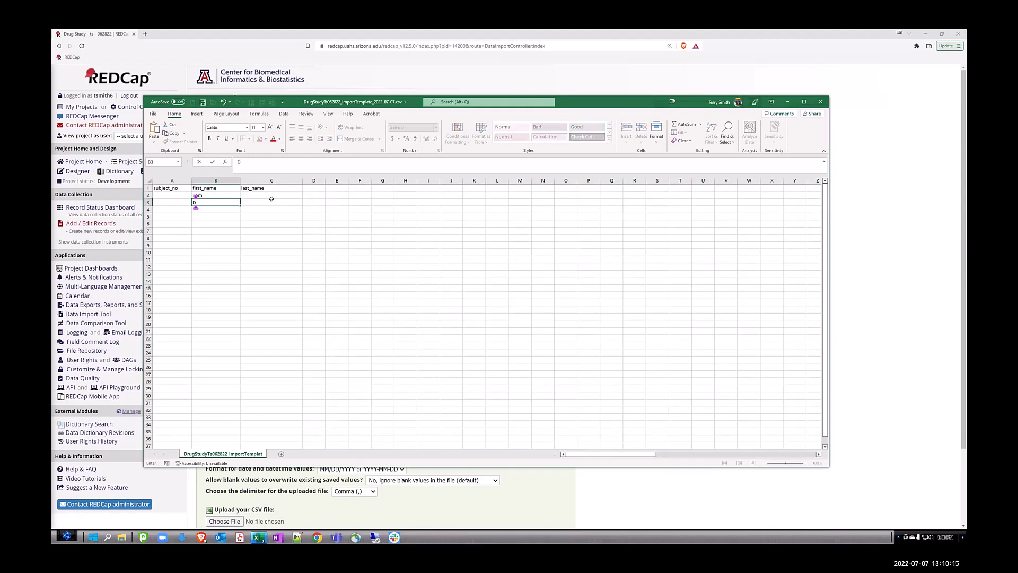
text(ick)
key(Return)
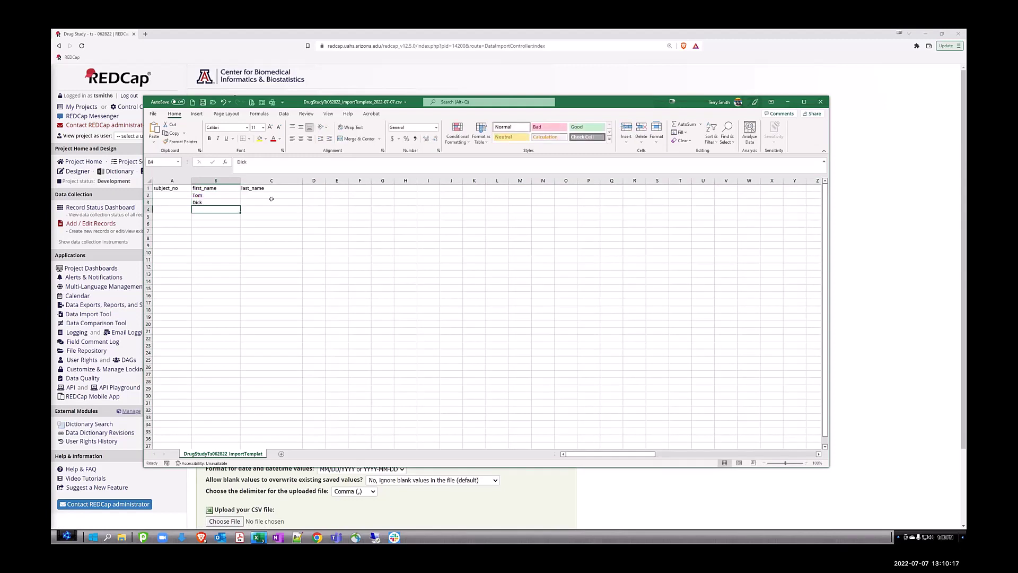
text(Harry)
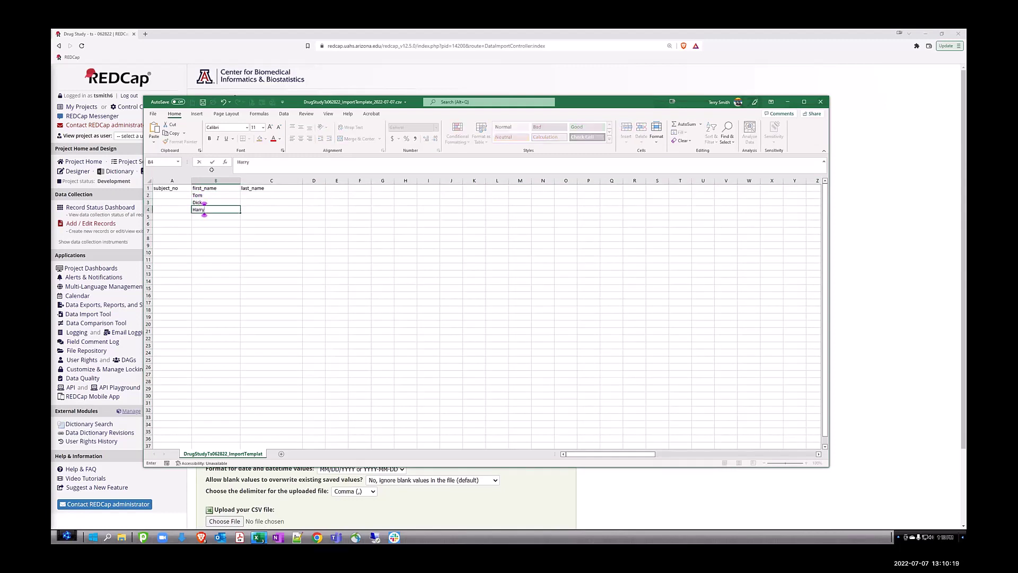
Step: Enter the three matching last names in cells C2 to C4 of the last_name column
click(260, 194)
text(Smith)
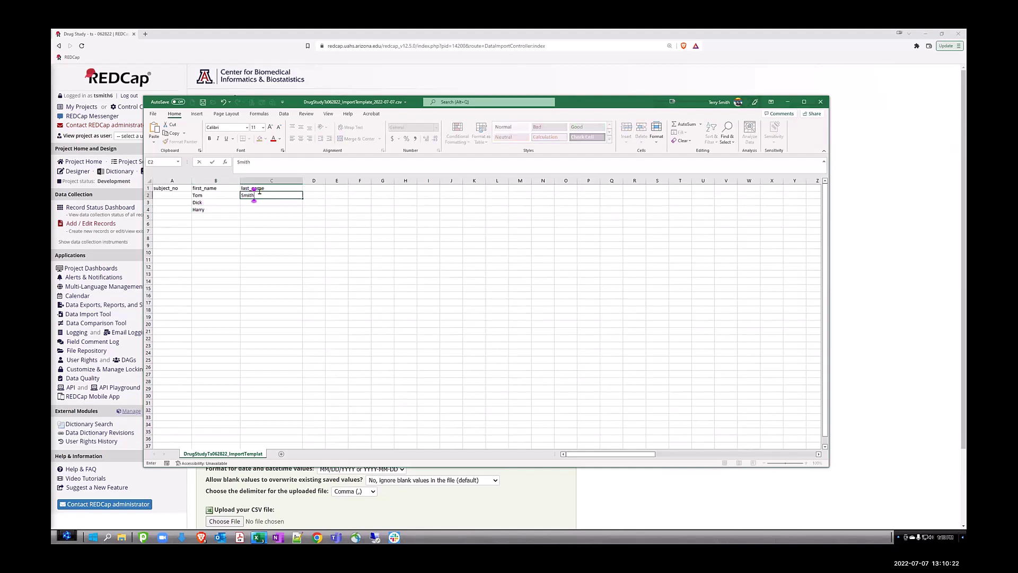
key(Return)
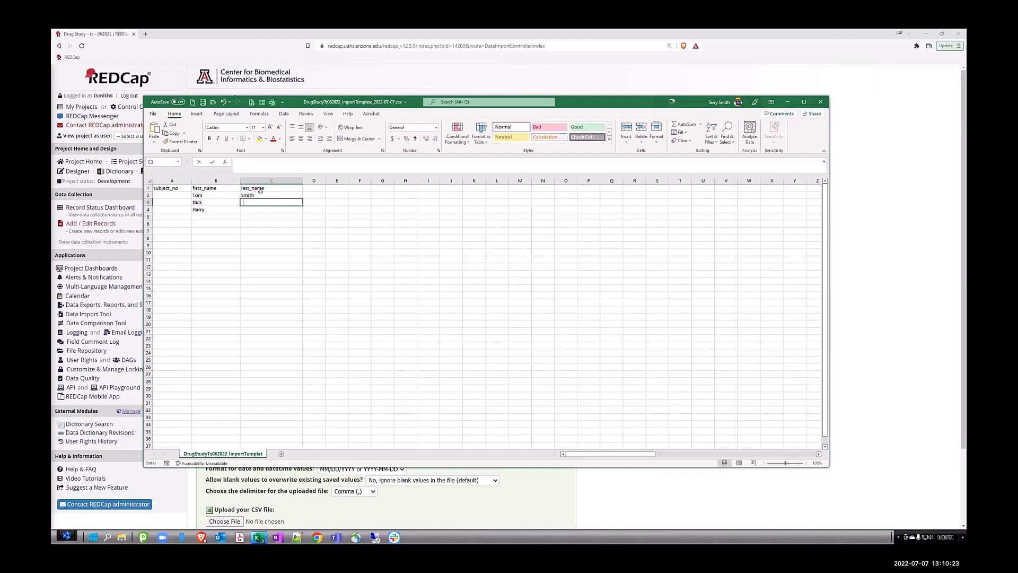
text(Jones)
key(Return)
text(Marti)
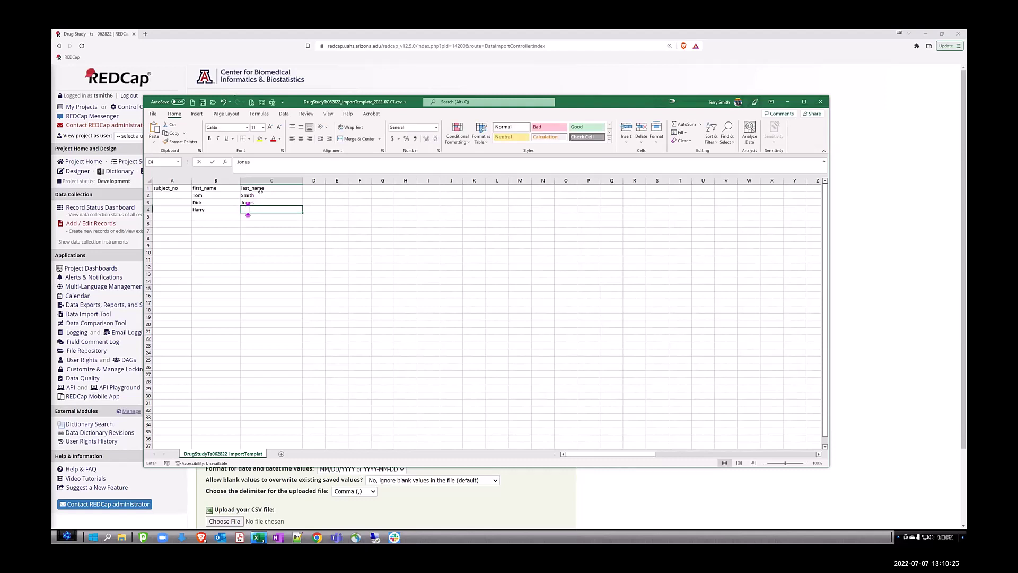
text(n)
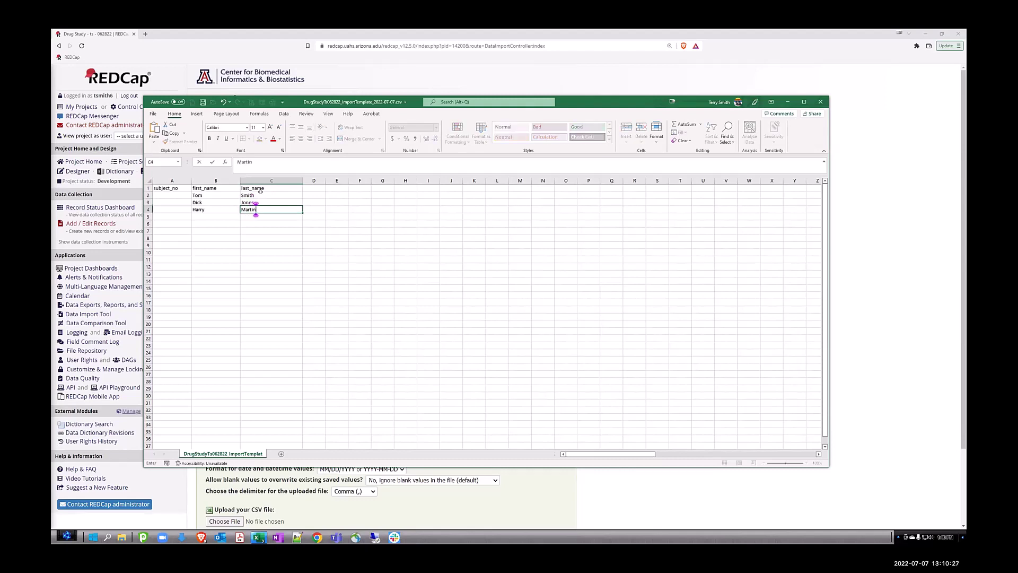
Step: Enter 5-1 as the subject_no of the first record in cell A2 and enlarge the spreadsheet window
click(164, 197)
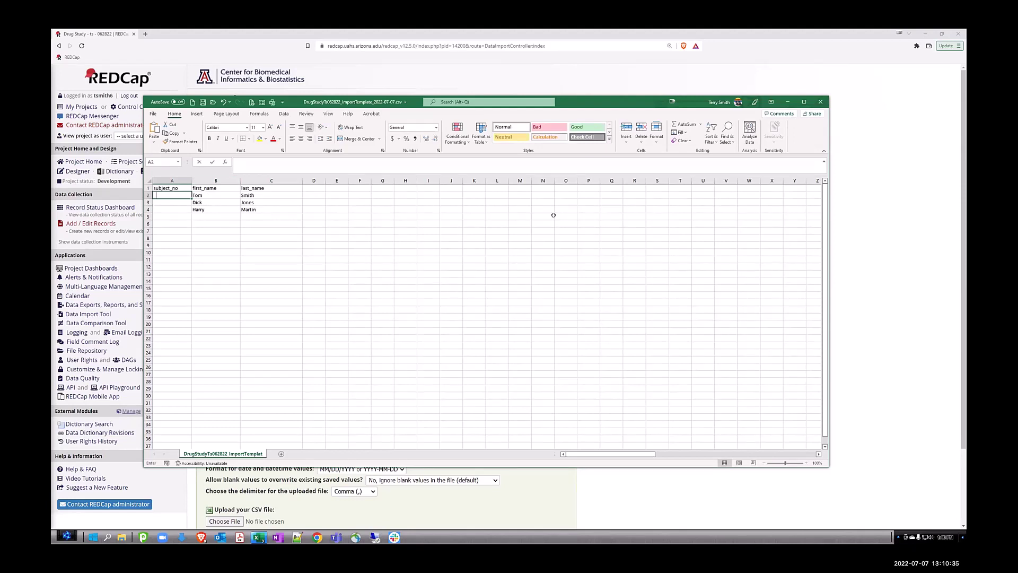
text(5)
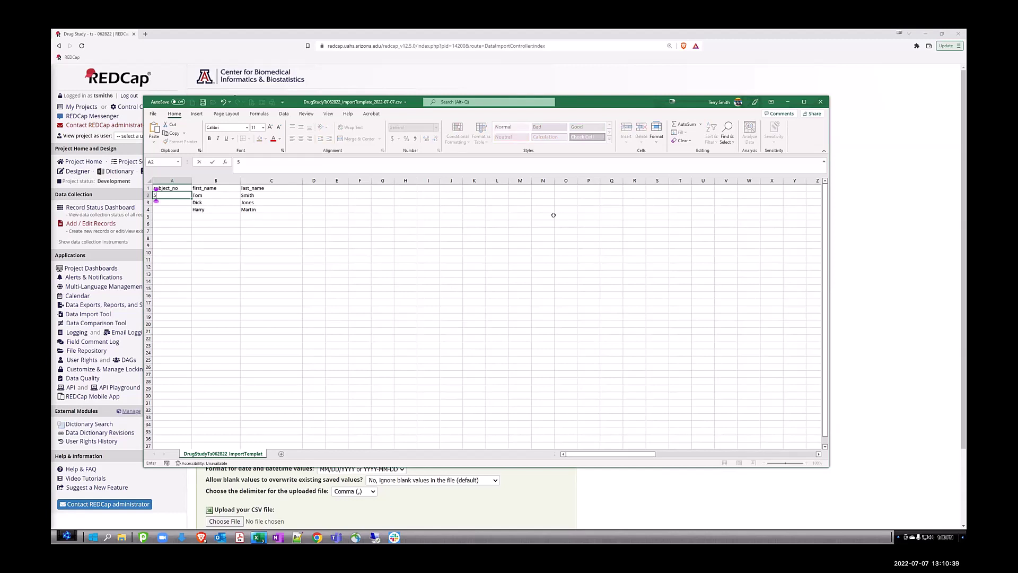
text(-1)
drag(829, 466, 907, 512)
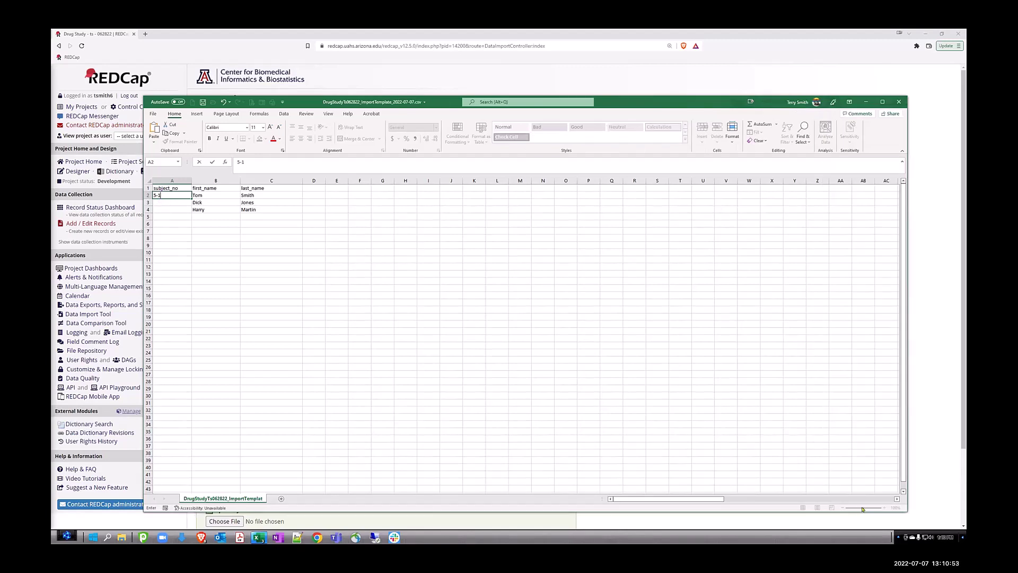
click(634, 366)
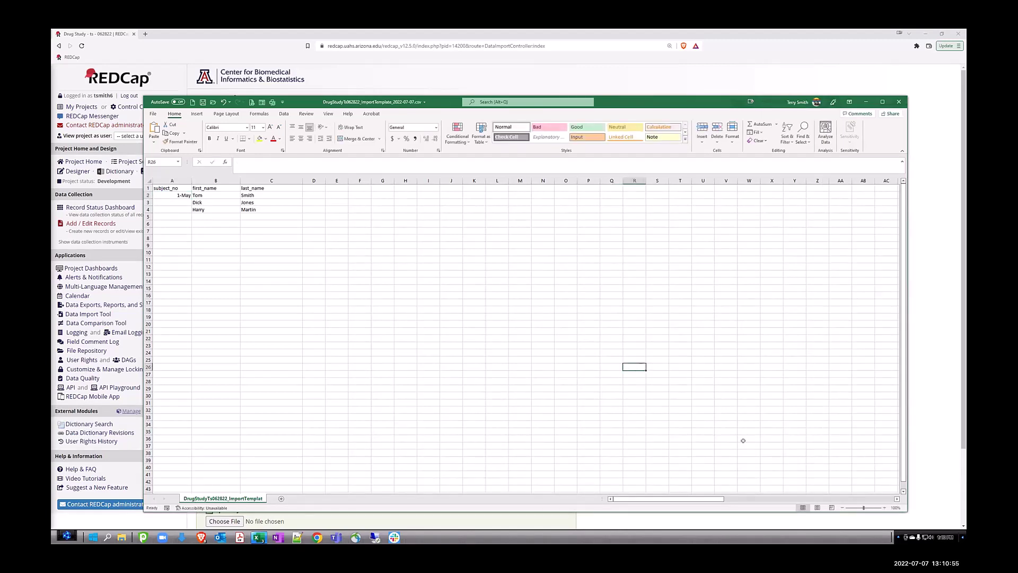
drag(866, 508, 870, 507)
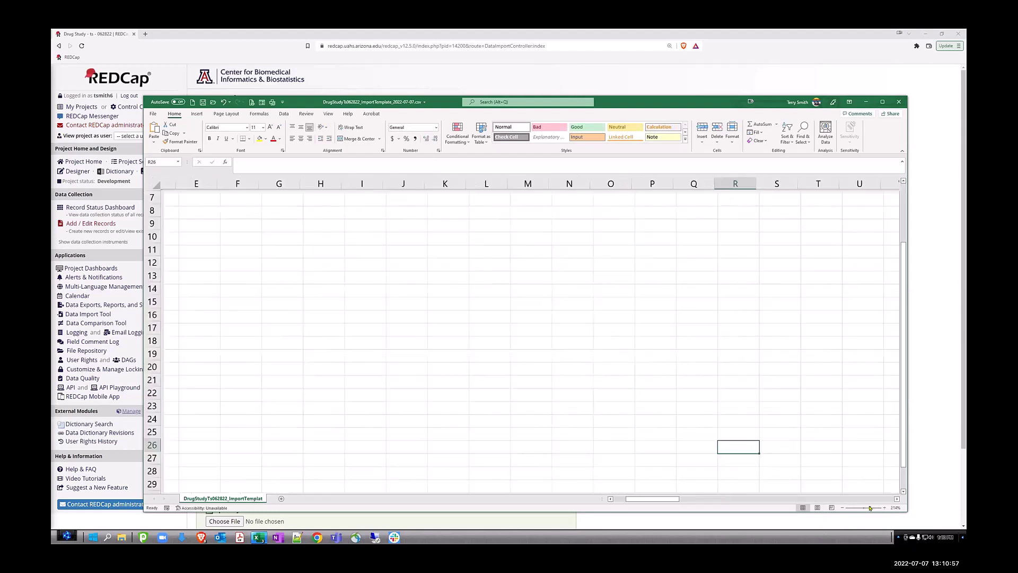
Step: Try to replace the date in cell A2 of the subject_no column by re-entering 5-1
drag(681, 498, 662, 499)
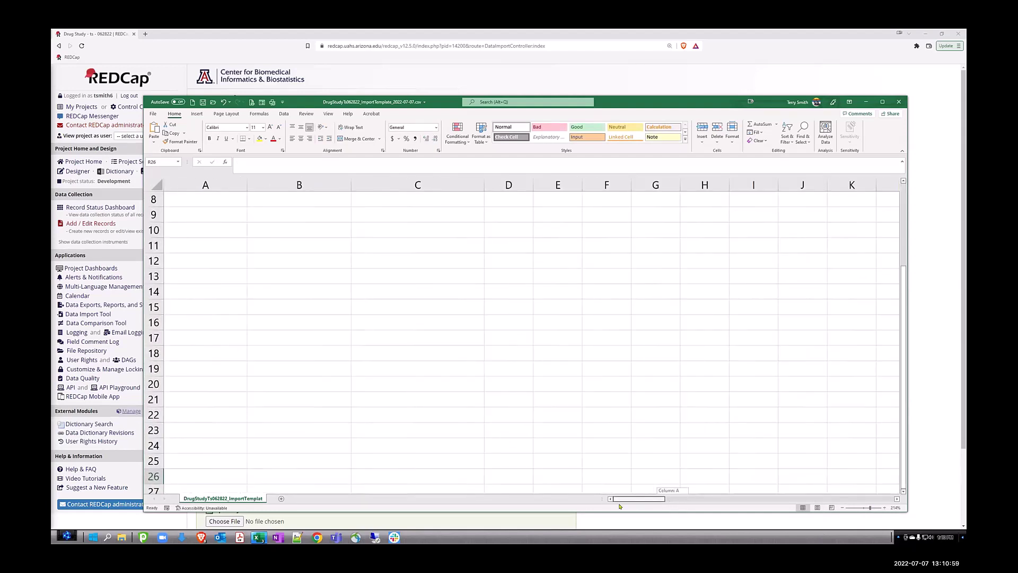
drag(904, 388, 877, 275)
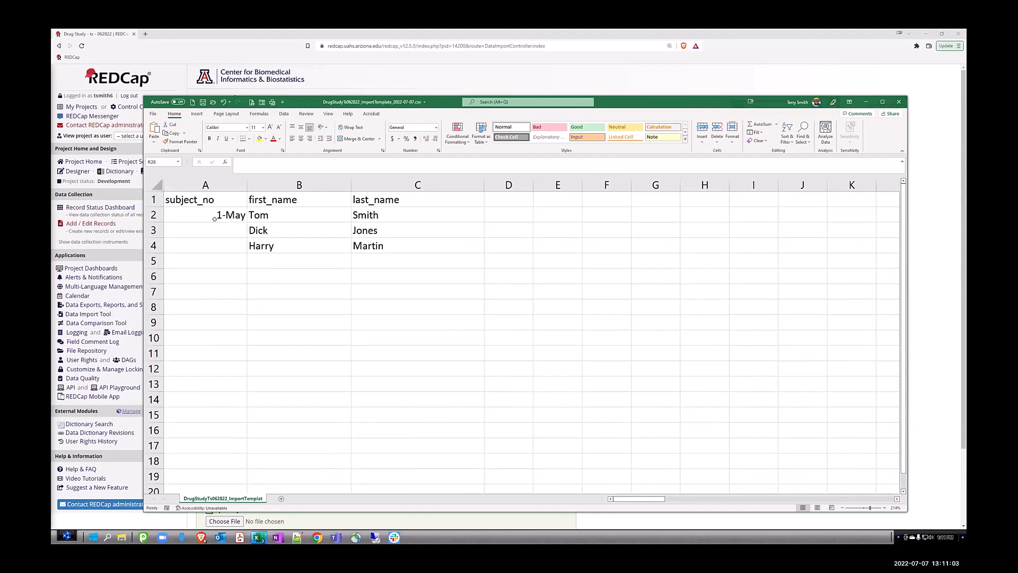
click(231, 214)
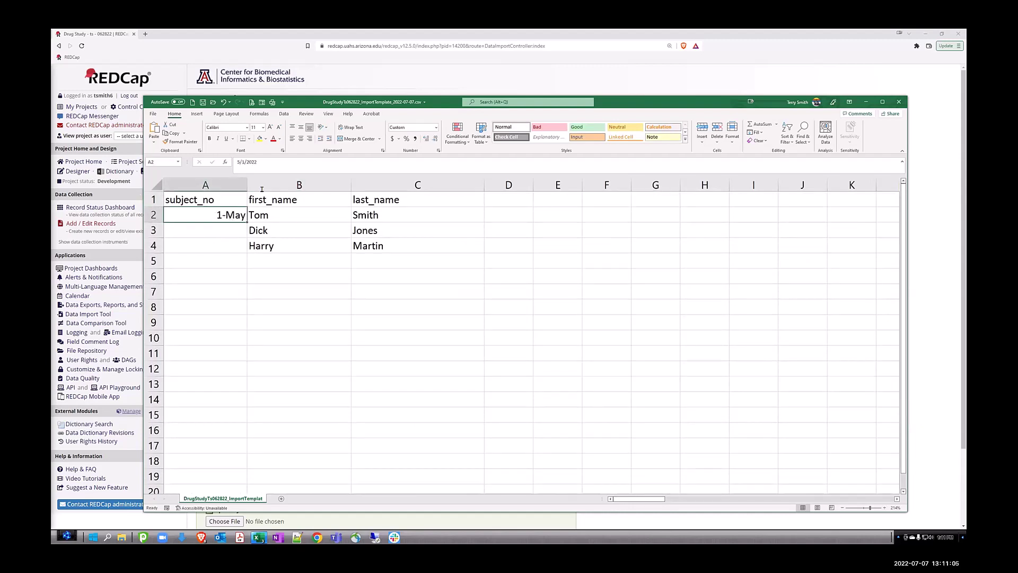
drag(269, 161, 237, 161)
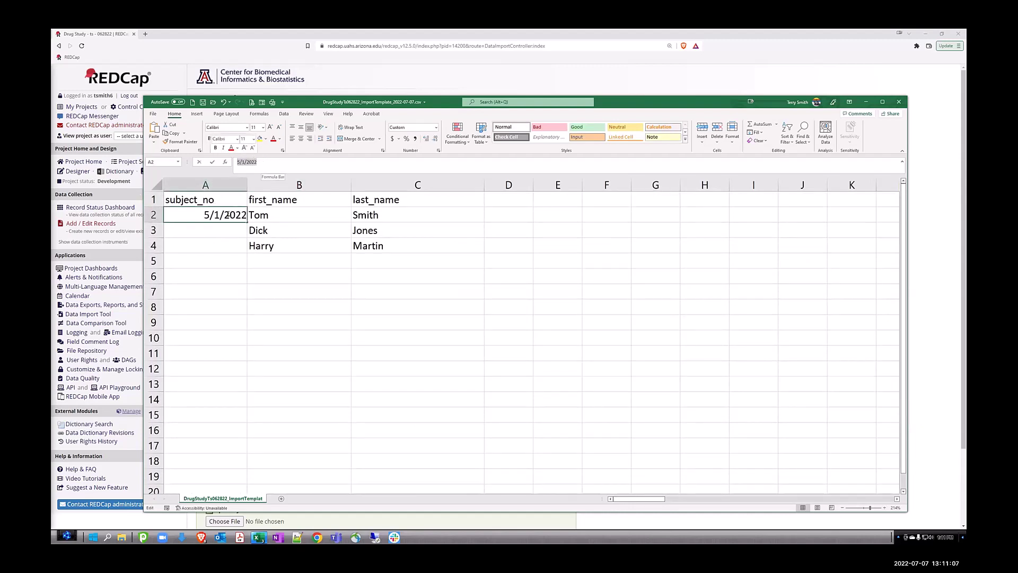
text(5)
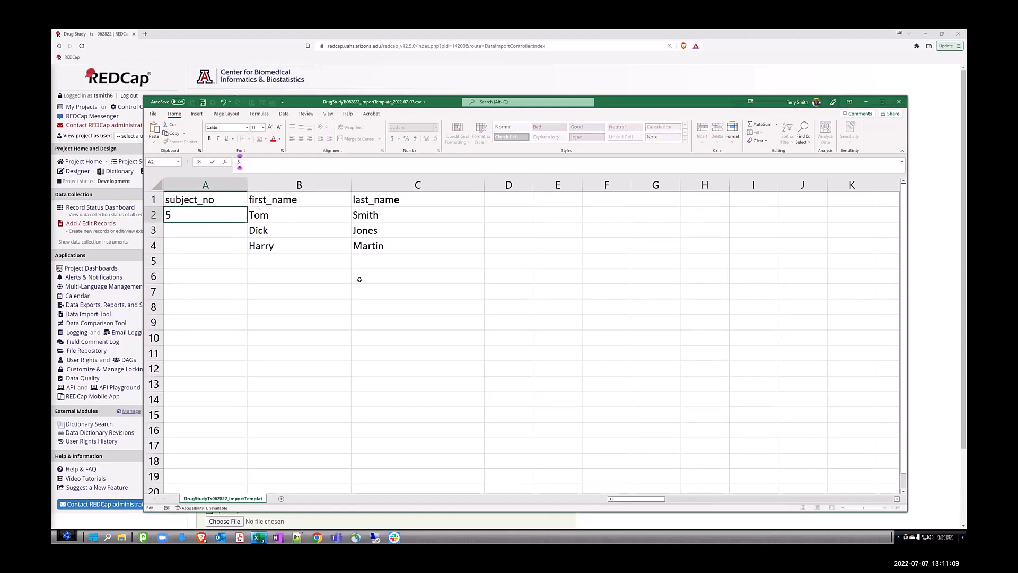
text(-1)
key(Return)
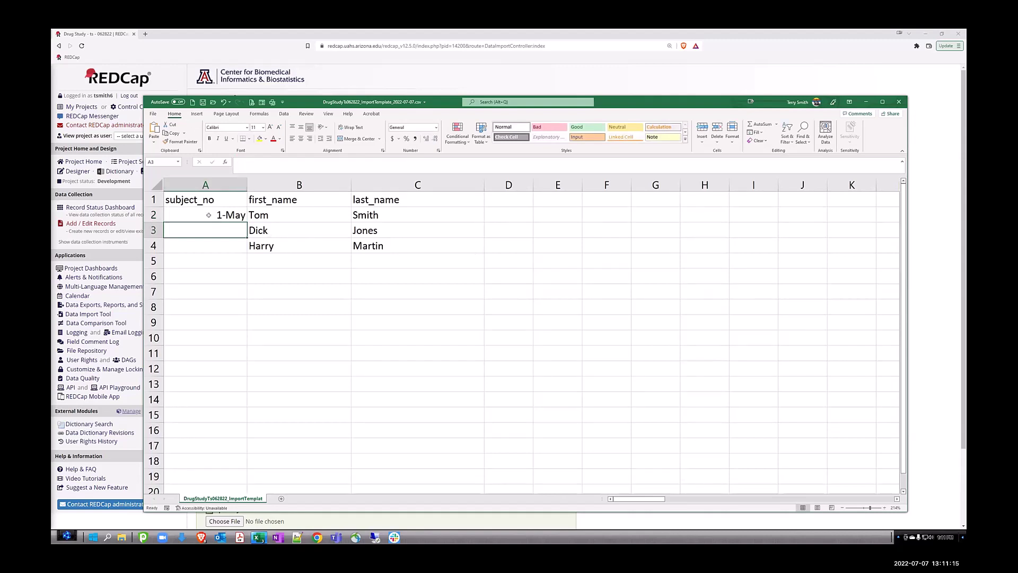
Step: Format the whole subject_no column as Text
click(205, 185)
right_click(205, 184)
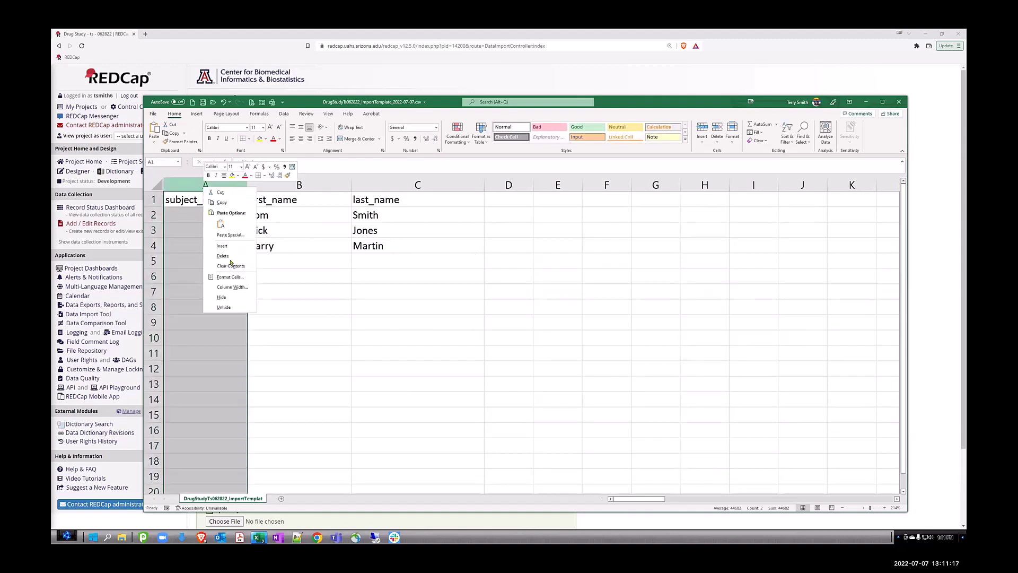
click(229, 277)
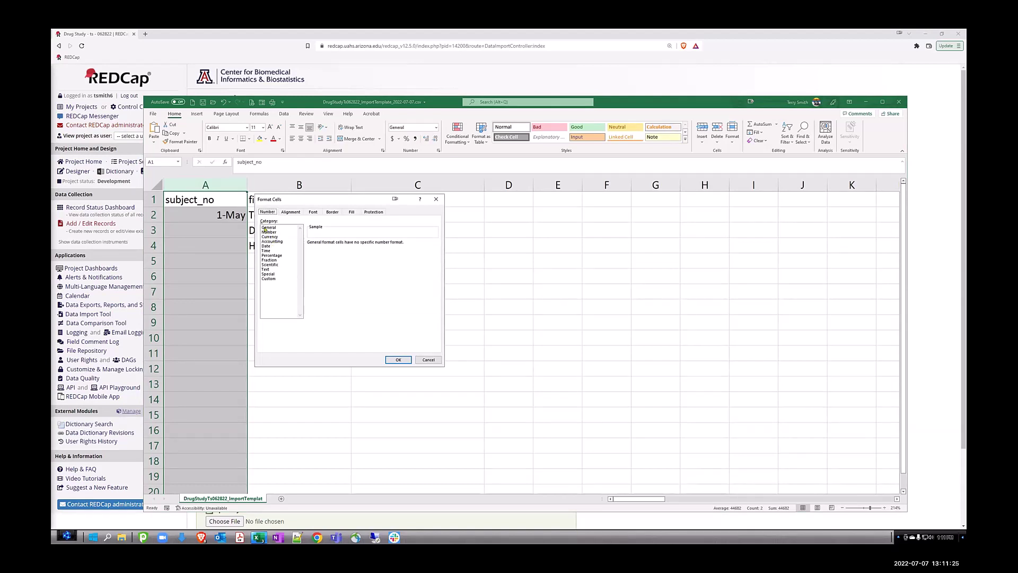
click(266, 269)
click(398, 359)
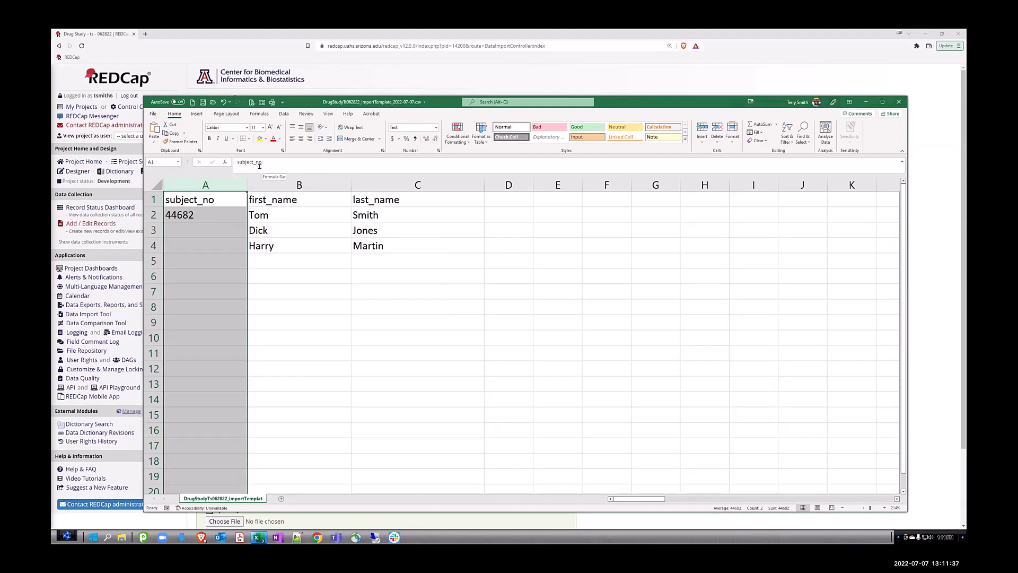
Step: Enter the subject numbers '5-1, '5-2 and '5-3, each with a leading apostrophe, in cells A2 to A4
click(201, 215)
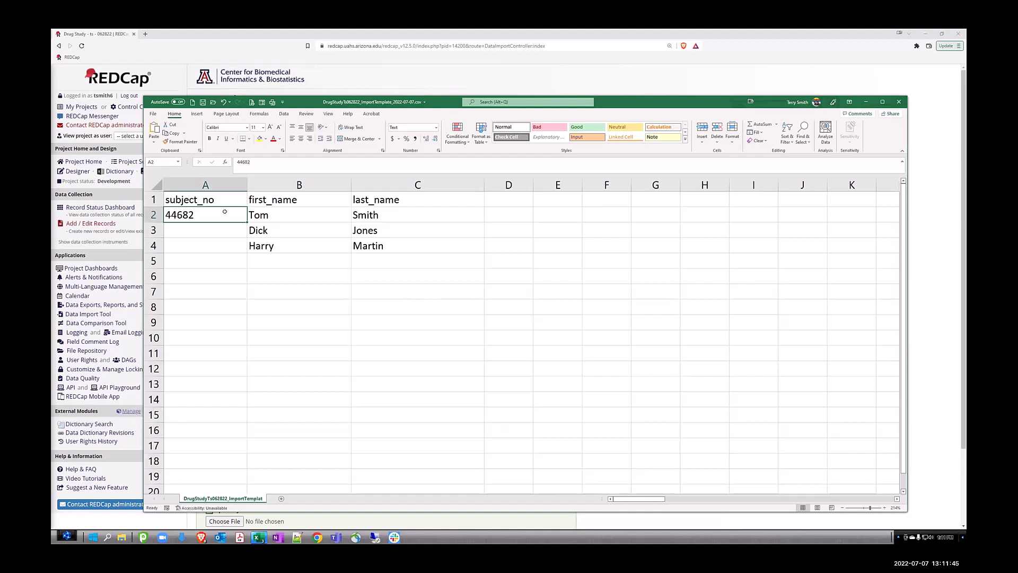
text(')
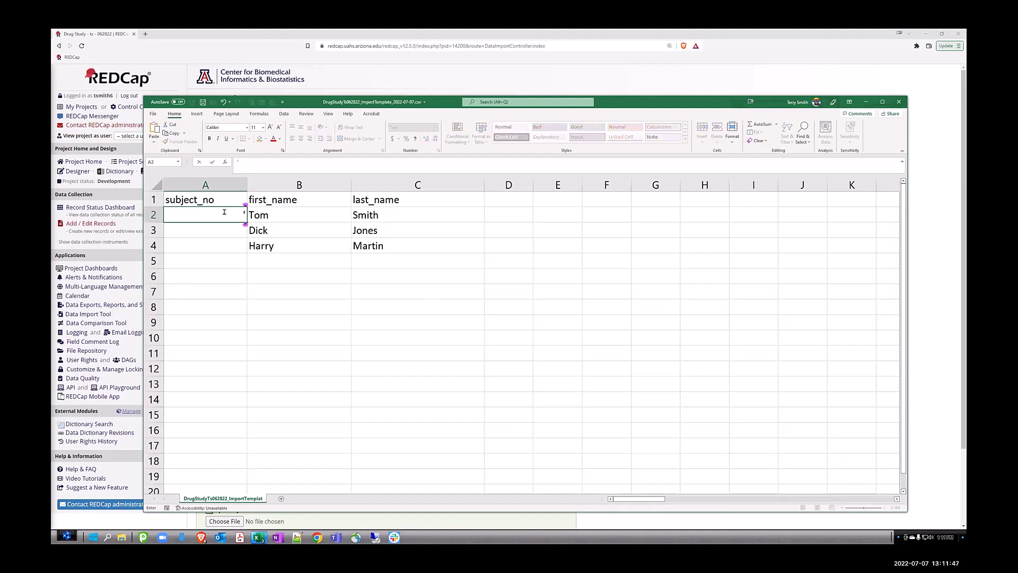
text(5-1)
key(Return)
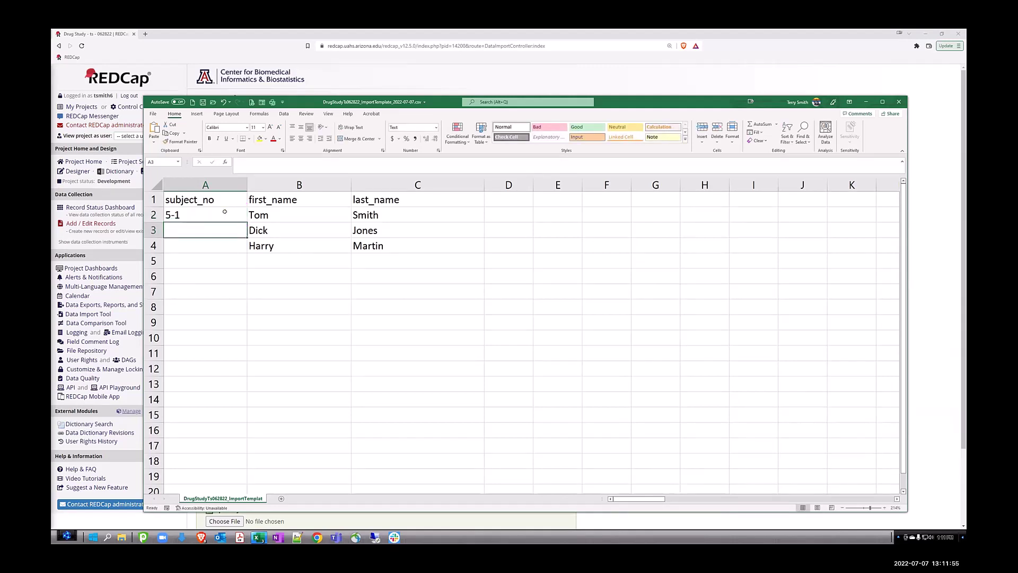
text('5)
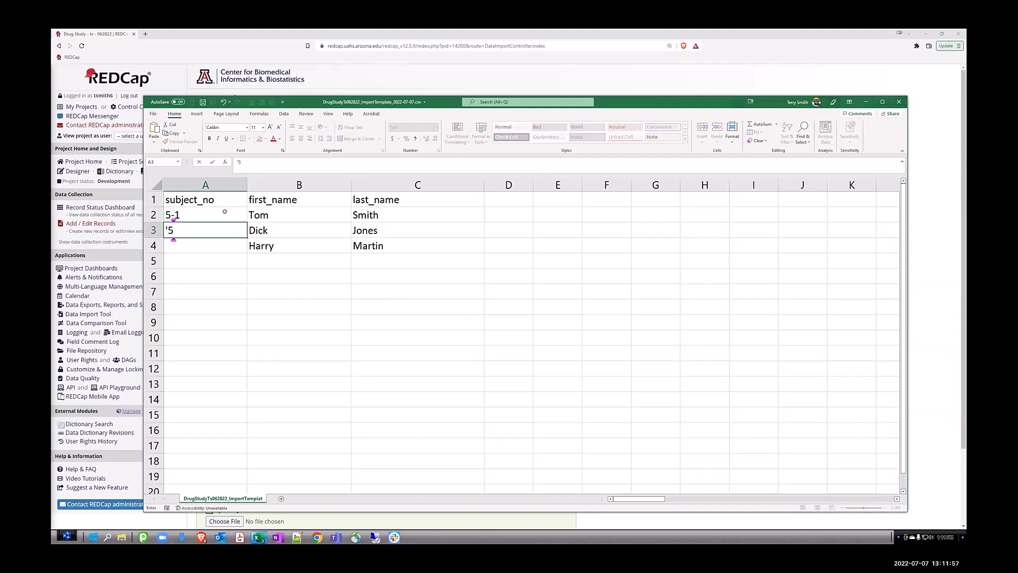
text(-2)
key(Return)
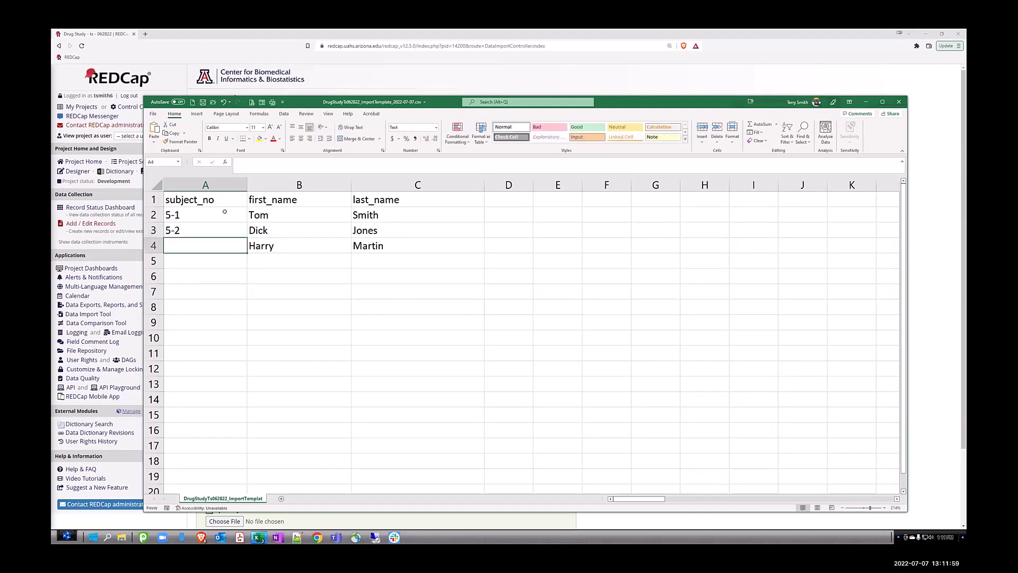
text('5-3)
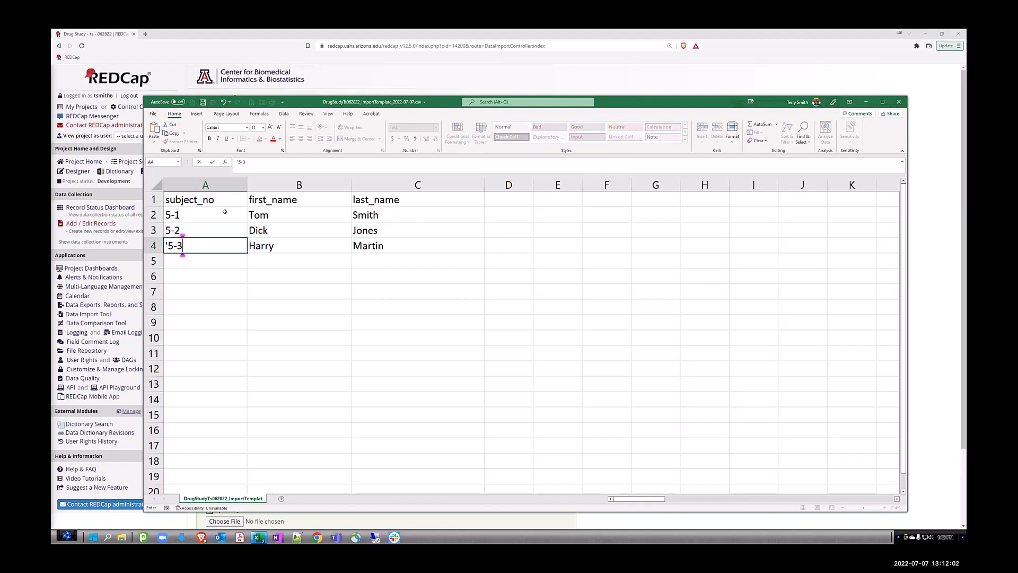
key(Return)
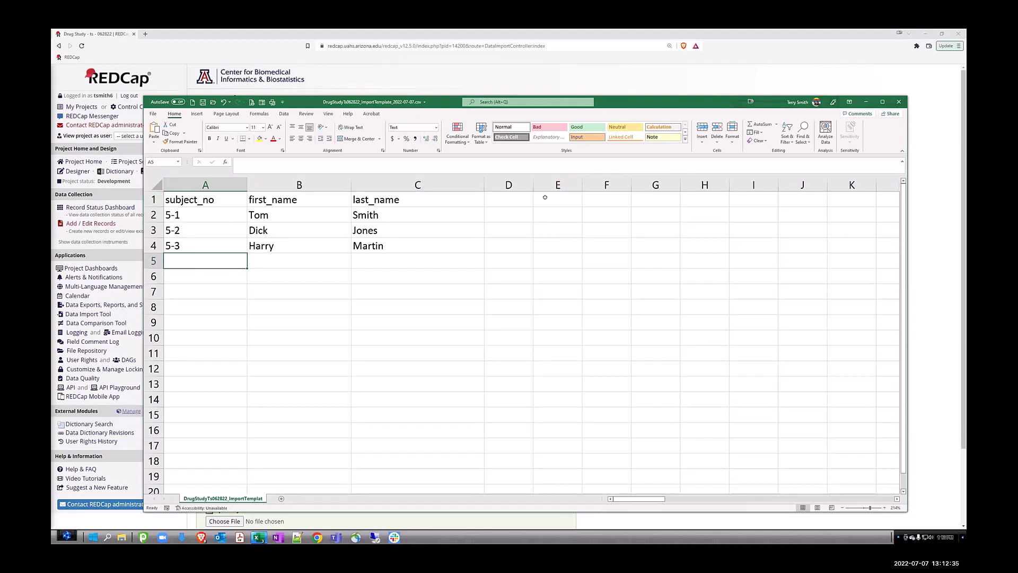
Step: Set the number format of the subject_no column to General
right_click(222, 184)
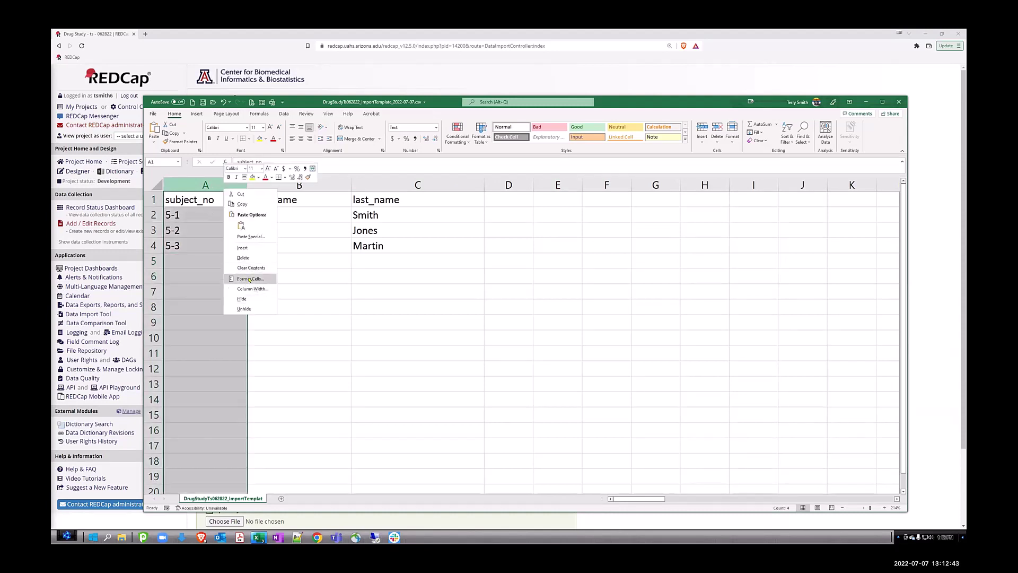
click(375, 283)
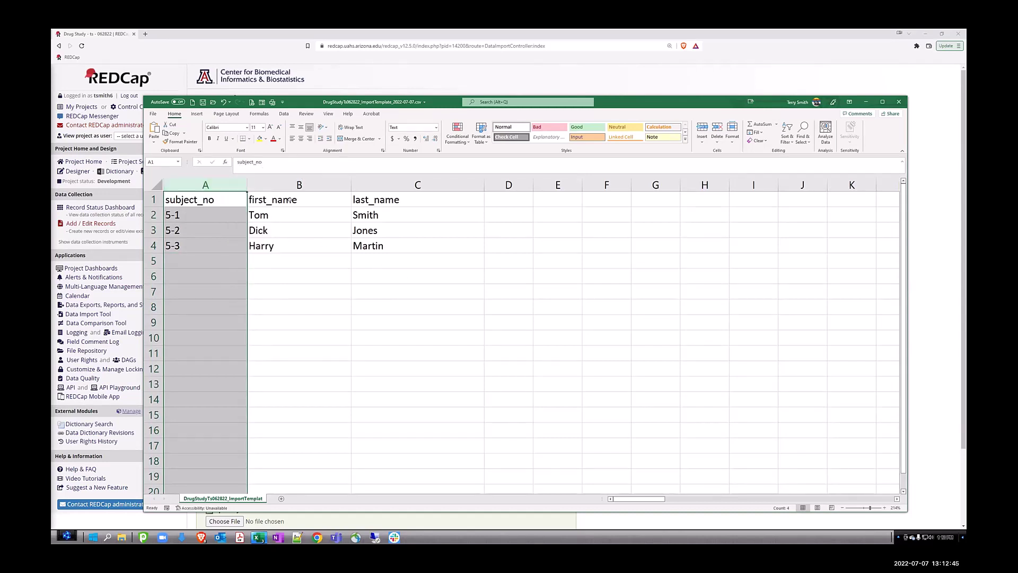
key(ctrl+1)
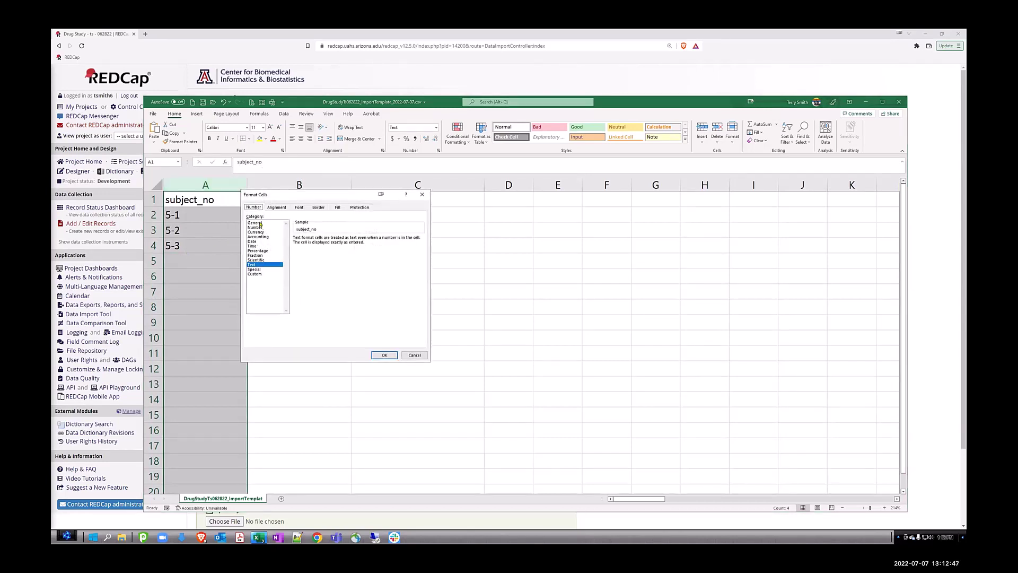
click(260, 223)
click(389, 355)
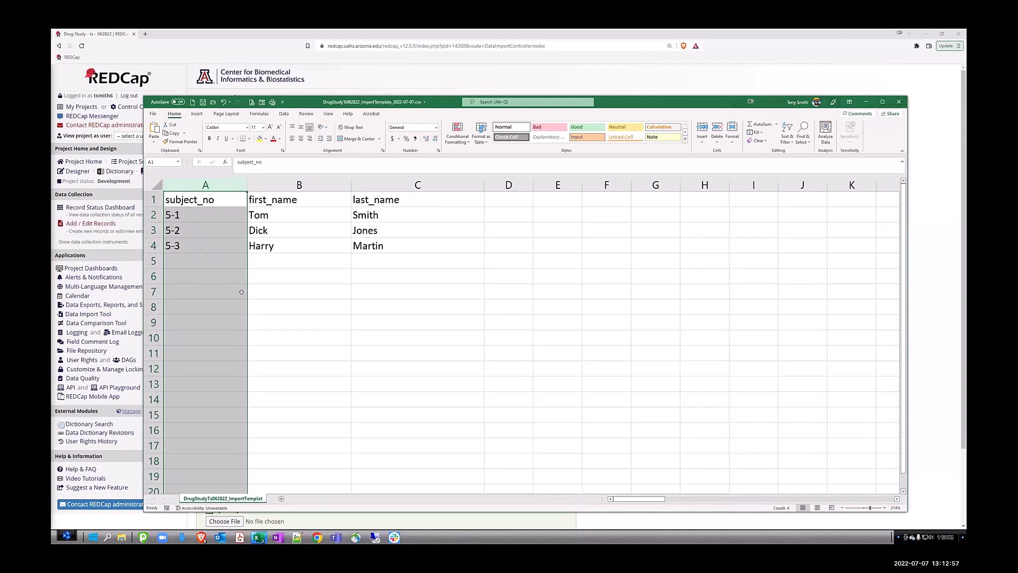
Step: Examine how the subject numbers in cells A2 to A4 are stored
click(192, 216)
click(193, 231)
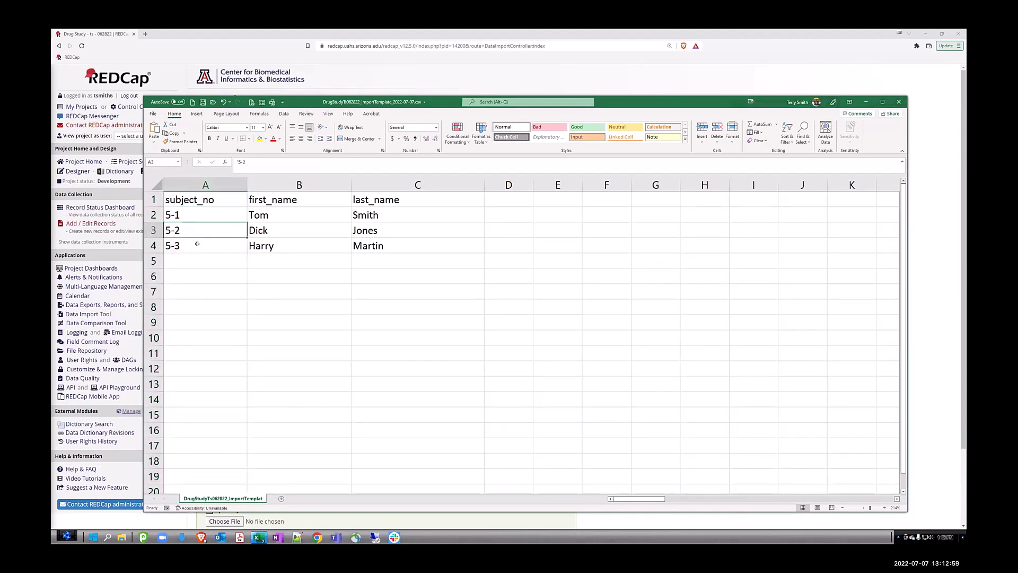
click(197, 245)
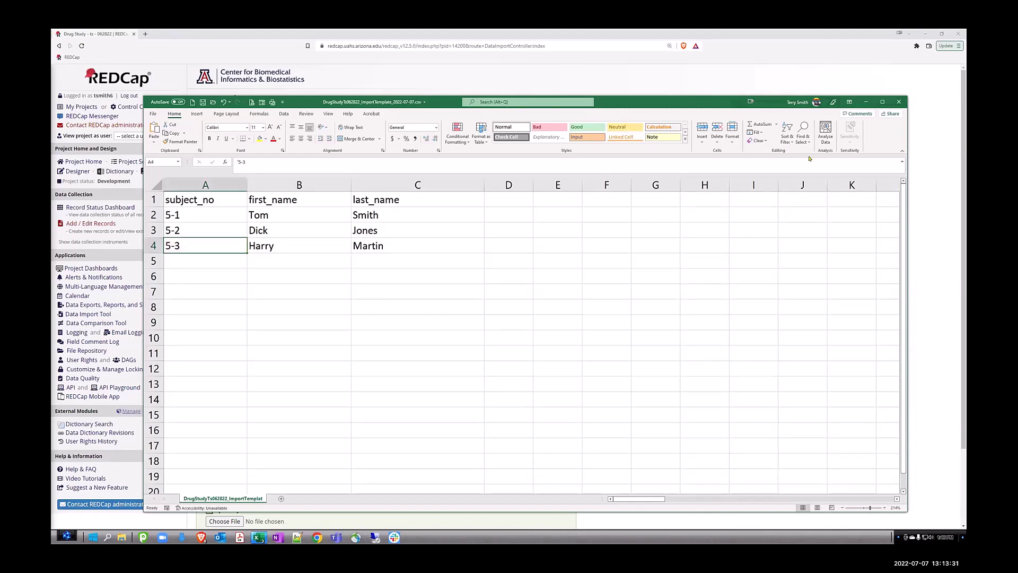
ctrl+click(210, 267)
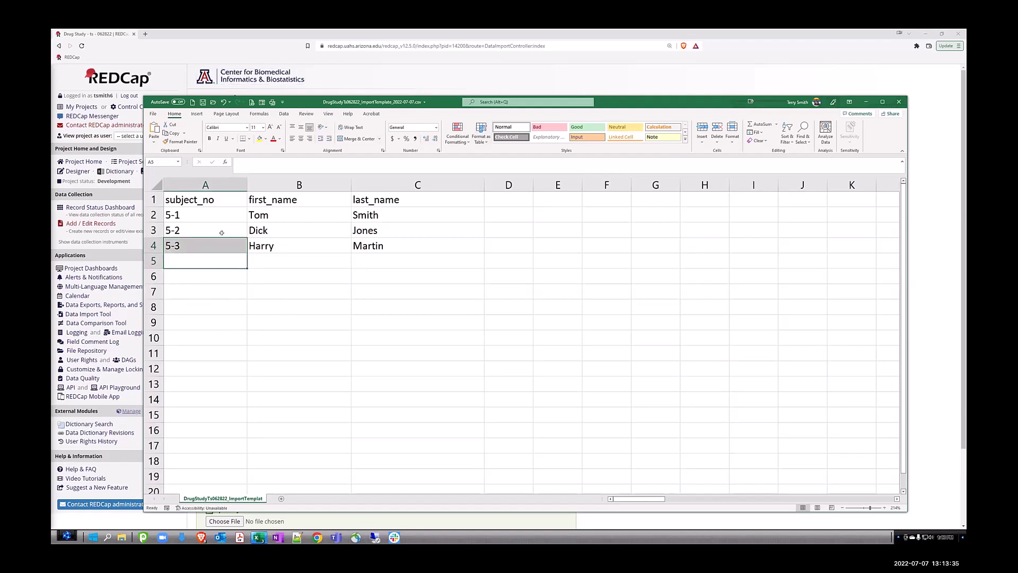
click(197, 221)
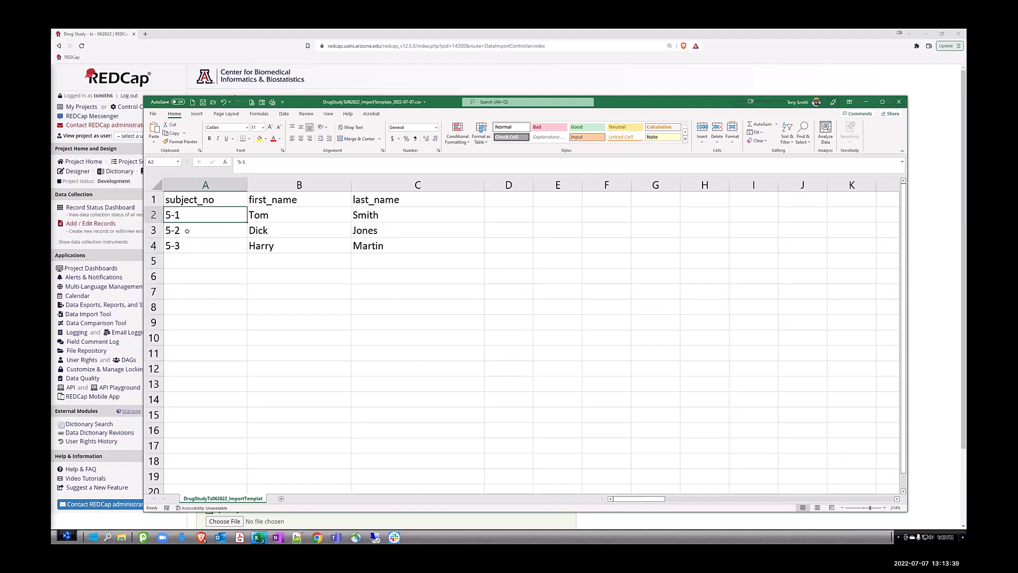
click(187, 231)
click(194, 244)
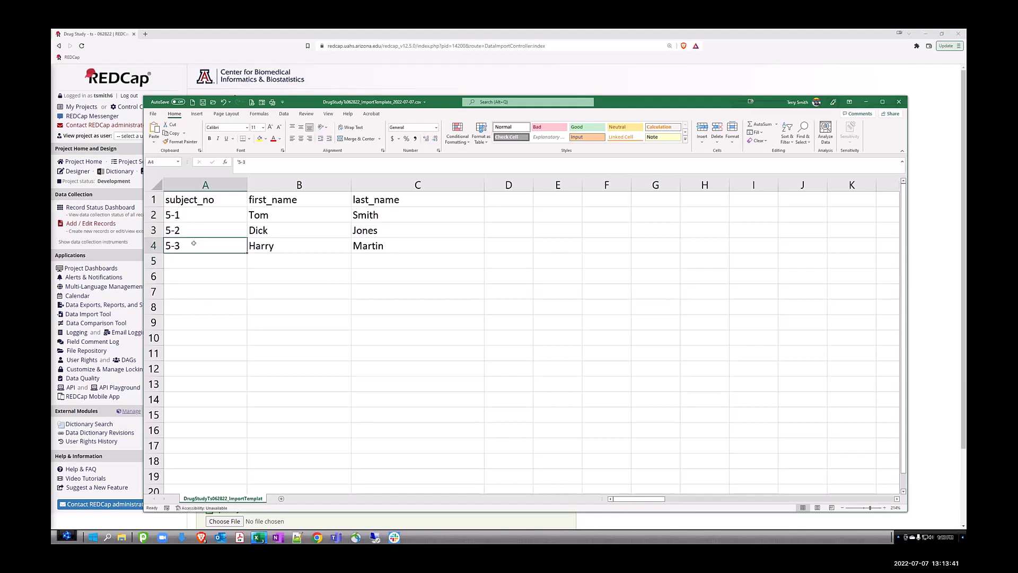
Step: Save the CSV import template and close the workbook
click(187, 212)
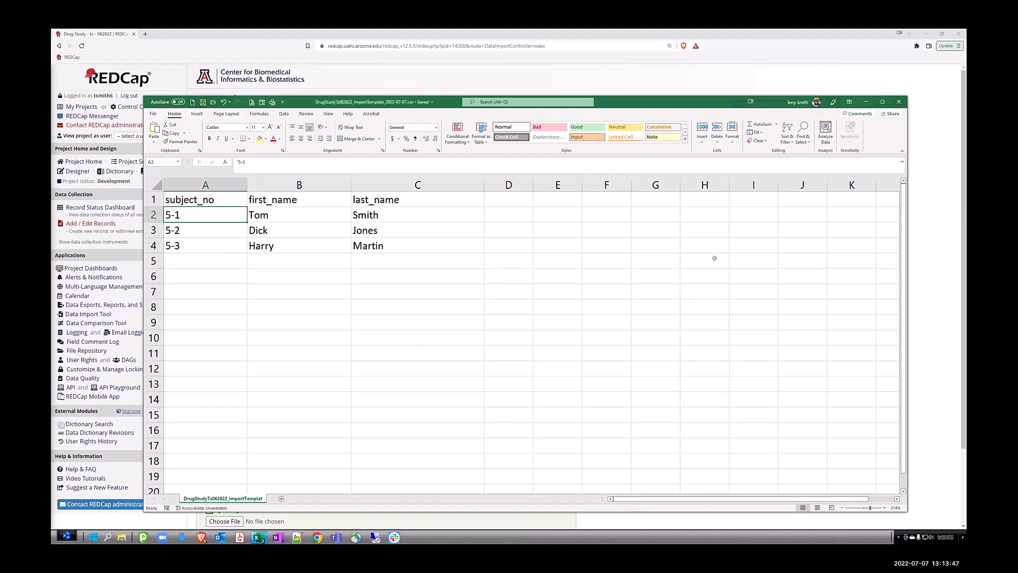
click(900, 103)
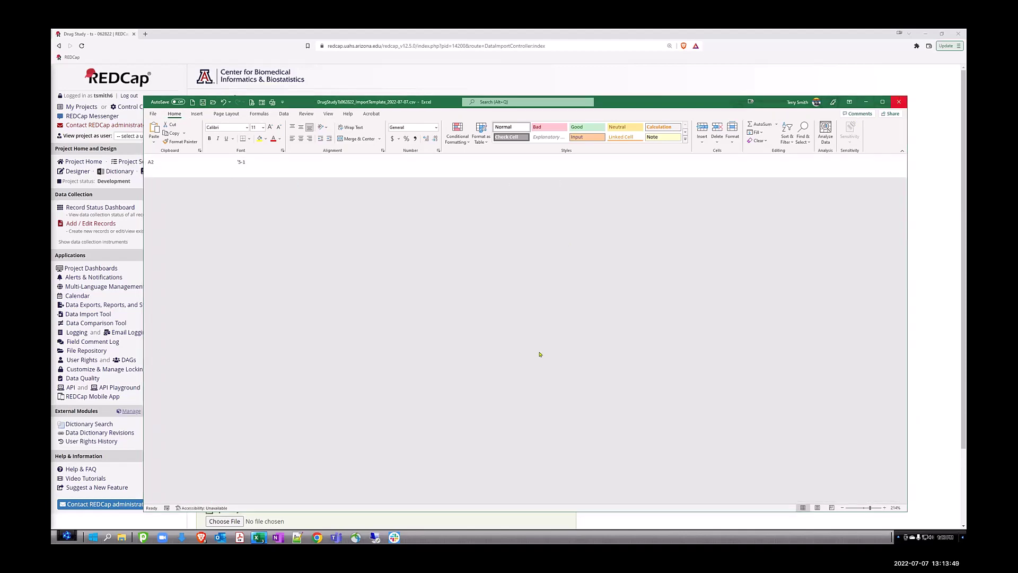
Step: Upload DrugStudyTs062822_ImportTemplate_2022-07-07.csv from Downloads in the Data Import Tool and review the data display table
scroll(264, 420, down, 3)
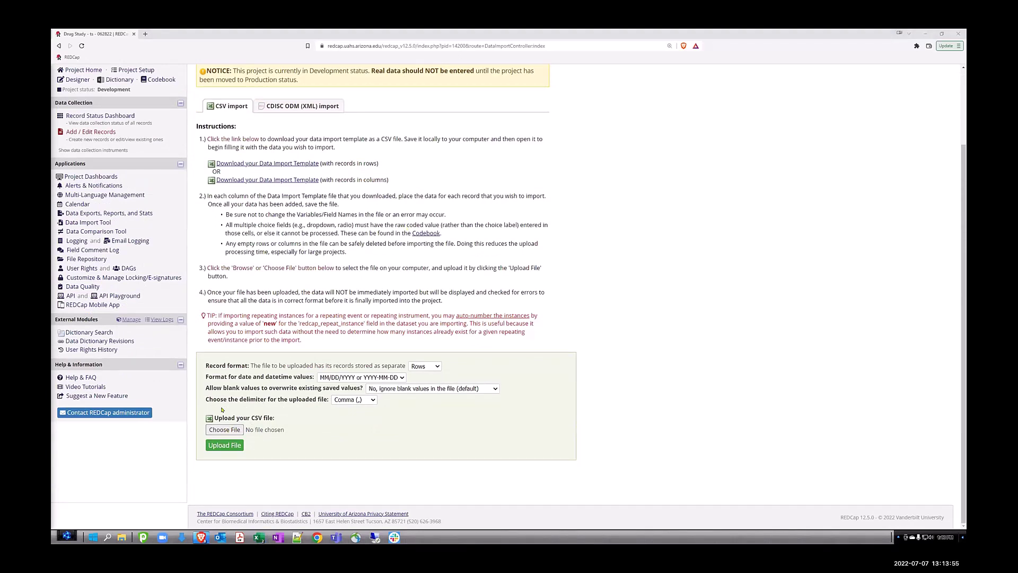
click(230, 427)
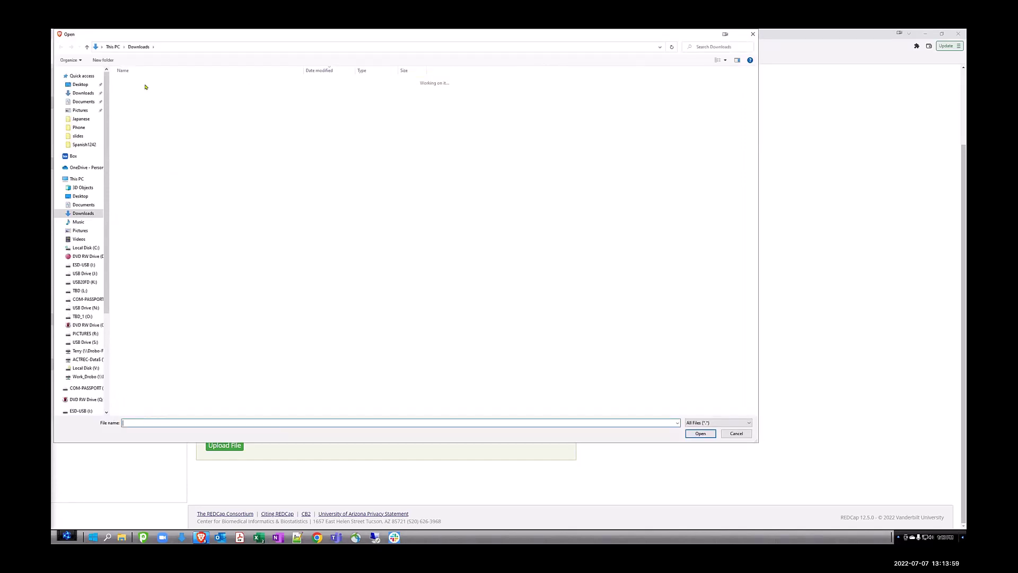
click(146, 91)
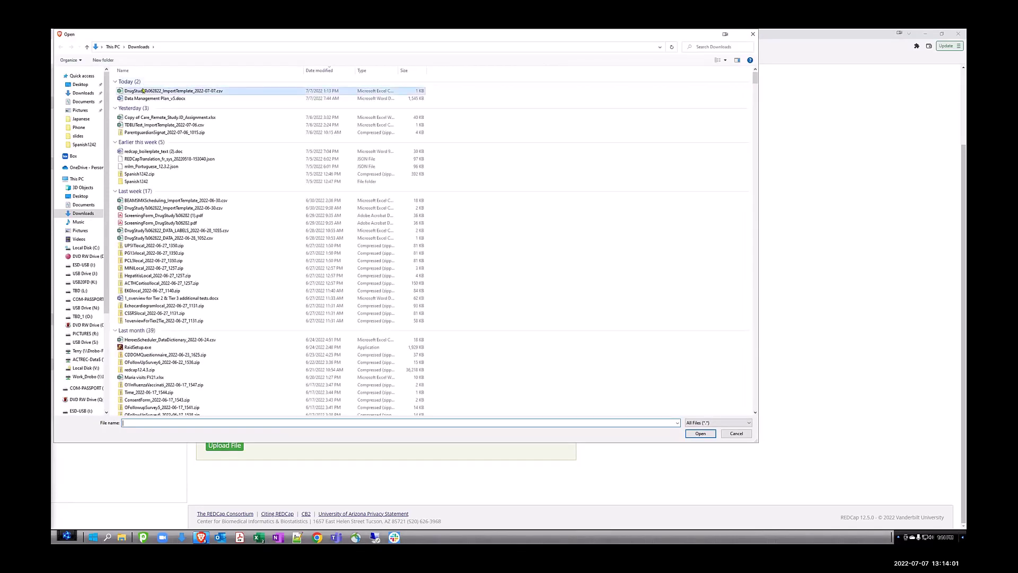
click(696, 435)
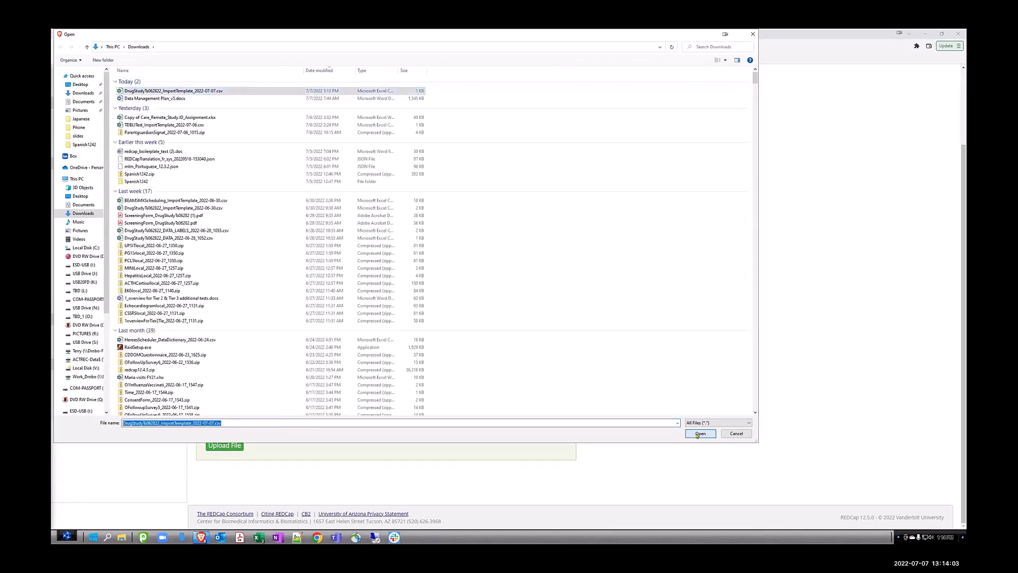
click(225, 445)
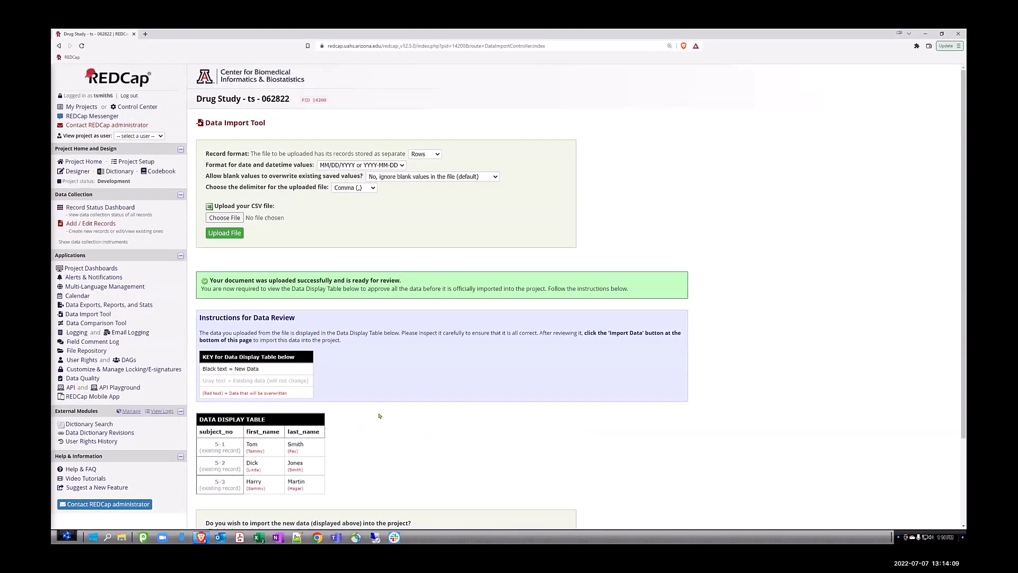
scroll(379, 416, down, 3)
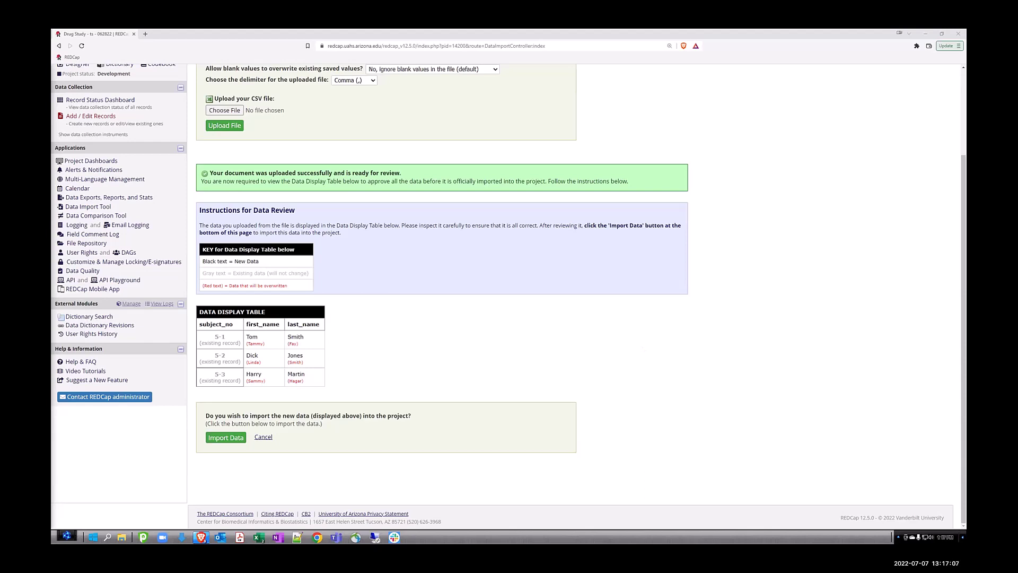
Step: Switch to the CSV import template in Excel and check how the first subject number in cell A2 is stored
key(alt+Tab)
key(alt+Tab)
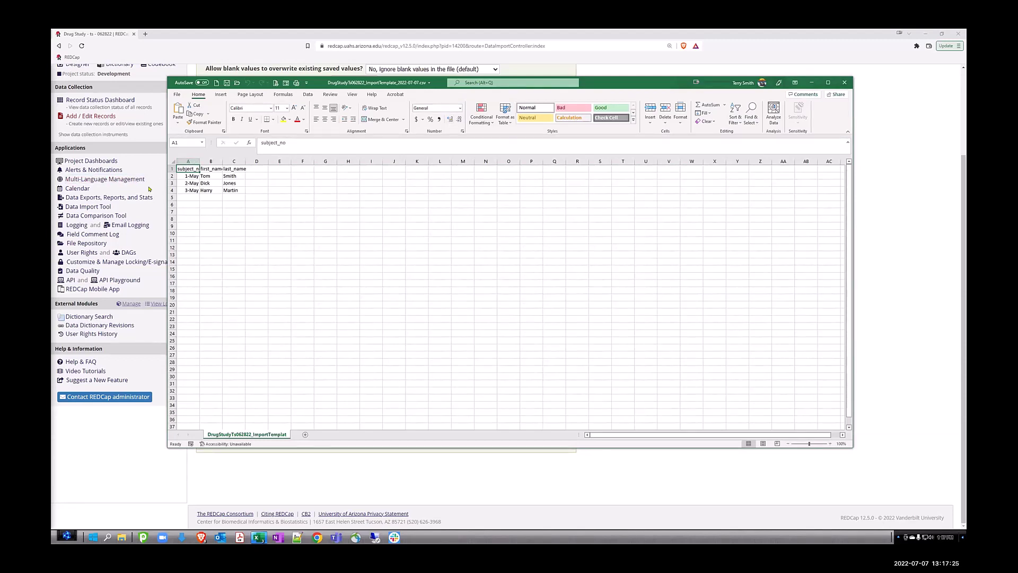
click(261, 142)
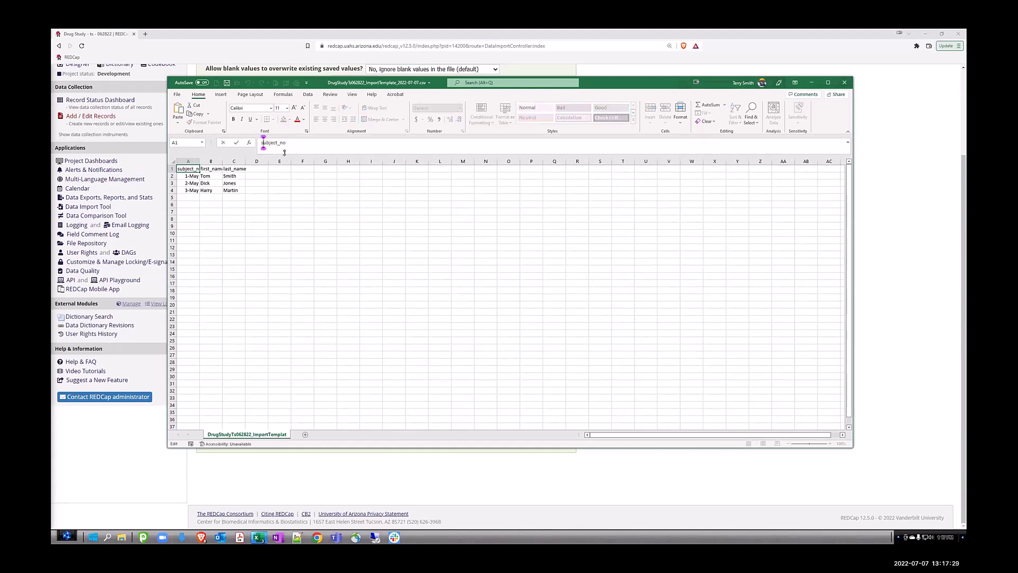
click(193, 176)
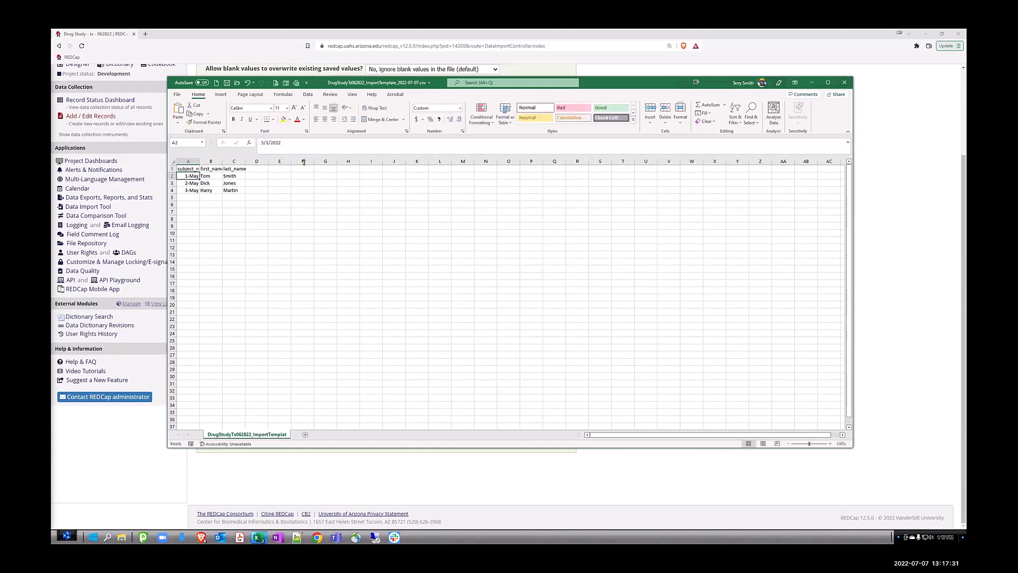
Step: Set the number format of the whole subject_no column to Text
click(187, 161)
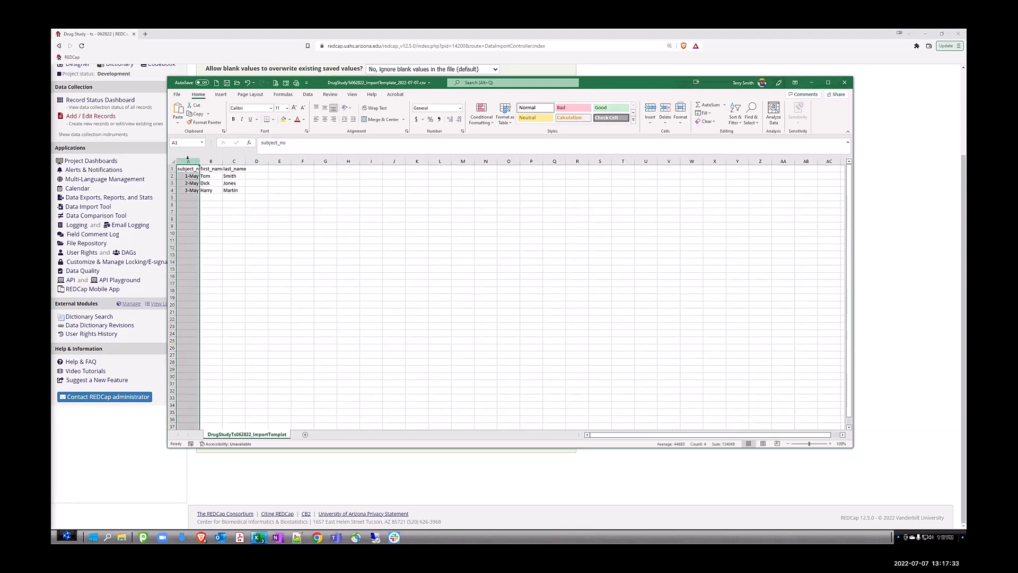
right_click(187, 160)
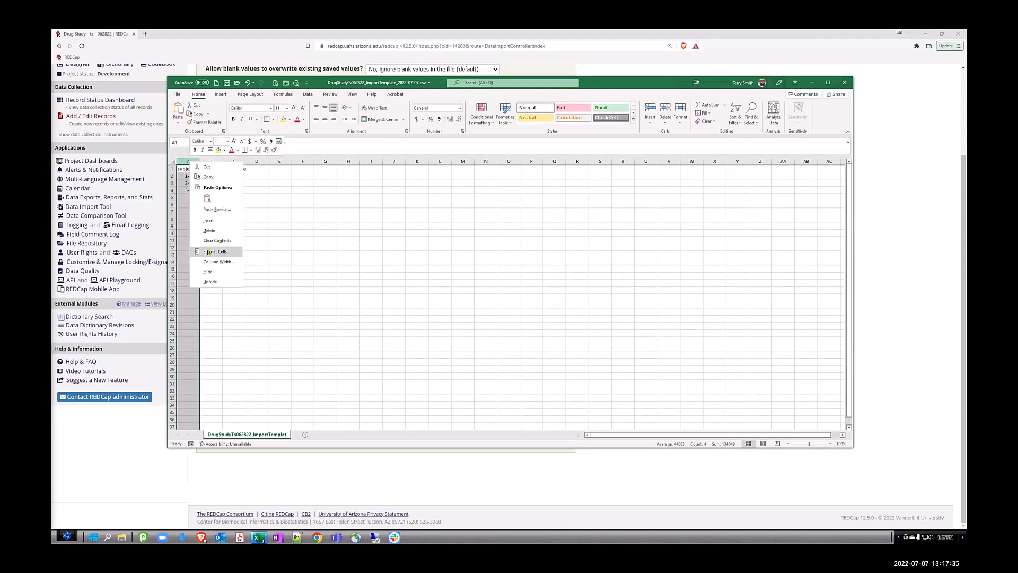
click(245, 255)
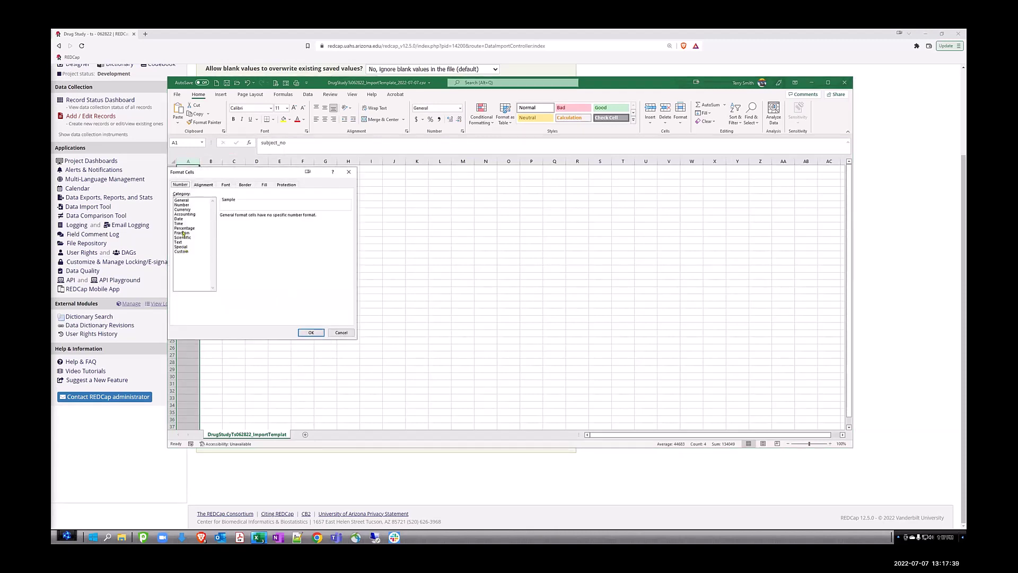
click(178, 242)
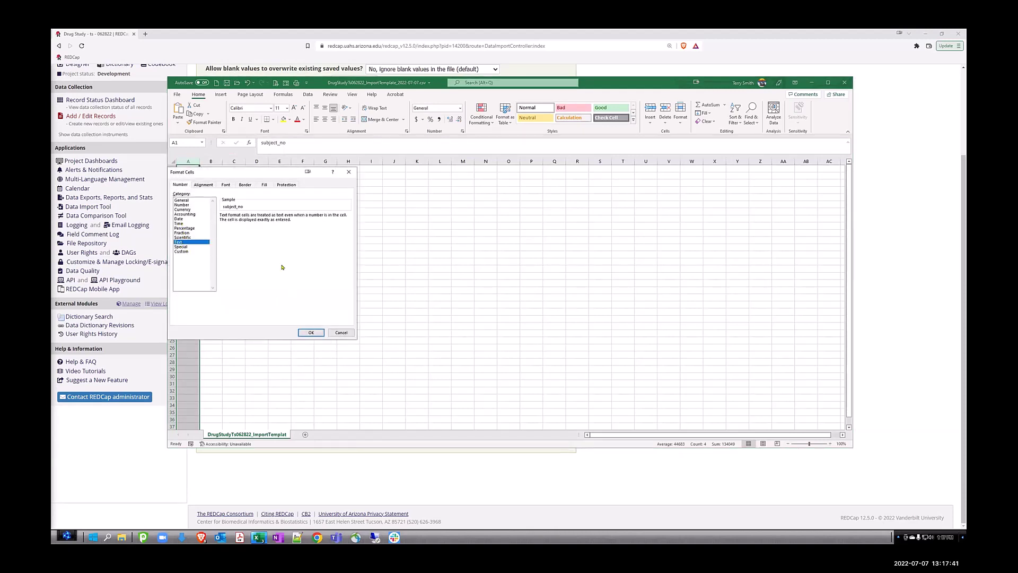
click(308, 333)
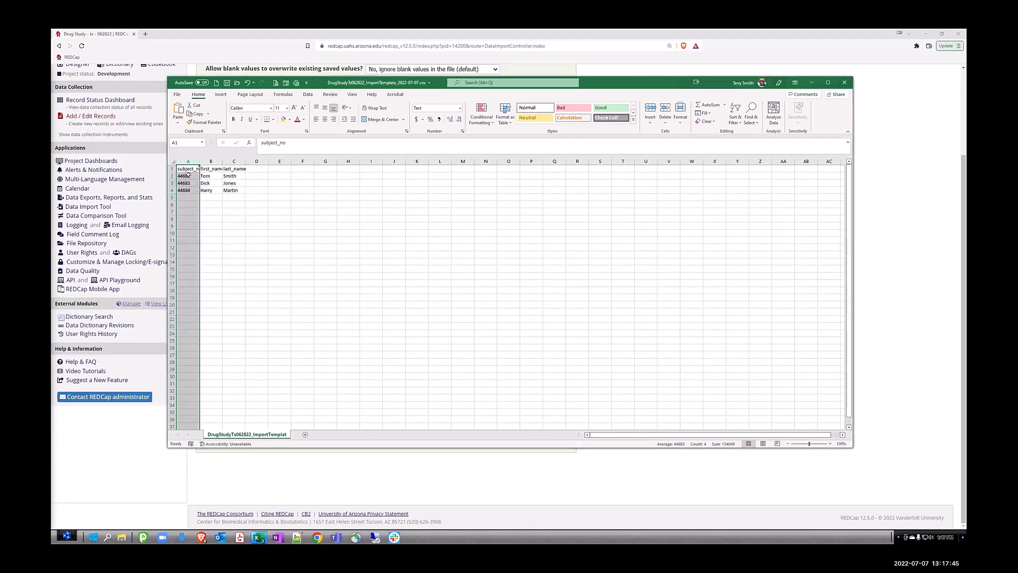
Step: Re-enter the subject numbers 5-1, 5-2 and 5-3 in cells A2 to A4 and save the template
click(189, 175)
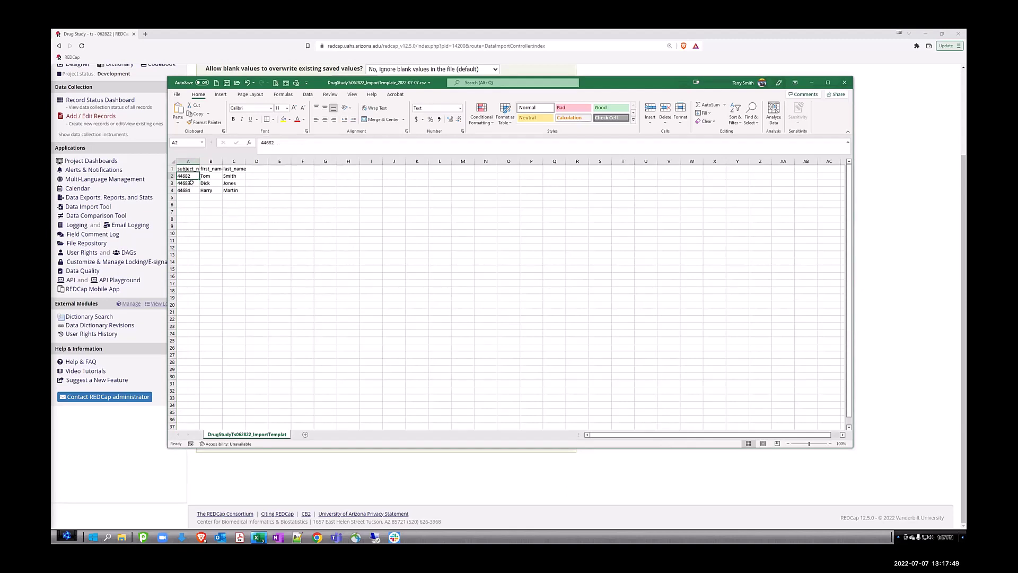
click(191, 183)
click(192, 174)
text(5-1)
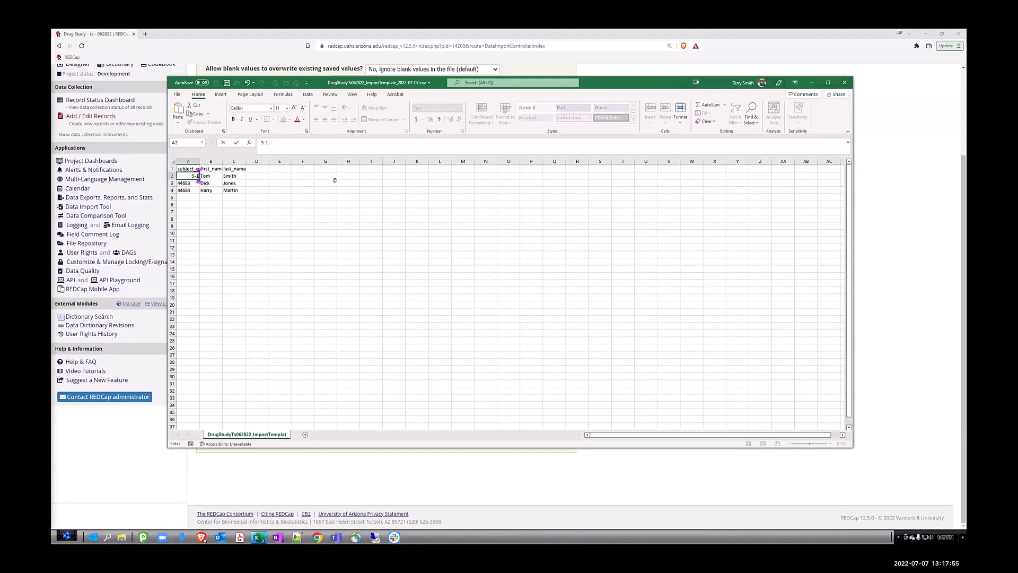
key(Return)
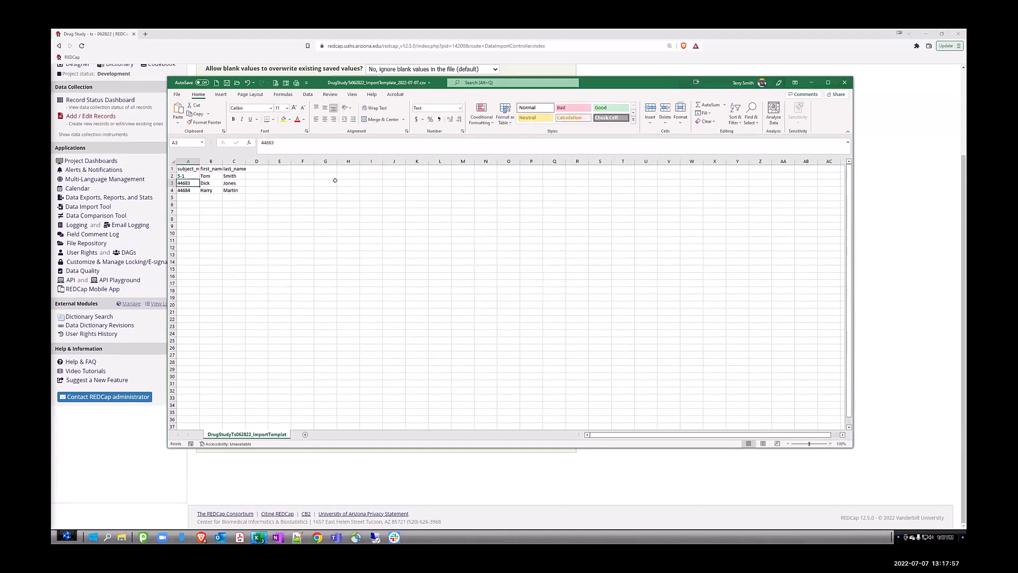
text(5-2)
key(Return)
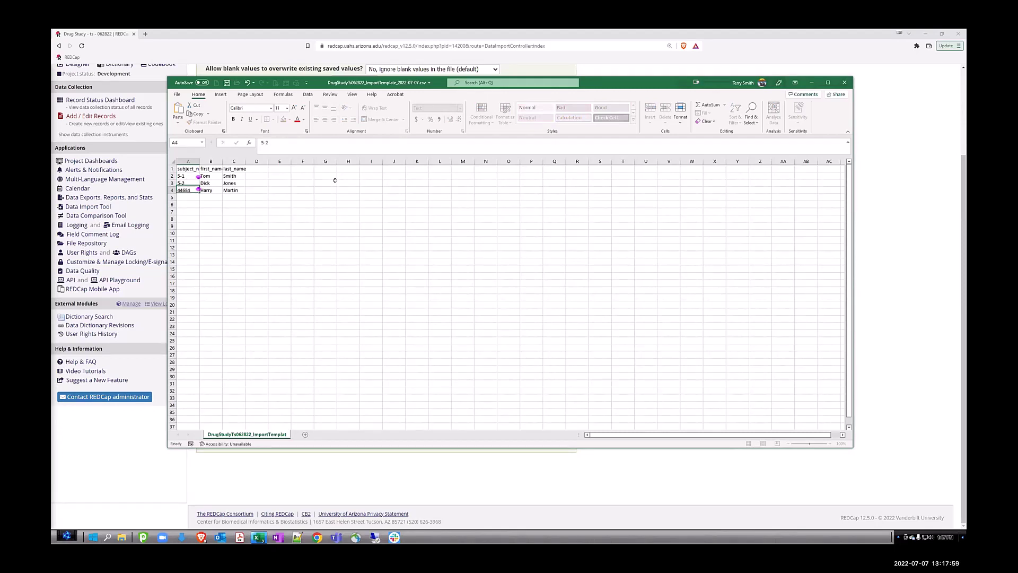
text(5-3)
key(Return)
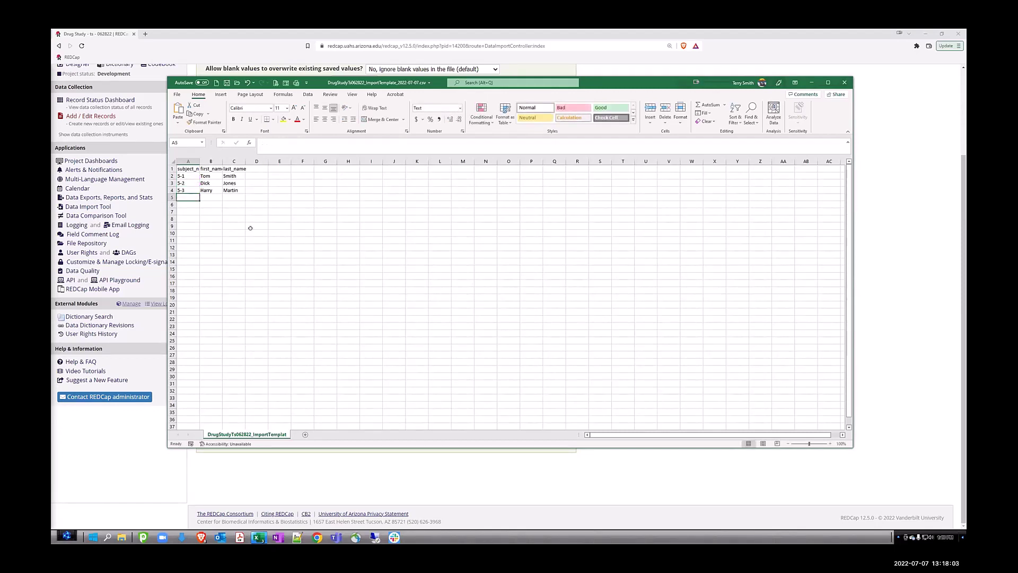
drag(250, 228, 255, 233)
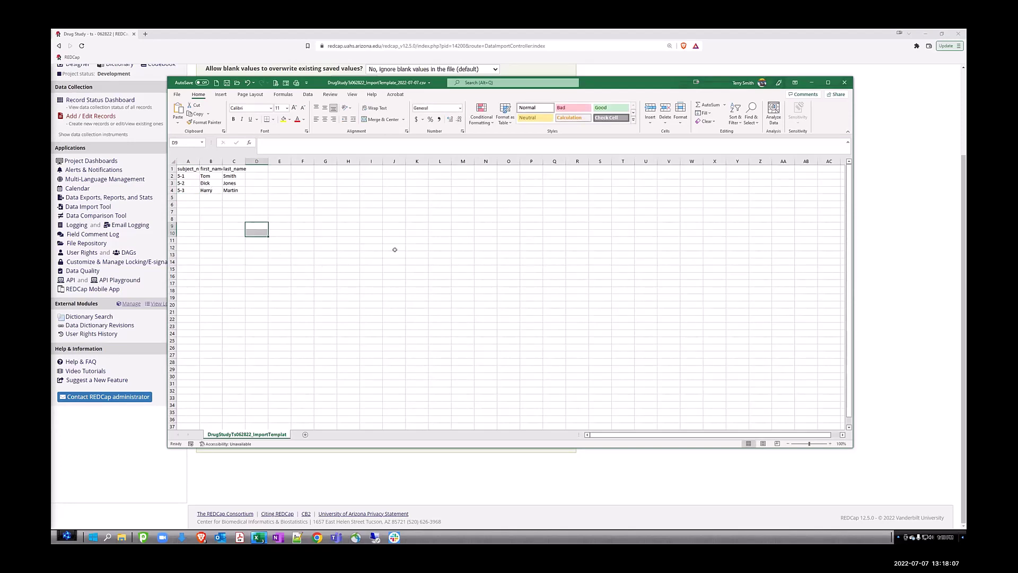
key(ctrl+s)
Step: Check which number format is assigned to the subject_no column in the Format Cells settings
click(182, 172)
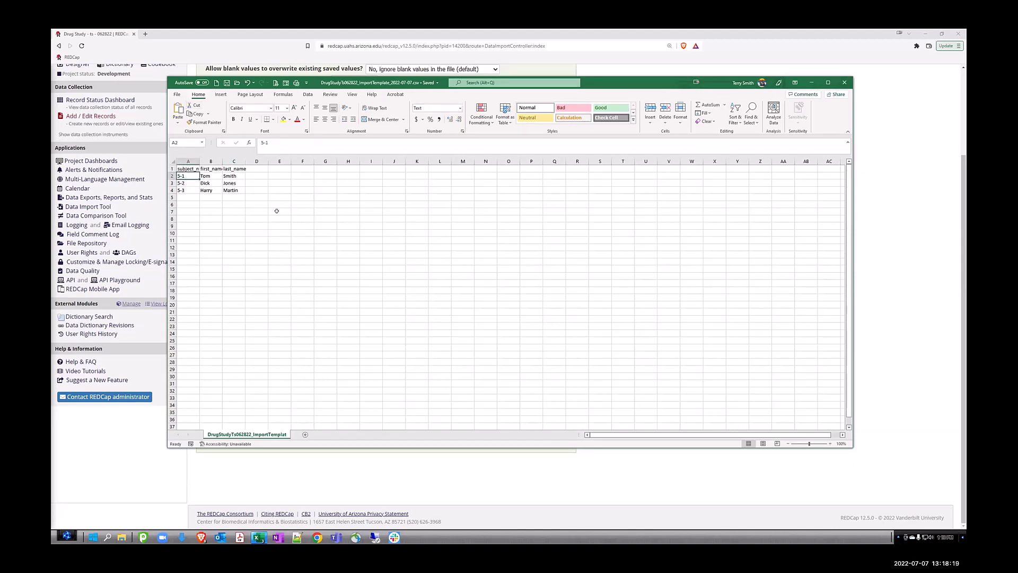
click(187, 161)
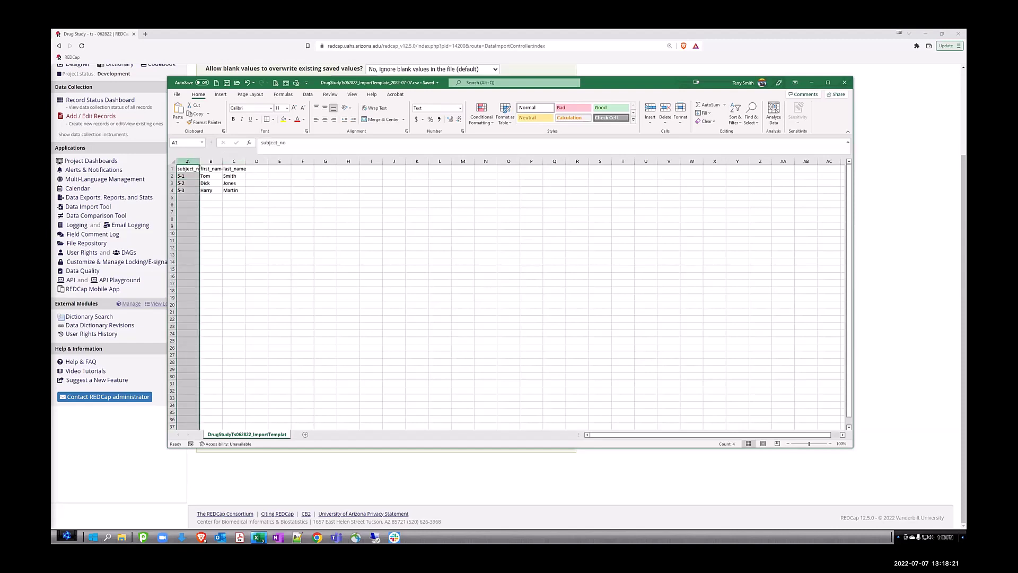
right_click(187, 161)
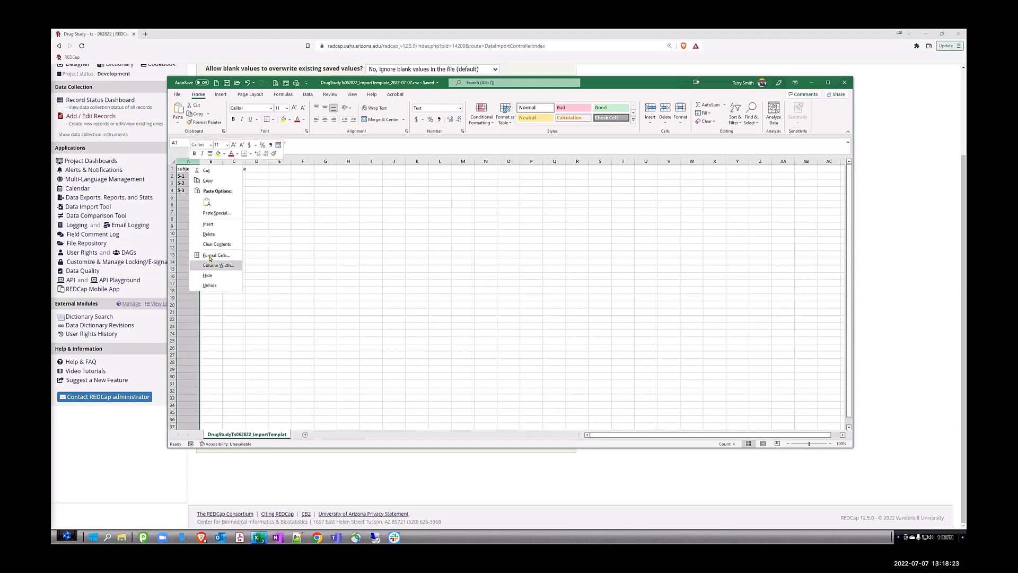
click(215, 255)
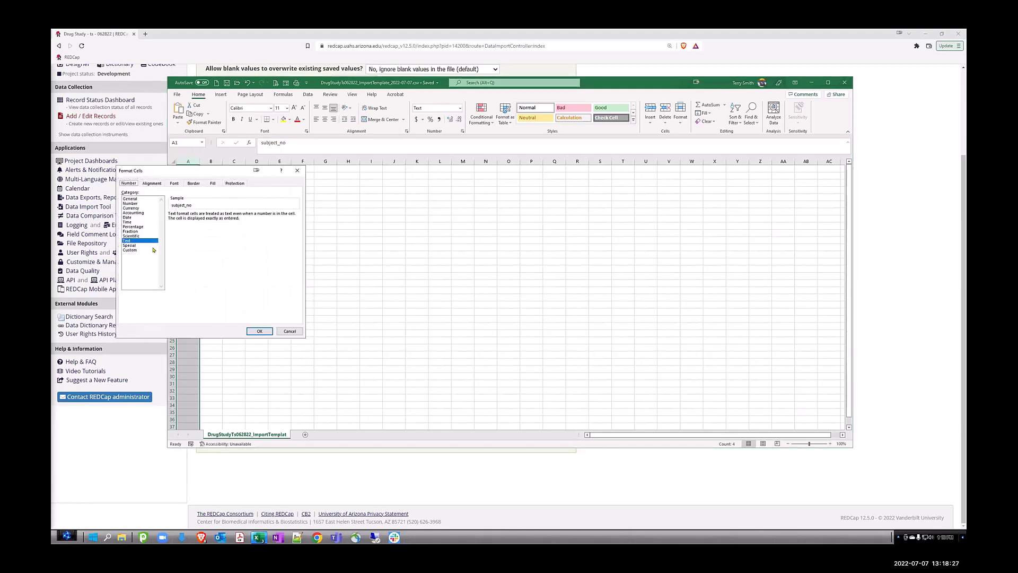
click(260, 331)
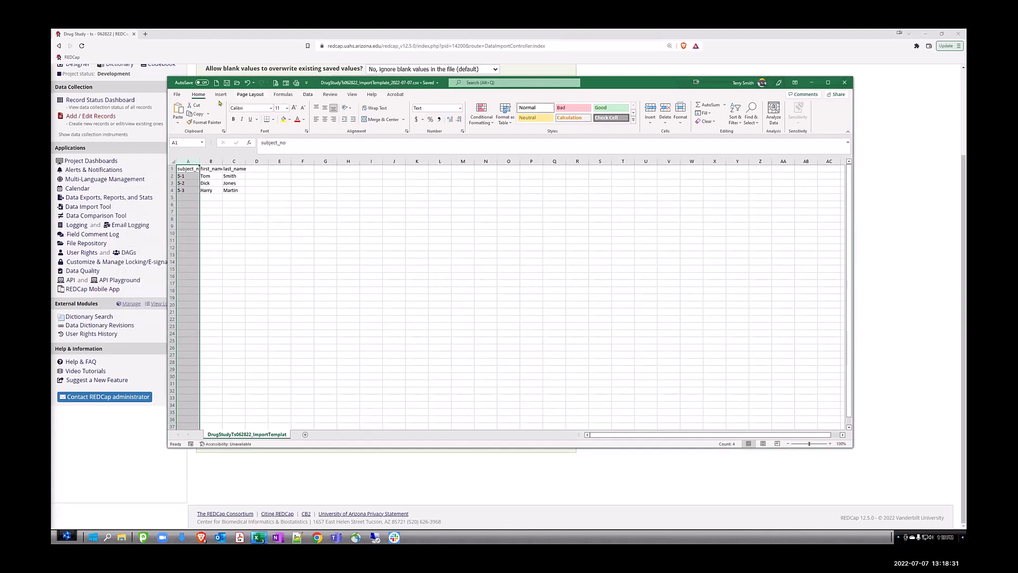
Step: Save the import template again and close its workbook
click(226, 83)
click(844, 83)
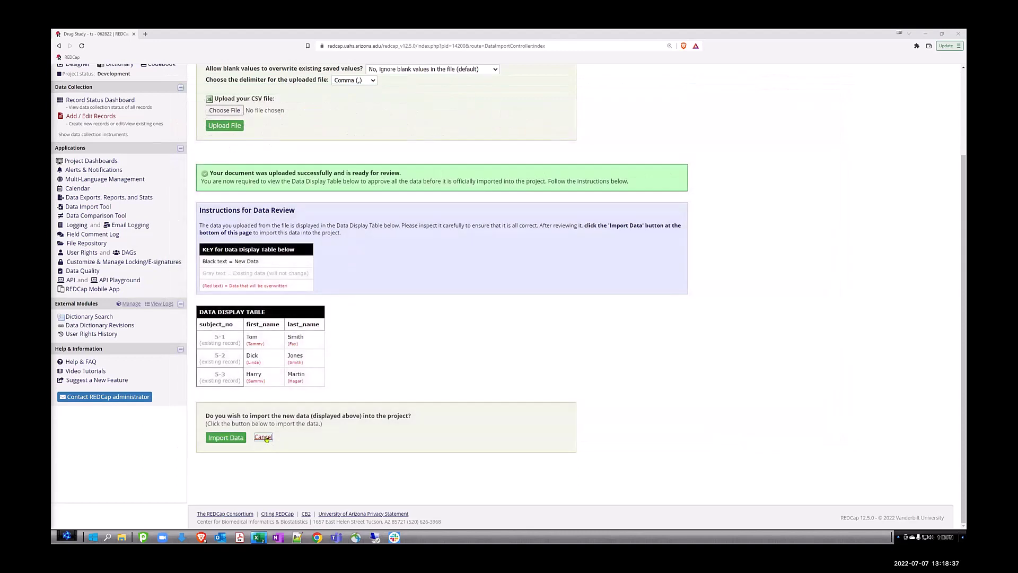
Step: Cancel the pending REDCap import and upload DrugStudyTs062822_ImportTemplate_2022-07-07.csv from Downloads again for review
click(264, 438)
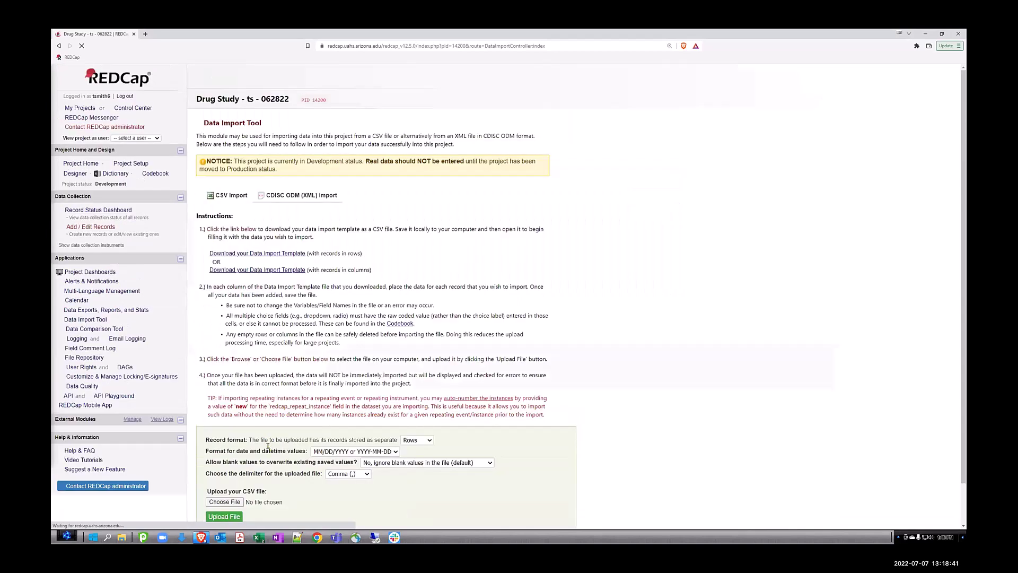
scroll(255, 424, down, 5)
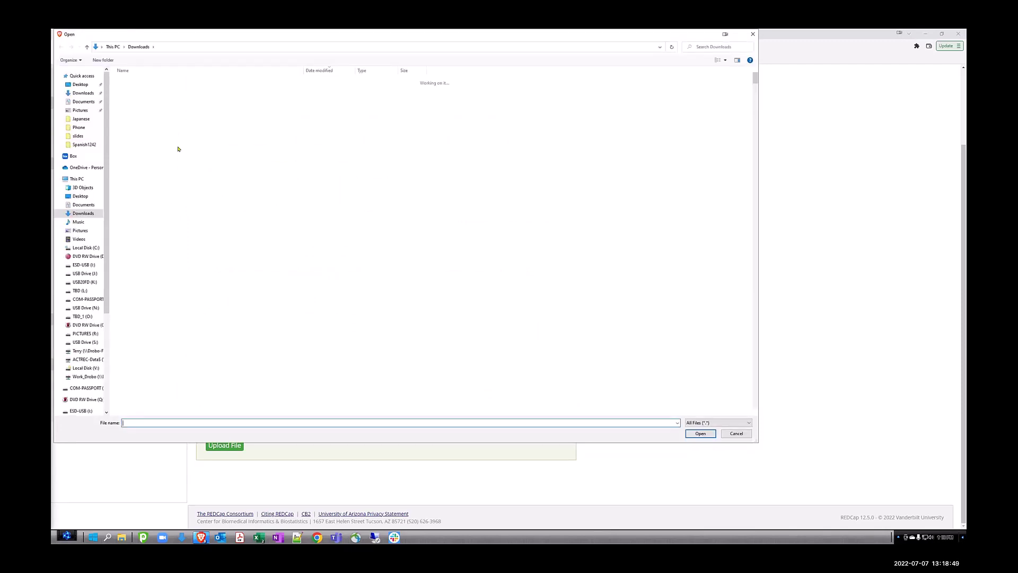
click(136, 92)
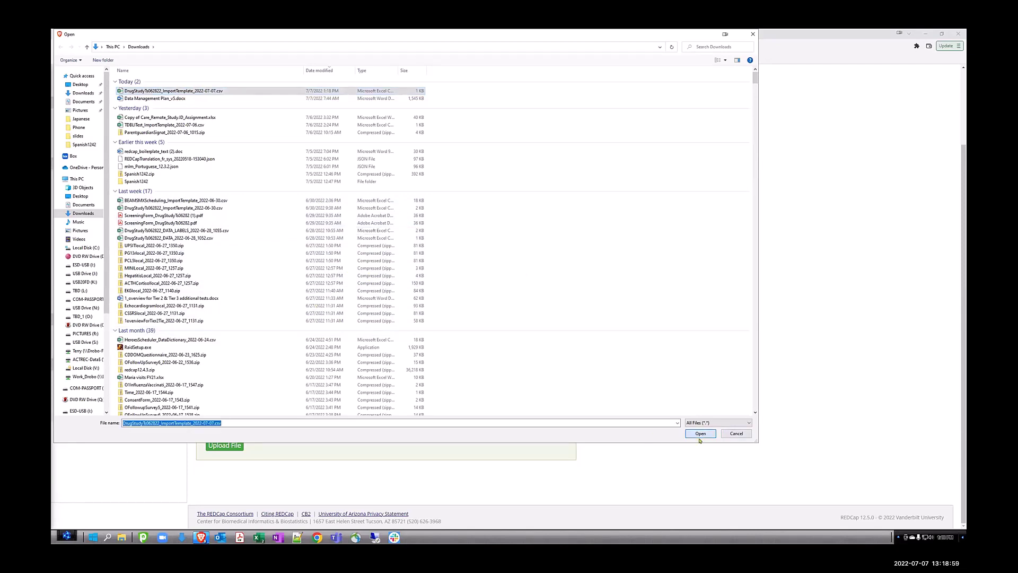
click(724, 435)
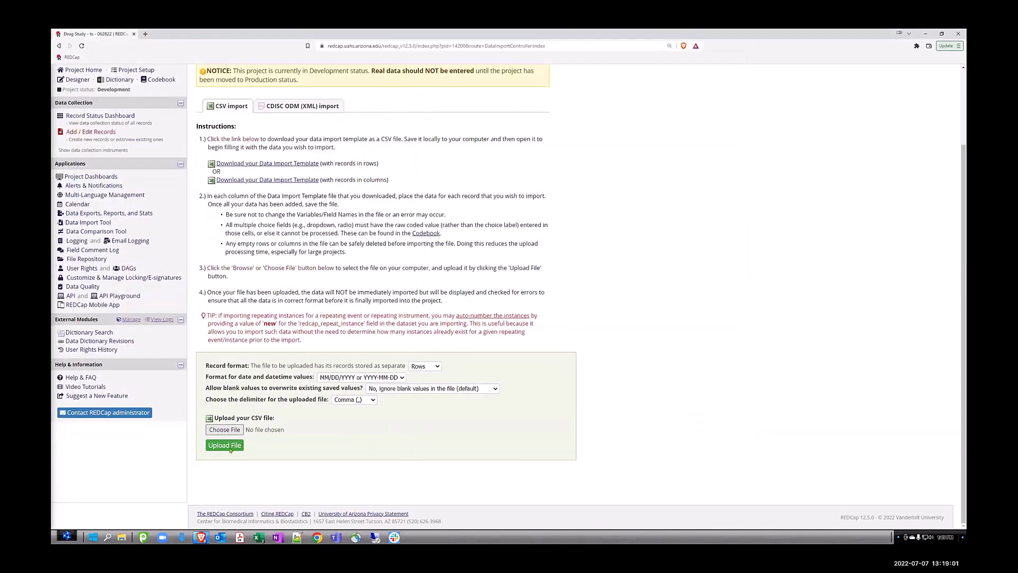
click(228, 446)
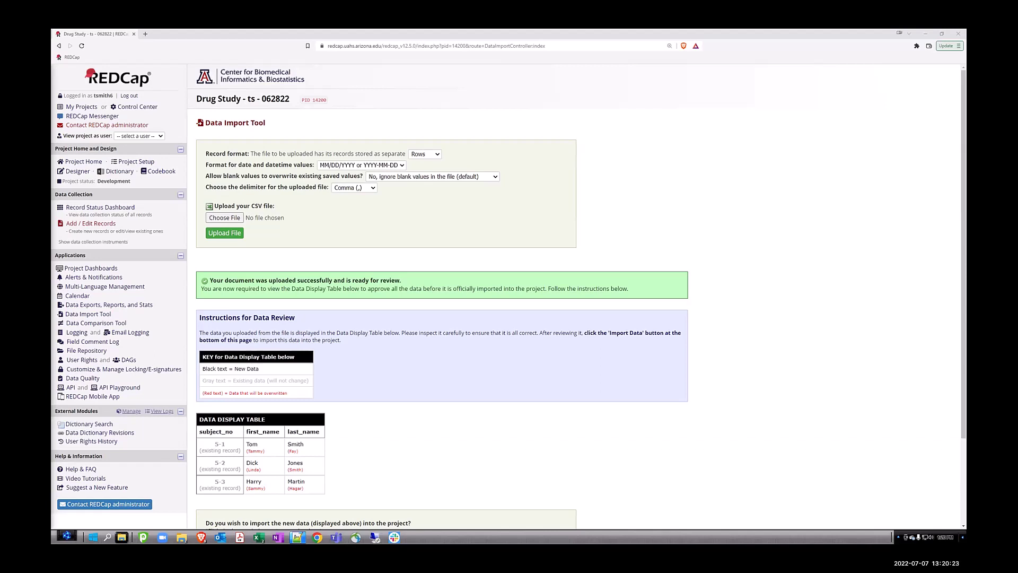
Step: Inspect the raw subject rows of the import template CSV in Notepad++ and put its window away
click(612, 181)
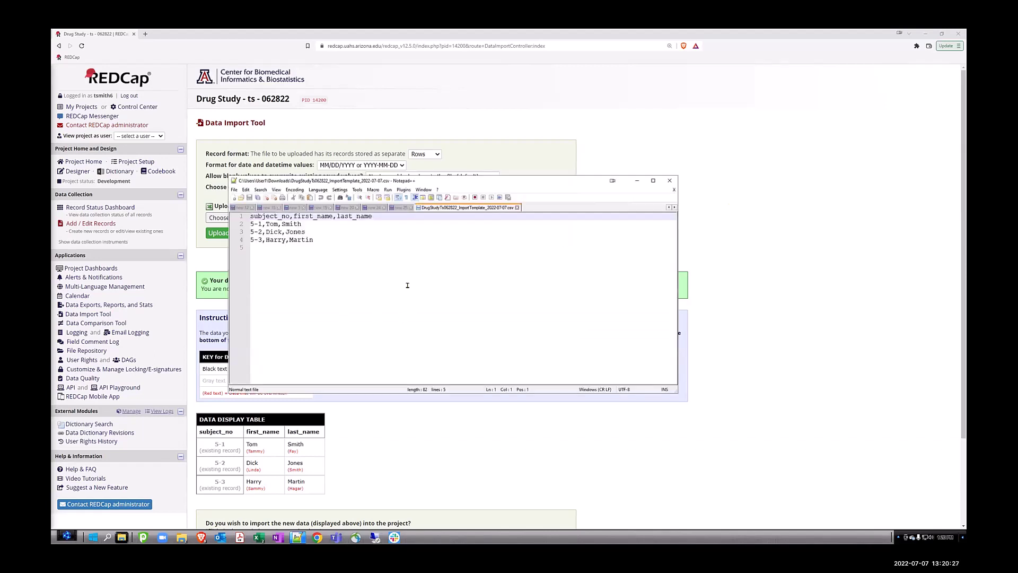
click(314, 239)
drag(314, 239, 239, 224)
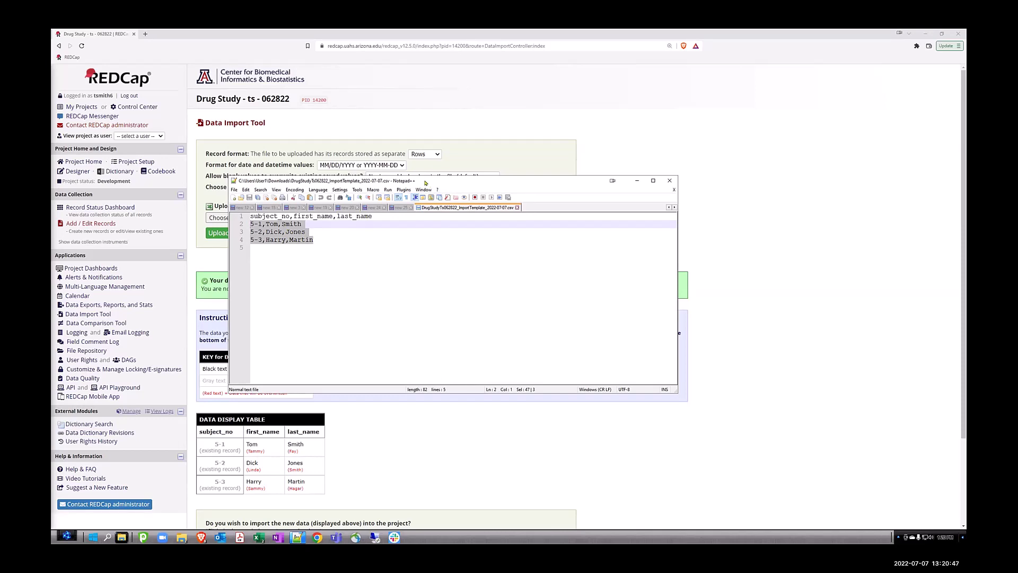
drag(425, 183, 433, 184)
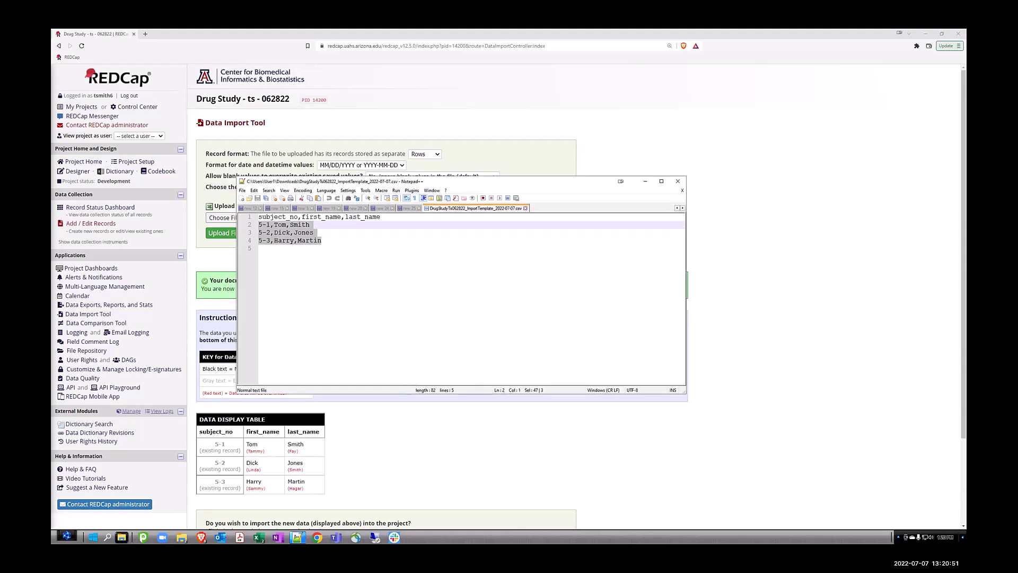
click(645, 181)
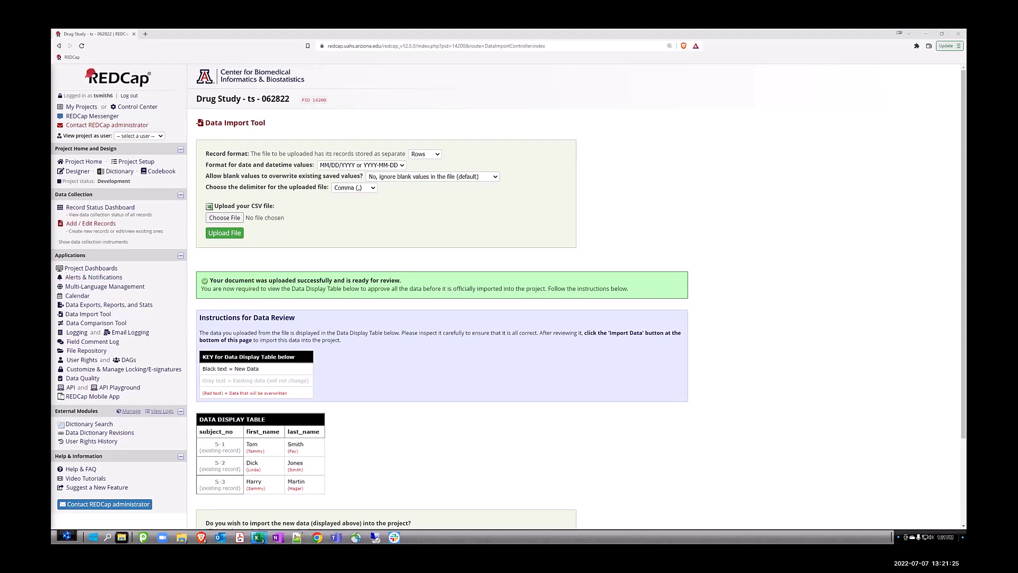
Step: Switch to the reopened template in Excel and examine the Text format option for the subject_no column without applying it
key(alt+Tab)
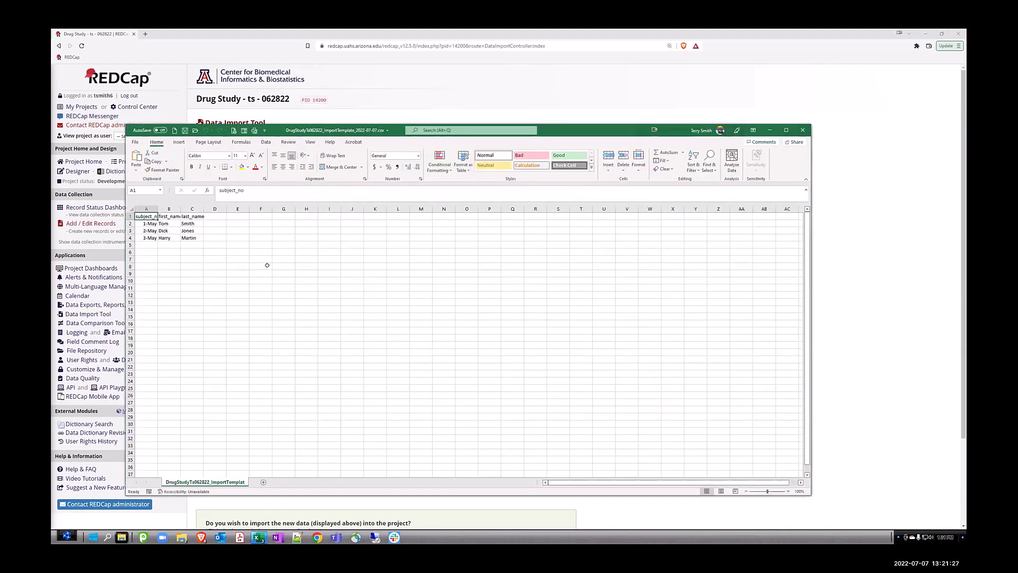
click(147, 209)
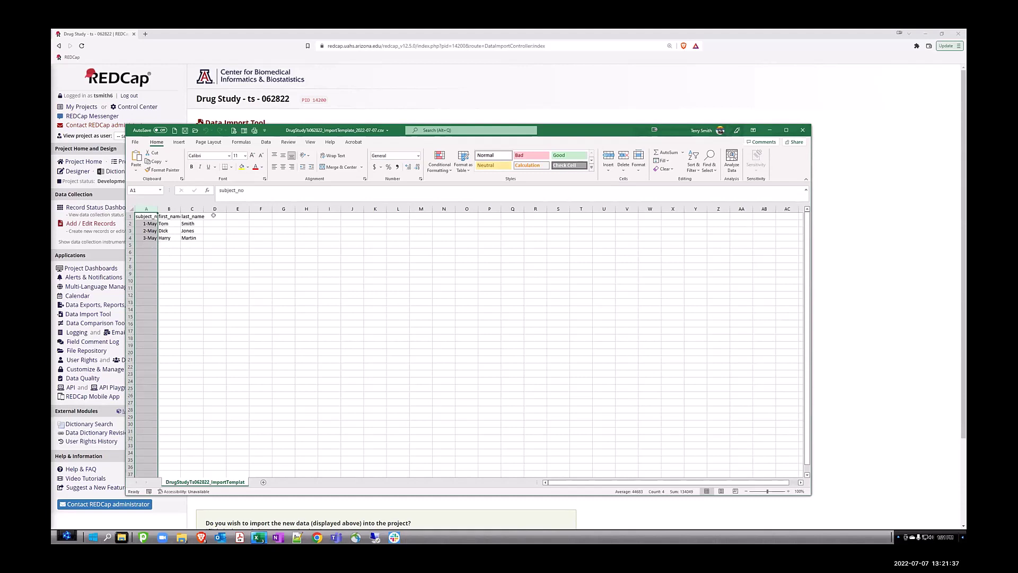
right_click(144, 207)
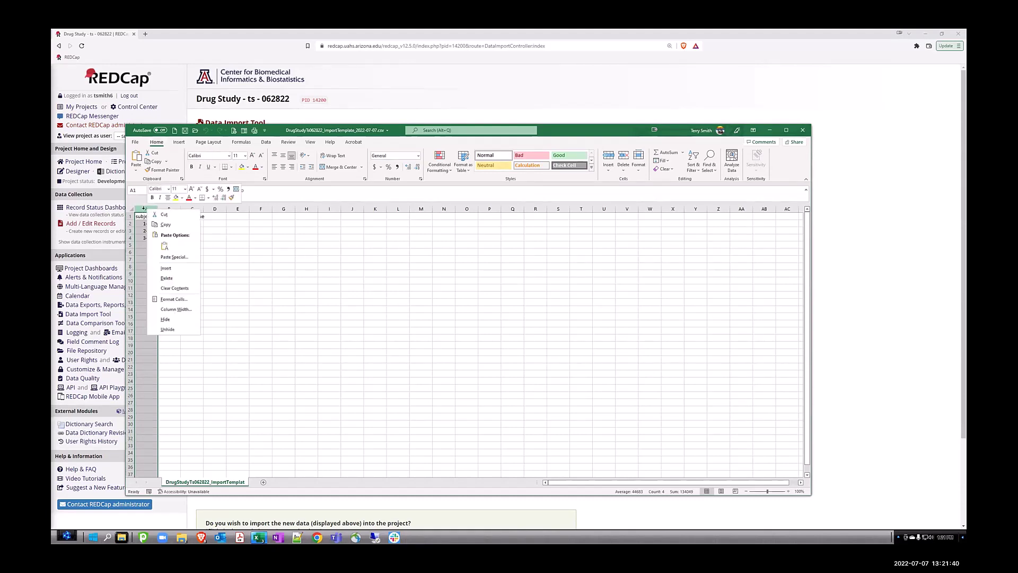
click(170, 300)
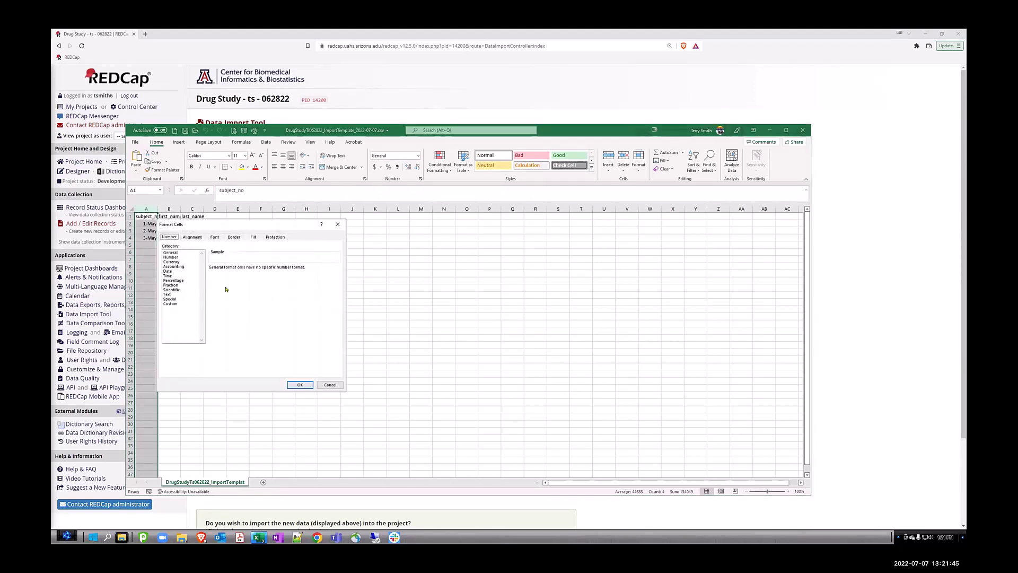
click(168, 295)
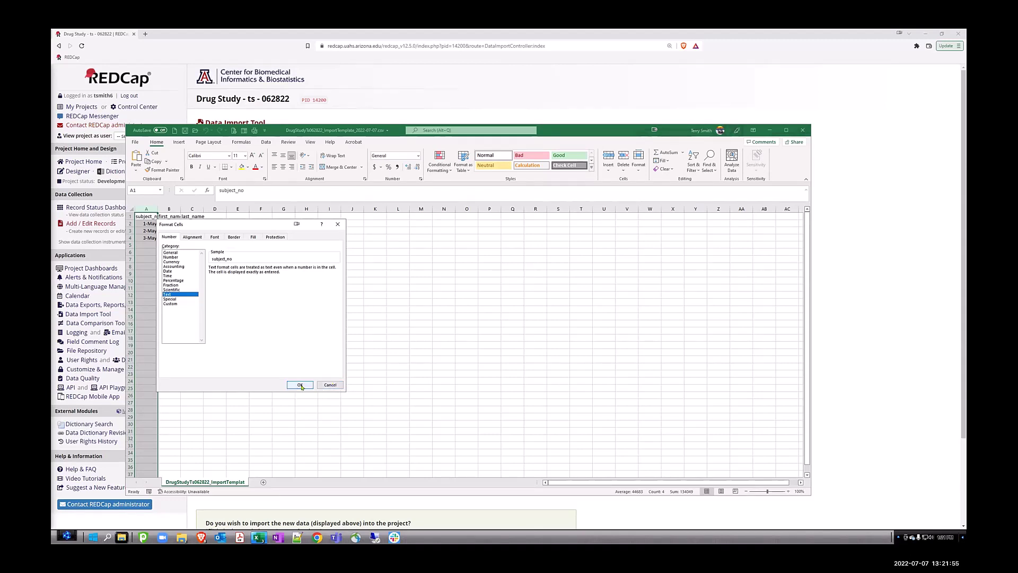
click(329, 385)
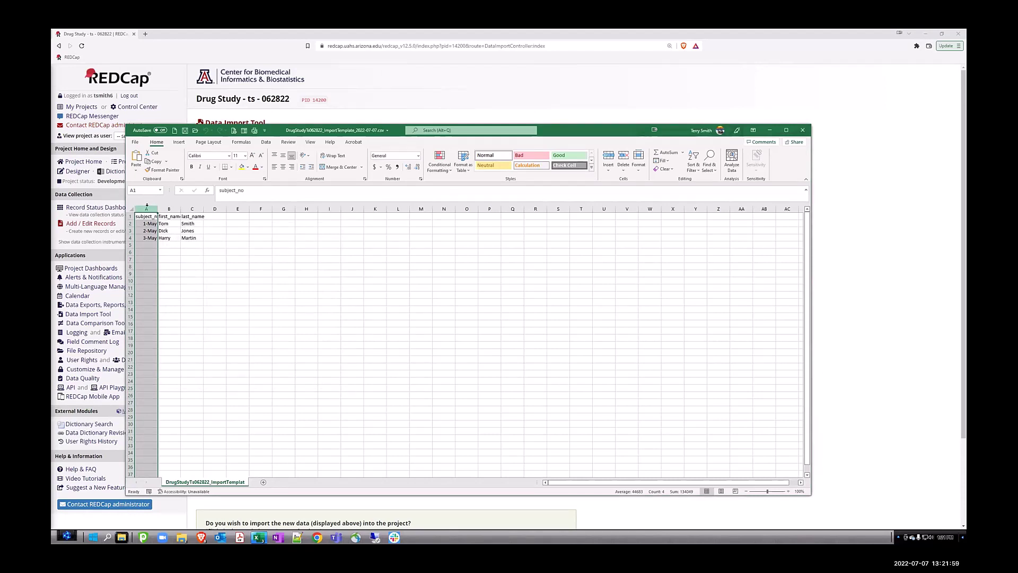
Step: Try entering 5-1 with a leading quotation mark as the first subject number in cell A2
right_click(146, 209)
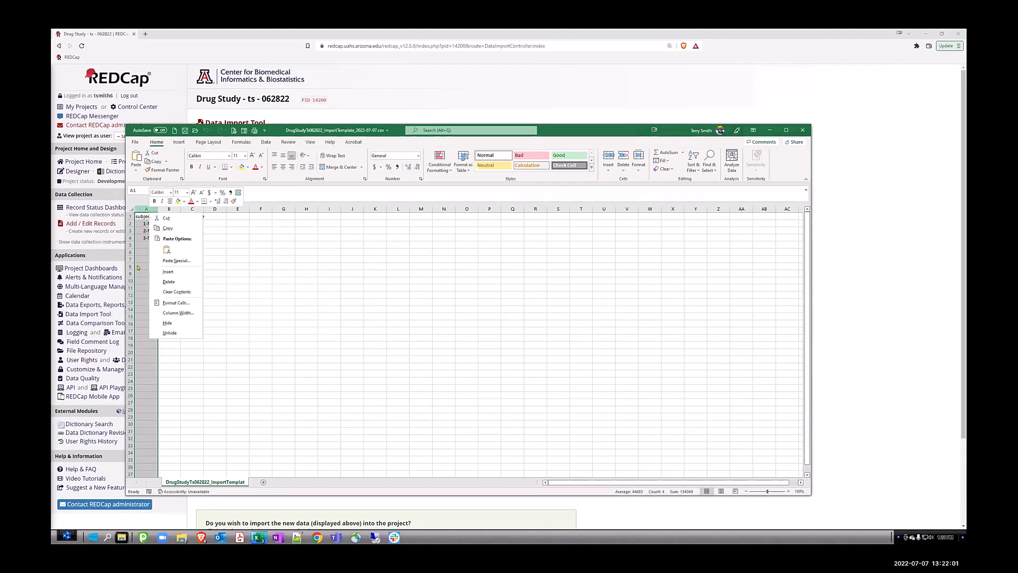
key(Escape)
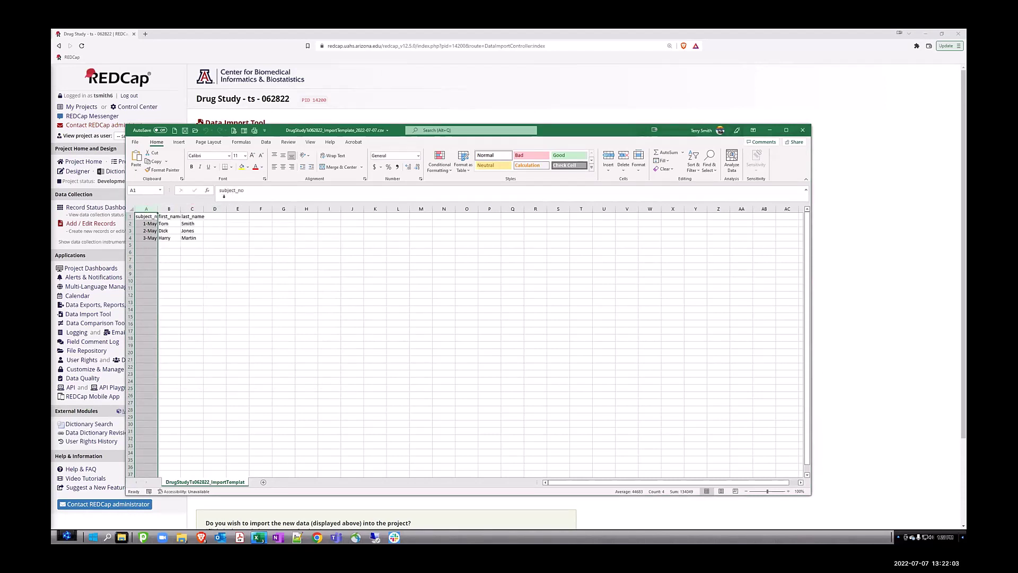
click(148, 223)
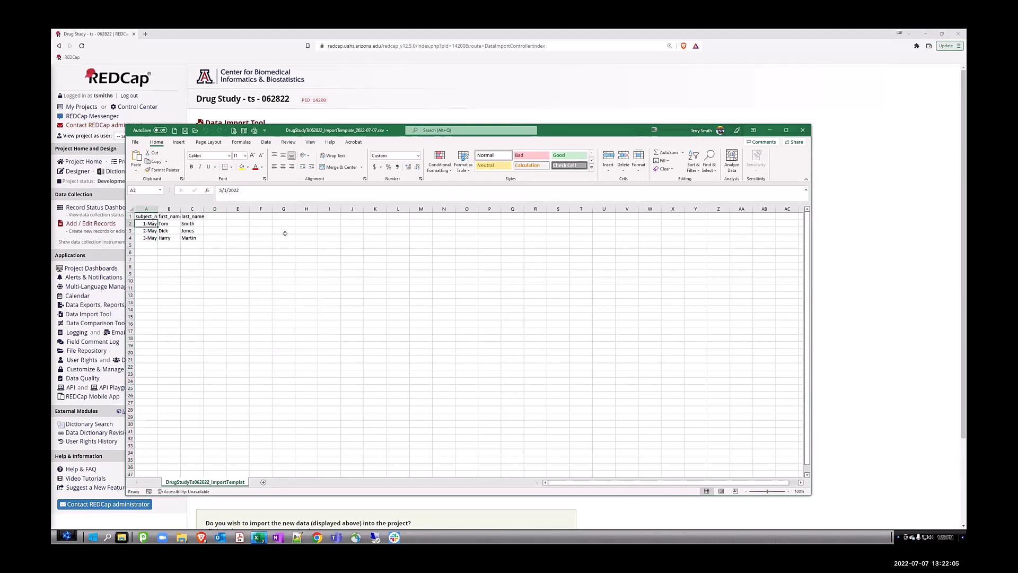
text(')
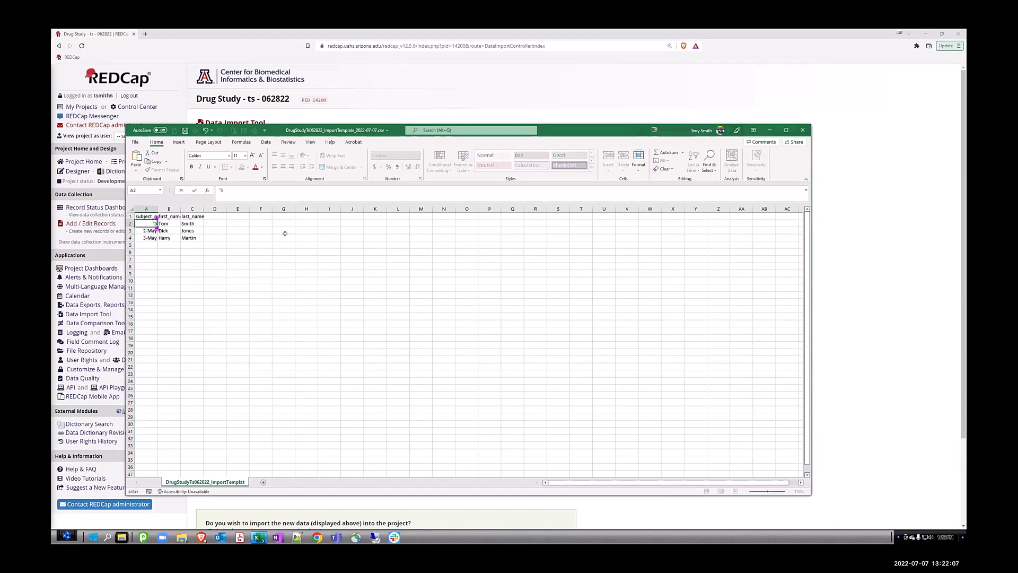
text(5-1)
key(Return)
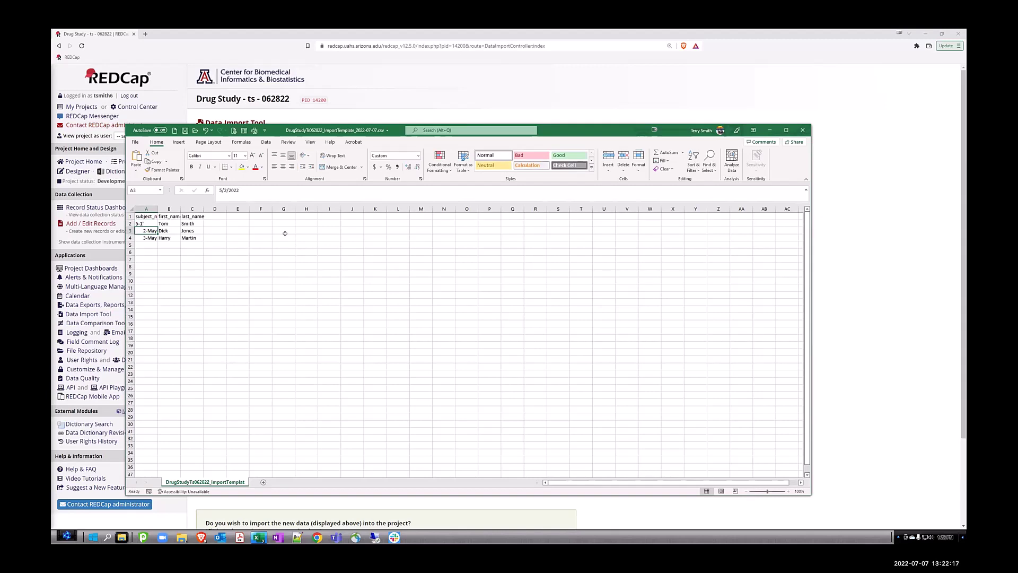
Step: Try re-entering the subject number in cell A2 as "5-2", enclosed in double quotation marks
key(Up)
text(')
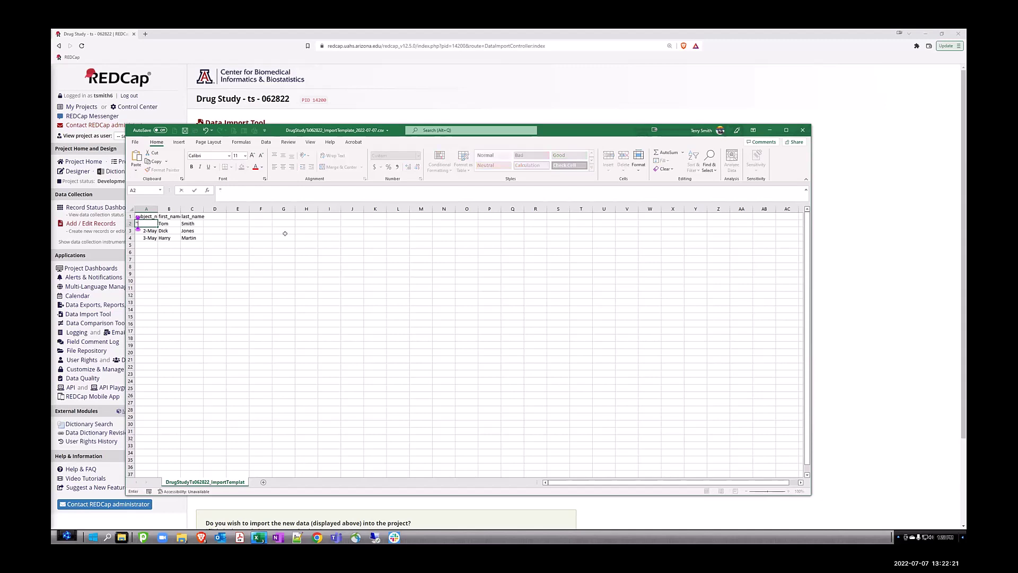
key(BackSpace)
text(')
text(5-2")
key(Return)
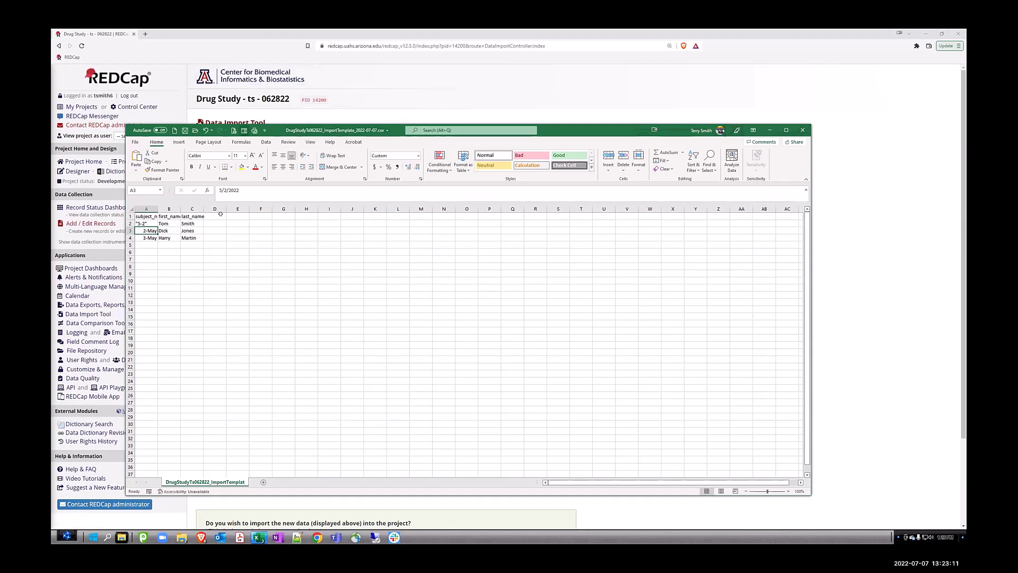
Step: Clear all three subject numbers in cells A2 to A4 of the subject_no column
click(150, 221)
drag(151, 221, 150, 238)
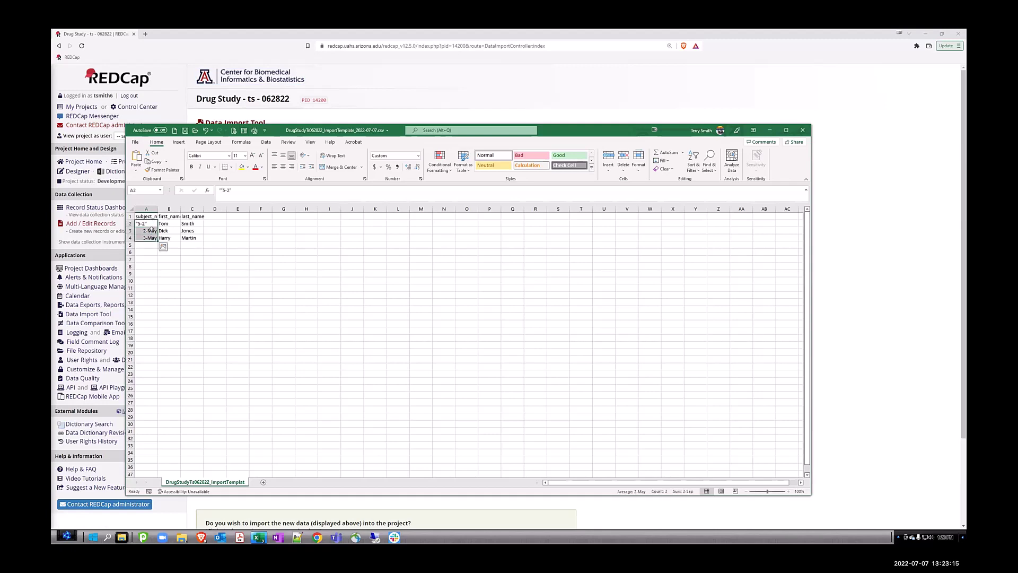
key(Delete)
Step: Enter \5-1 as the first subject number in cell A2, using a backslash instead of an apostrophe as prefix
click(136, 222)
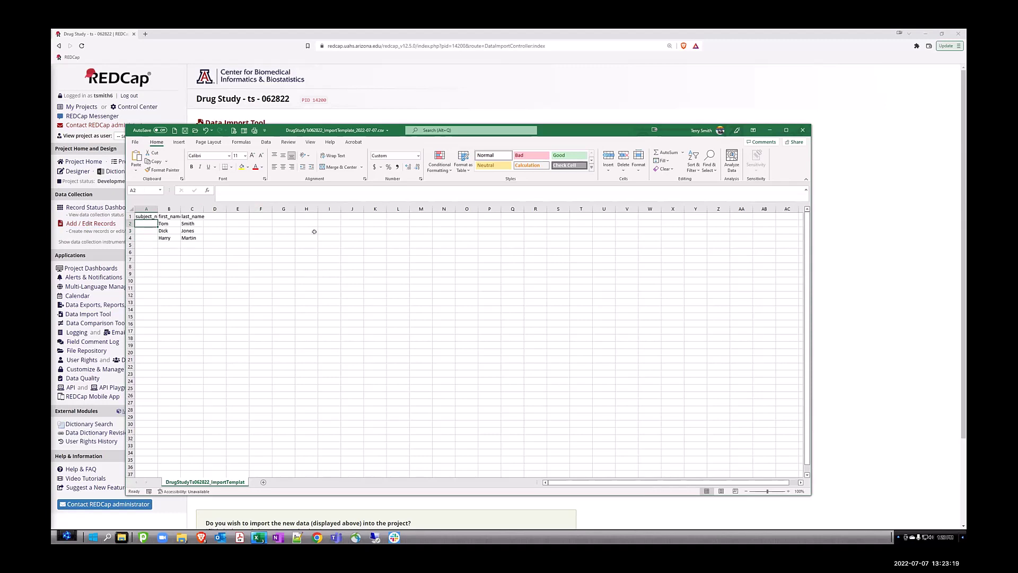
text('5)
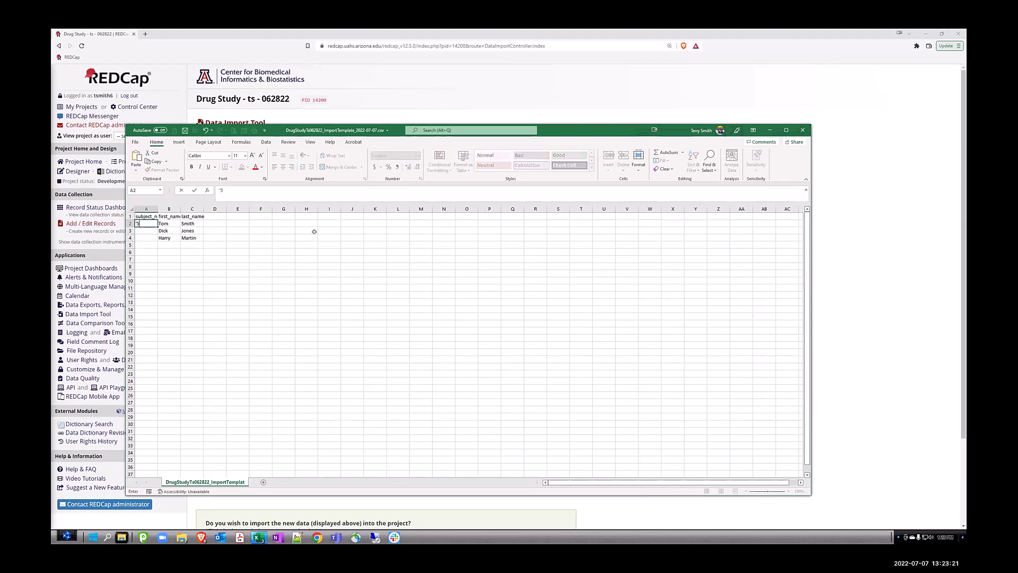
text(-1)
drag(221, 191, 205, 194)
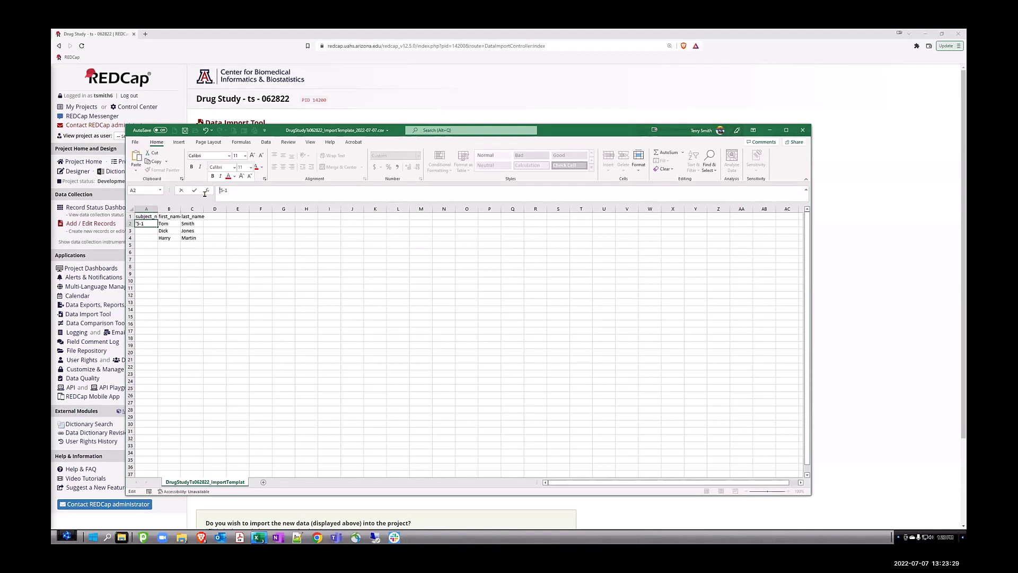
key(Delete)
text(/)
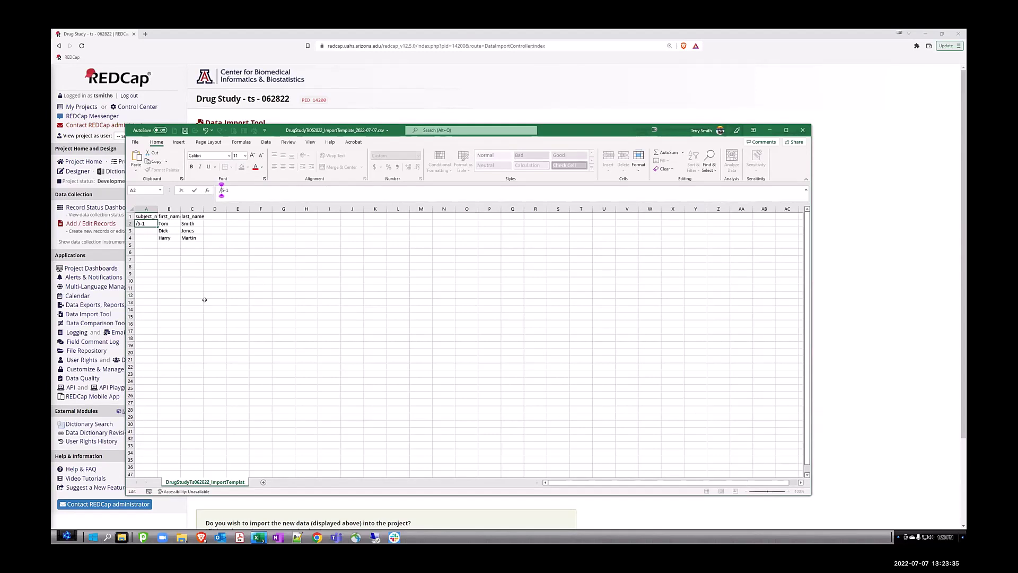
key(BackSpace)
text(\)
key(Return)
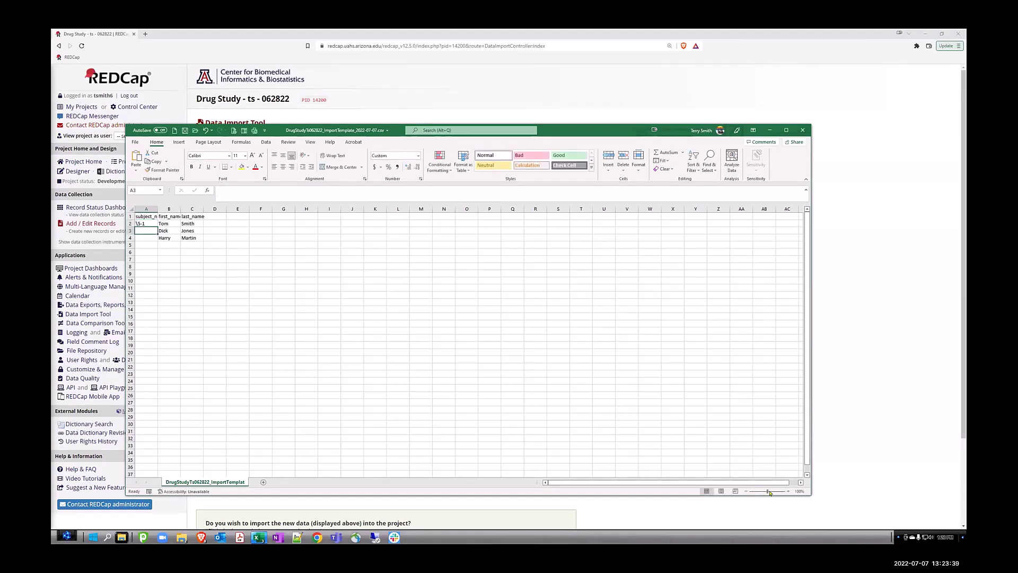
Step: Enter the backslash-prefixed subject numbers \5-2 in cell A3 and \5-3 in cell A4
drag(770, 492, 773, 492)
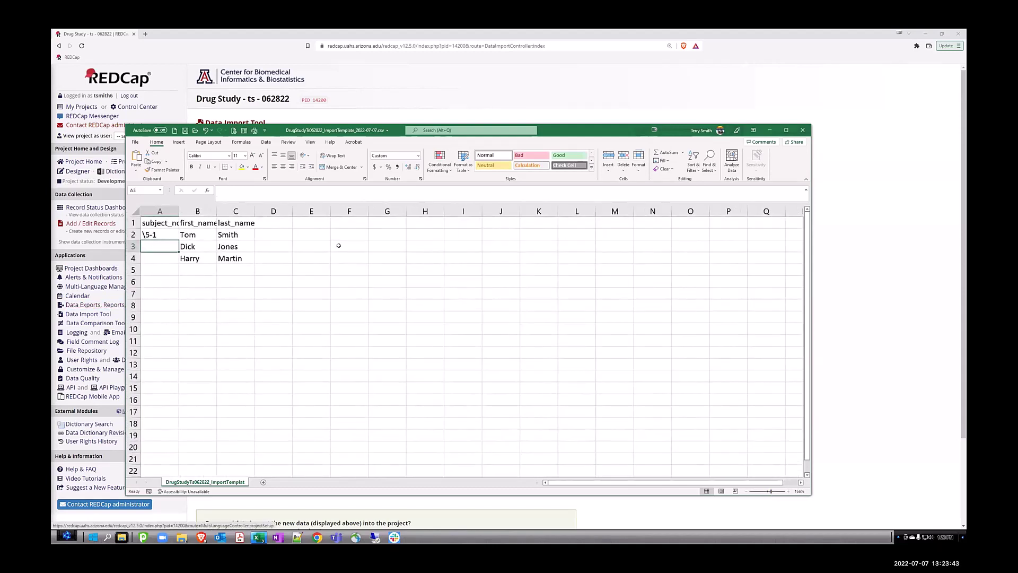
text(\5)
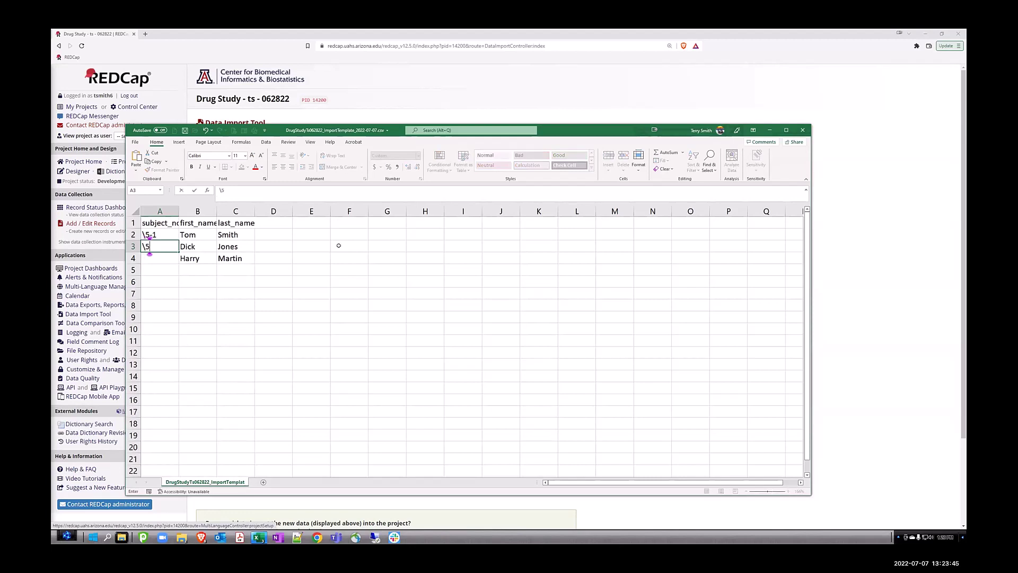
text(-2)
key(Return)
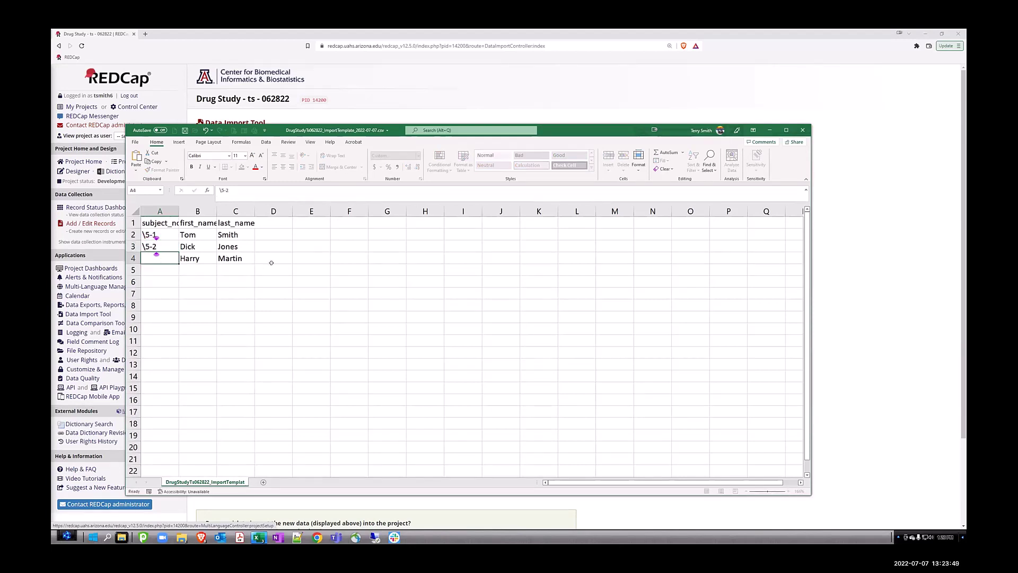
text(\5-3)
click(247, 340)
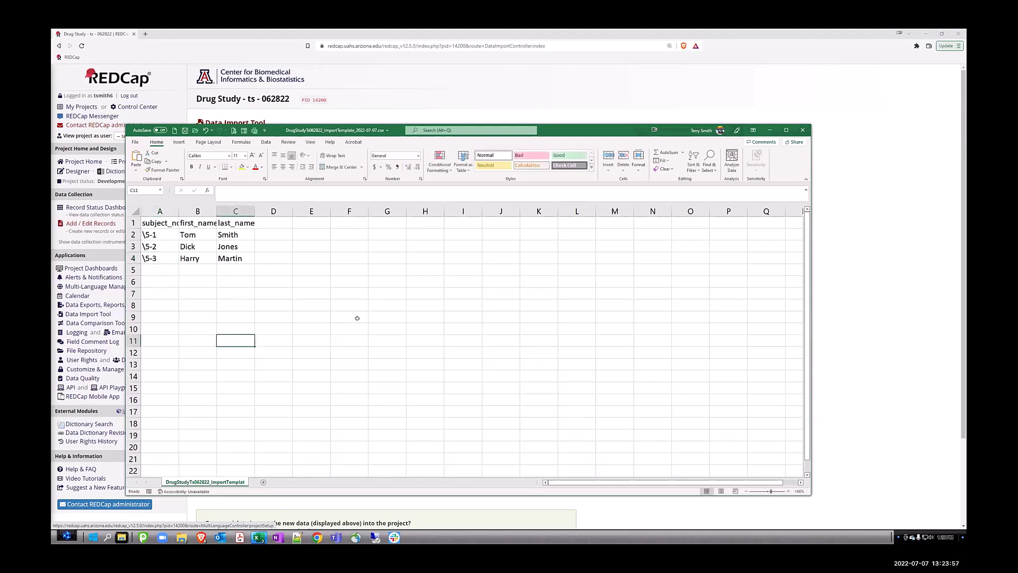
Step: Save the import template CSV and close its workbook, including the copy reopened to check the subject numbers
key(ctrl+s)
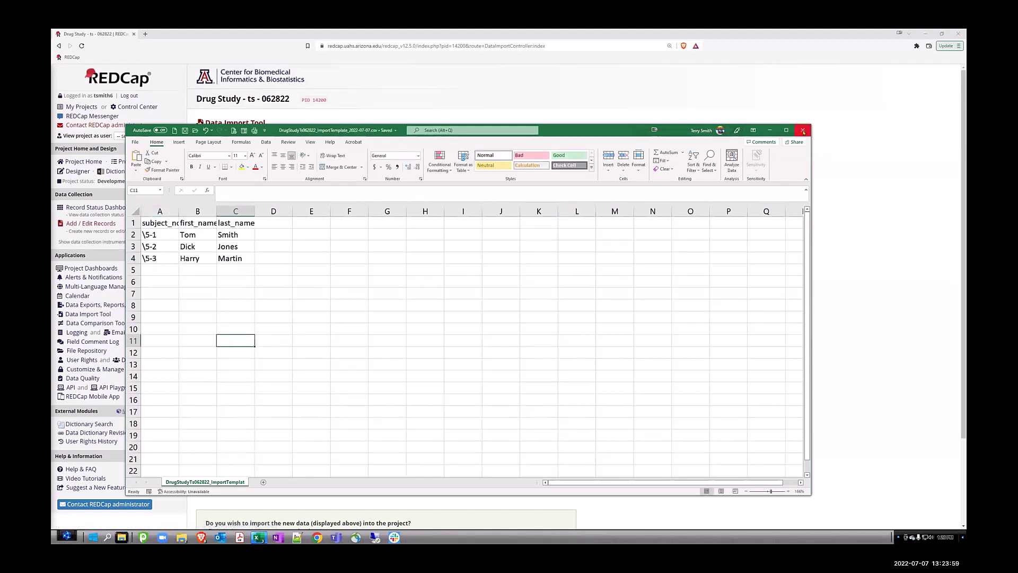
click(803, 131)
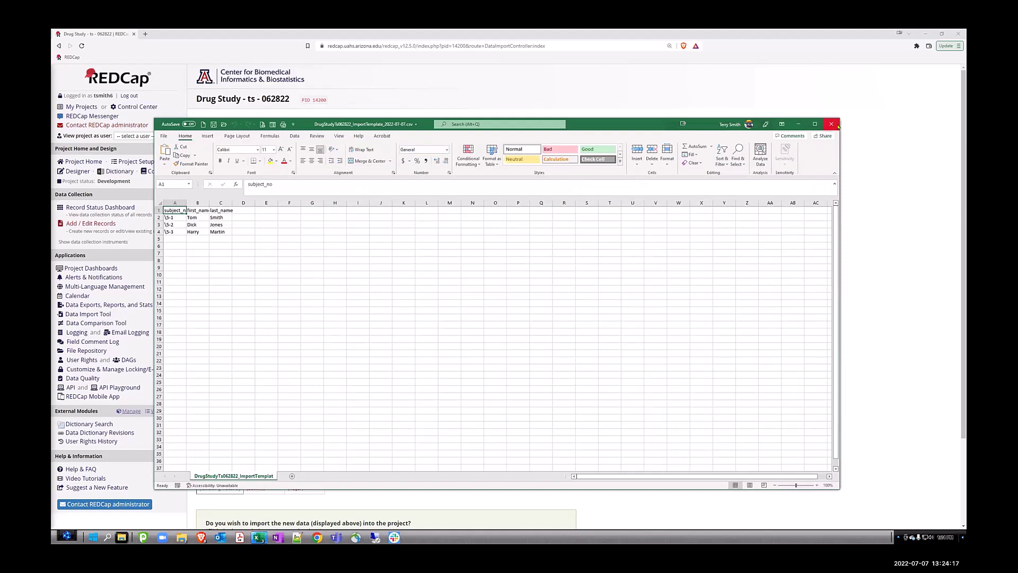
click(831, 124)
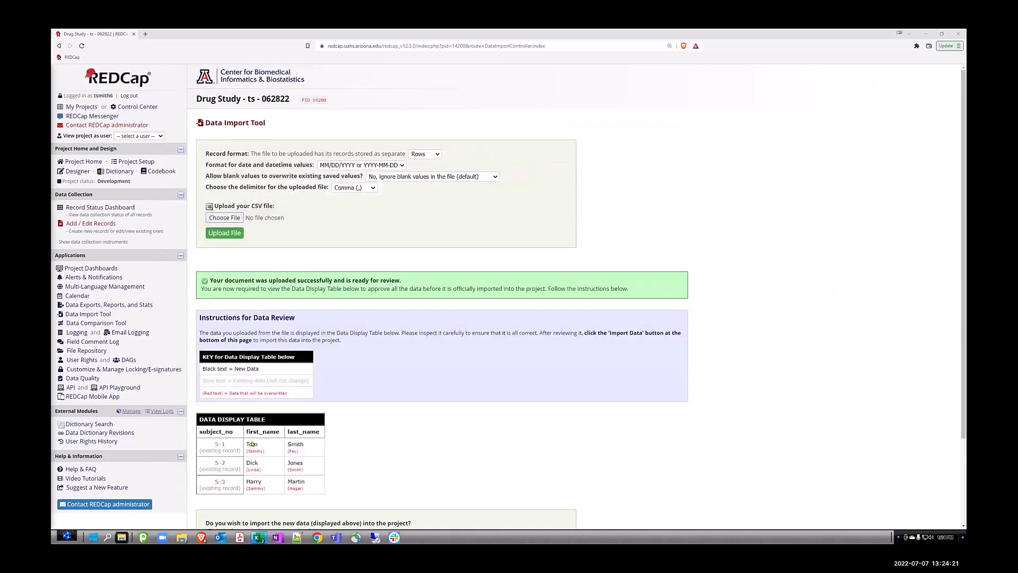
Step: Replace the pending REDCap import with the resaved DrugStudyTs062822_ImportTemplate_2022-07-07.csv for review, and cancel that import as well
scroll(259, 440, down, 2)
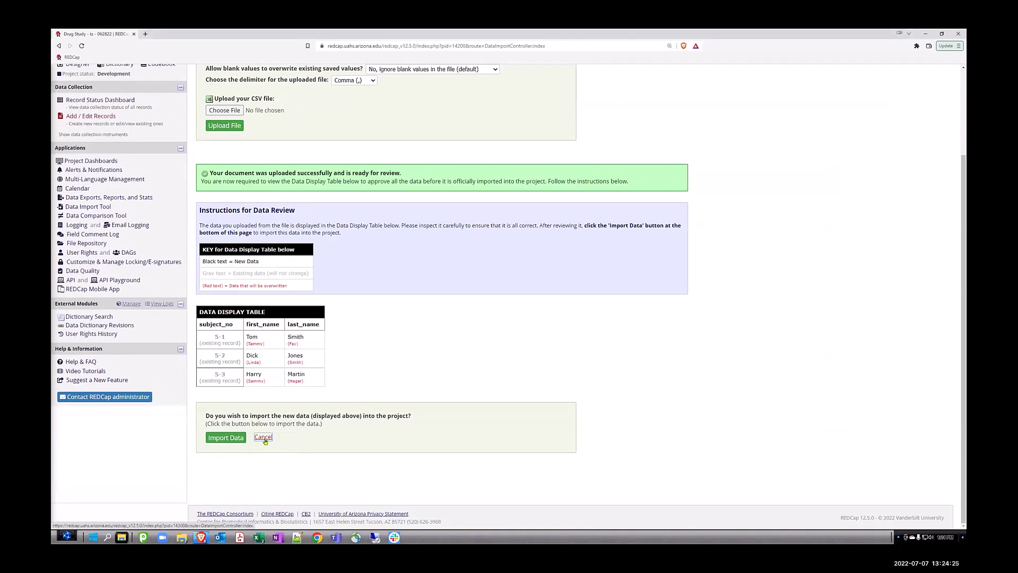
click(263, 438)
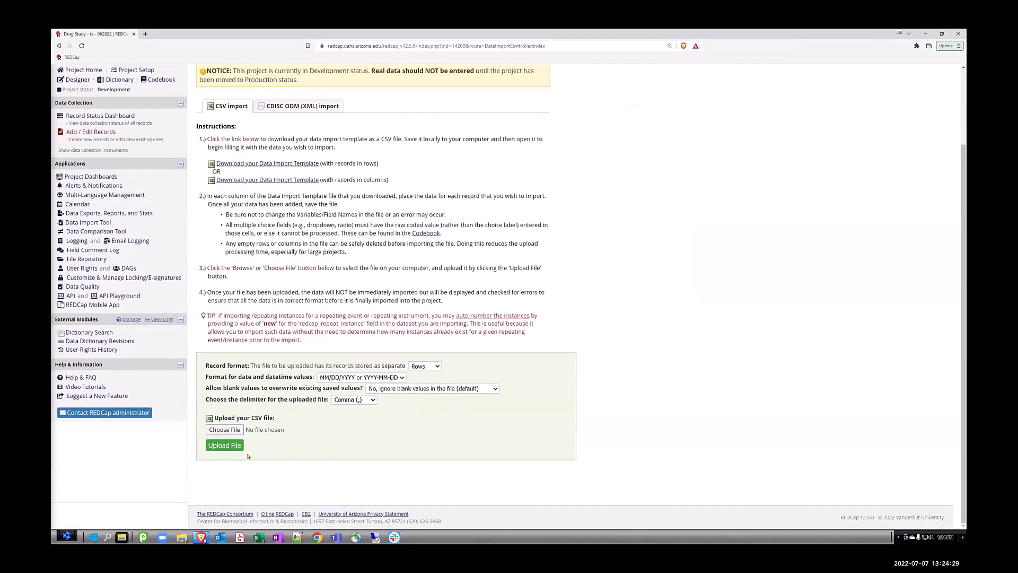
click(221, 430)
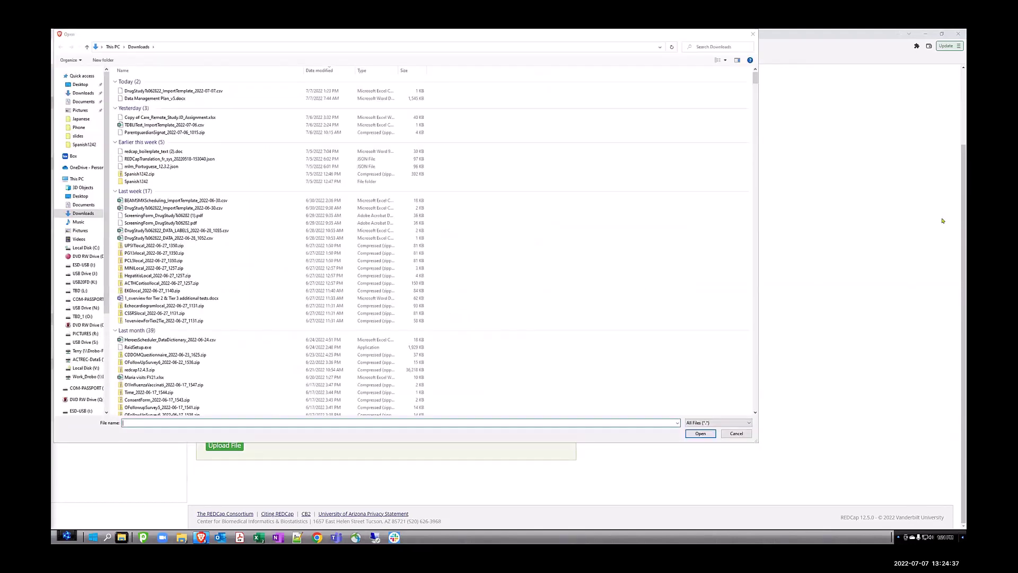
double_click(167, 91)
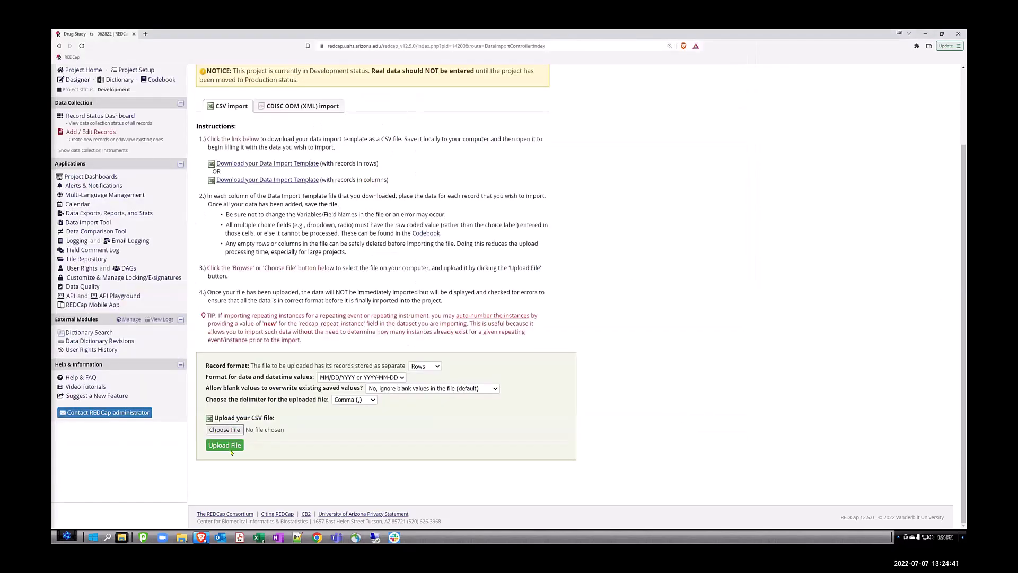
click(228, 444)
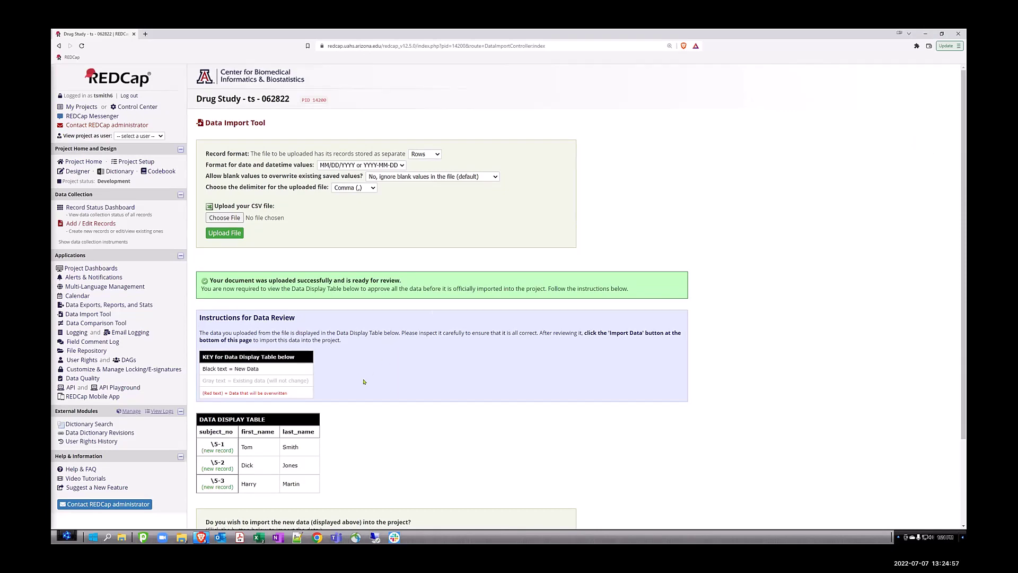
scroll(363, 381, down, 3)
click(264, 438)
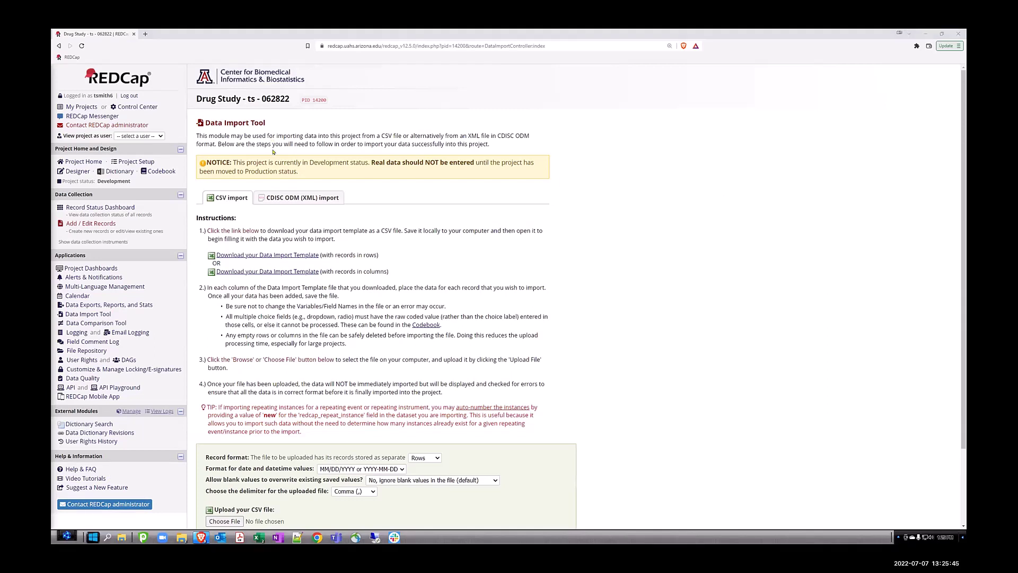
Step: Start OpenOffice Calc and fill its blank sheet from A1 with the template's header row and the \5-1, \5-2 and \5-3 subject rows
click(93, 537)
scroll(107, 347, down, 15)
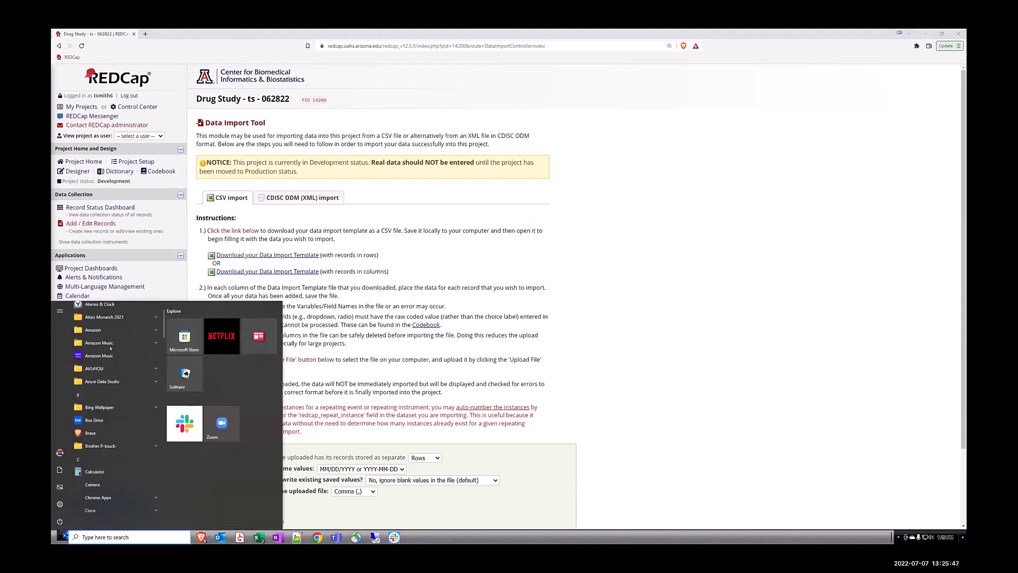
scroll(100, 345, down, 2)
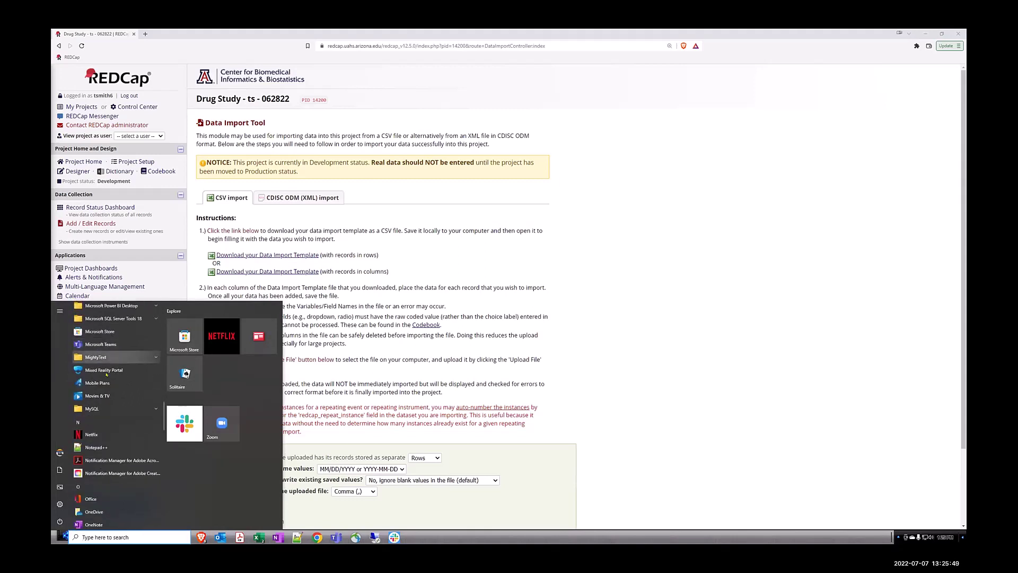
scroll(104, 379, down, 3)
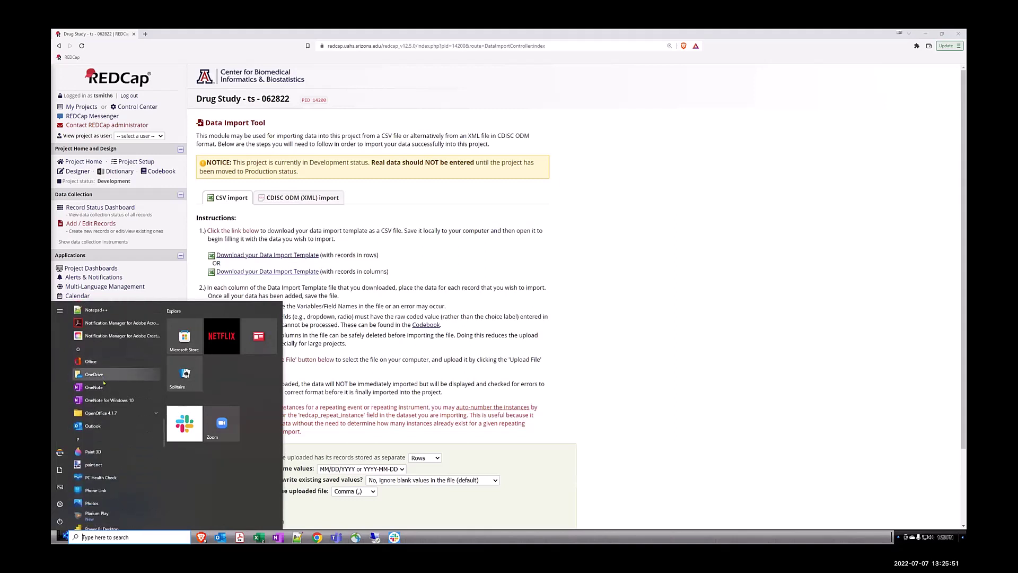
click(85, 414)
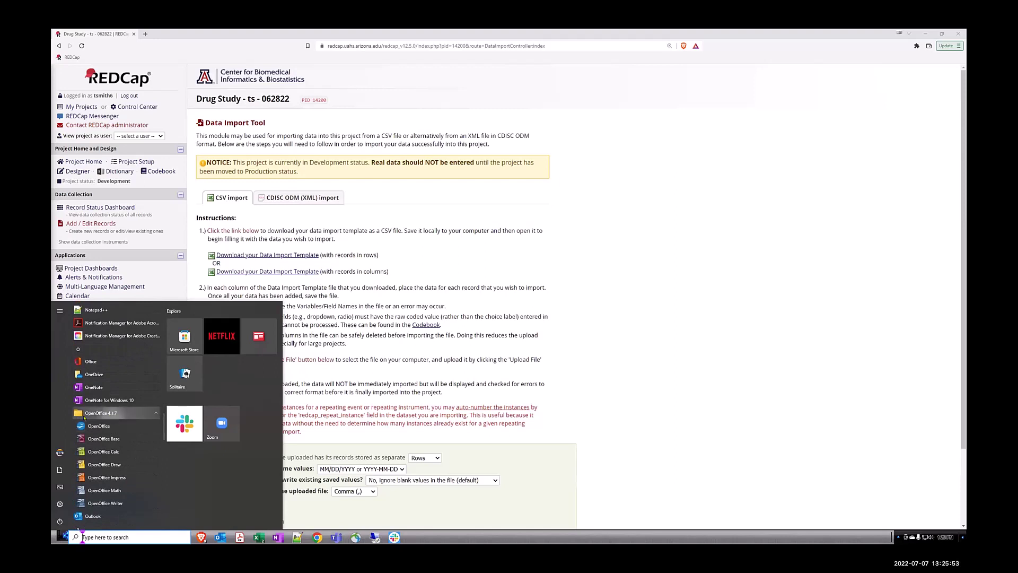
click(122, 453)
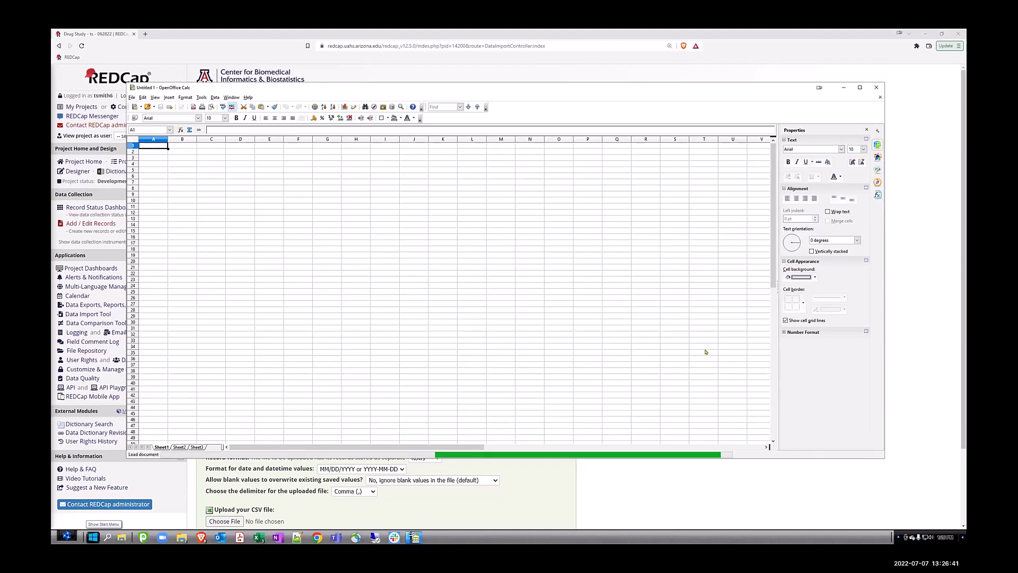
text(subject_no	first_name	last_name \5-1	Tom	Smith \5-2	Dick	Jones \5-3	Harry	Martin)
click(847, 455)
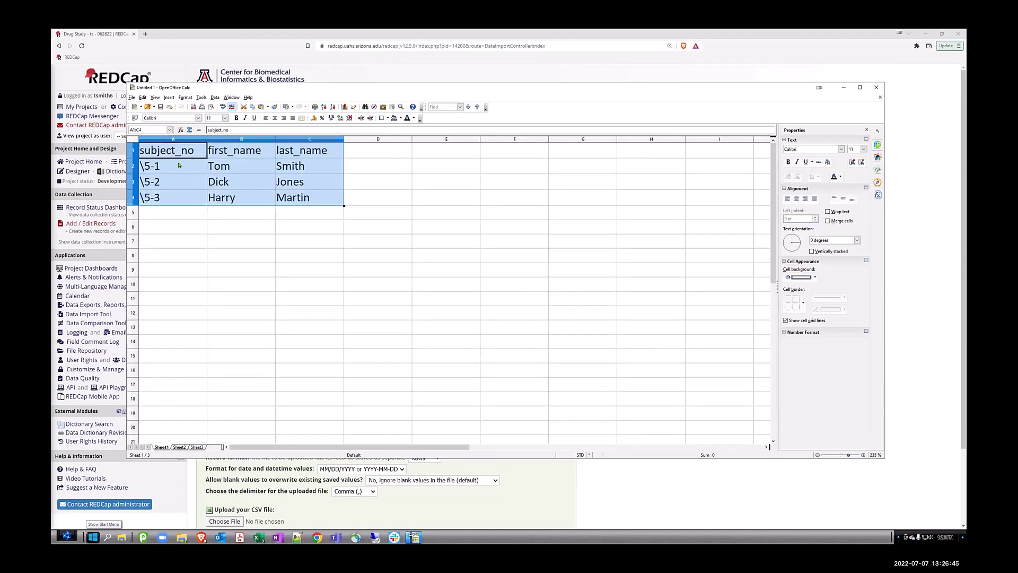
Step: Remove the backslash from the subject number in cell A2 so the entry reads 5-1
key(Down)
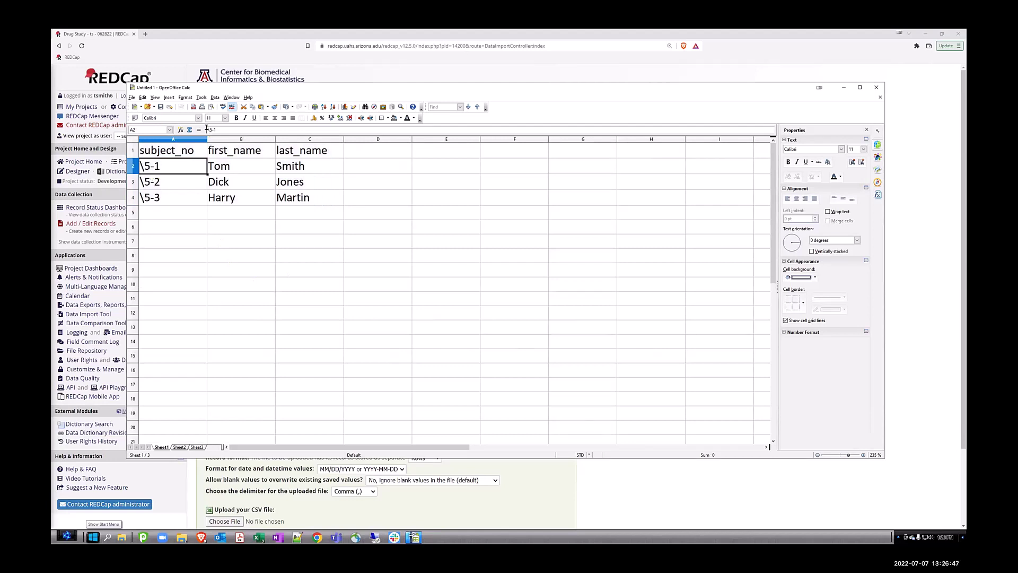
key(F2)
key(Home)
key(Delete)
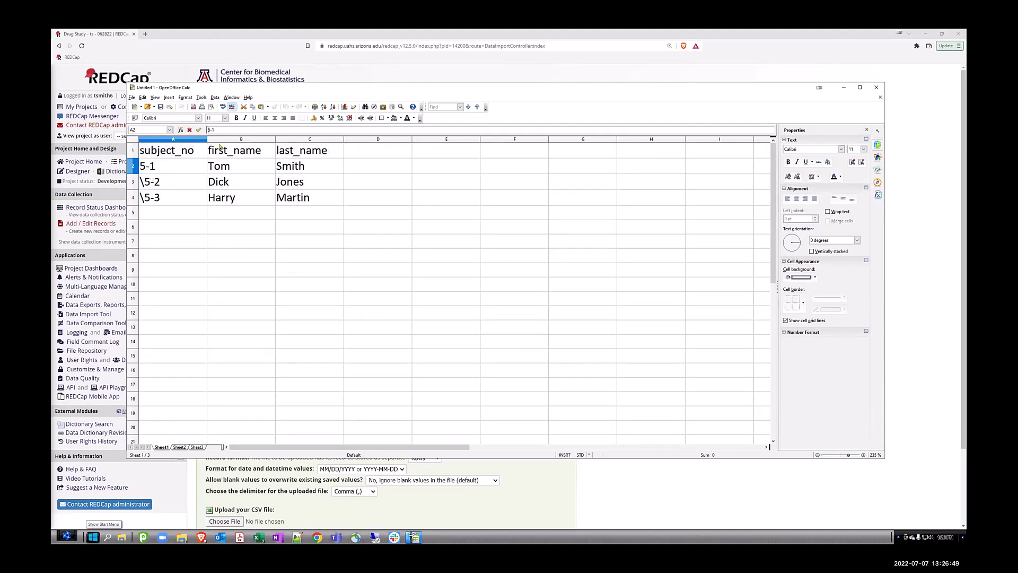
key(Return)
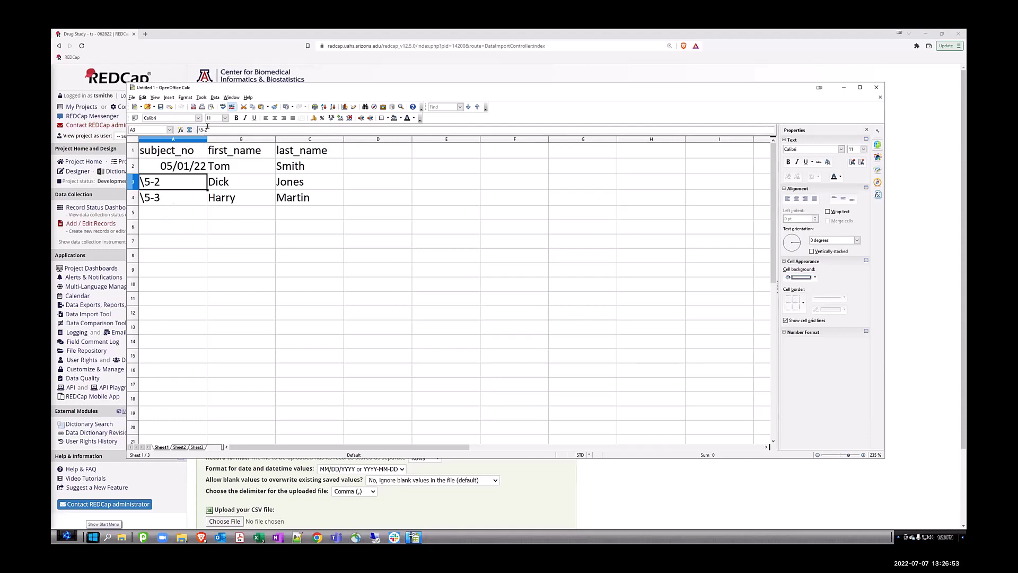
Step: Re-enter the first subject number in cell A2 as text with a leading apostrophe, '5-1
key(F2)
key(Up)
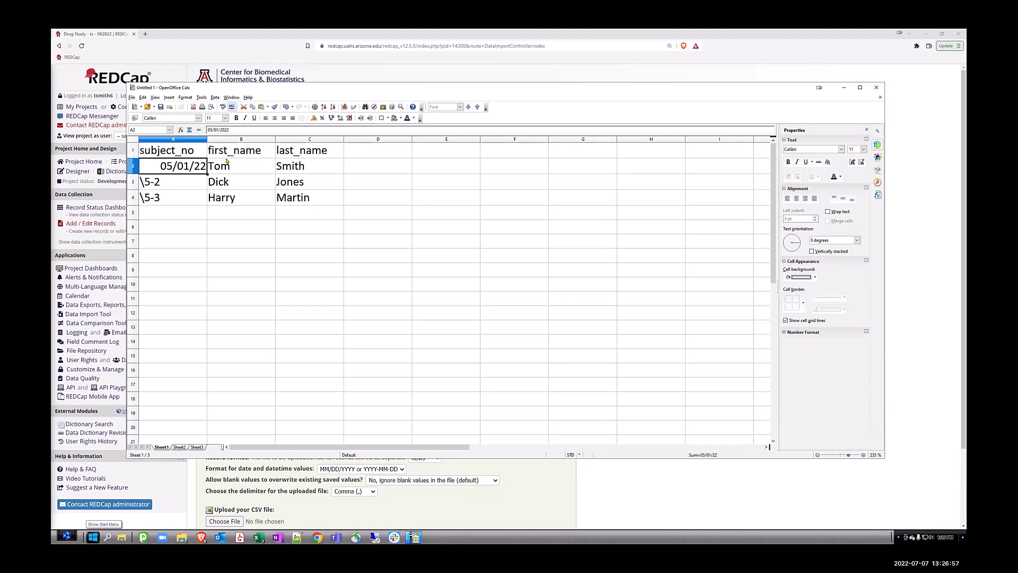
text('5-1)
key(Return)
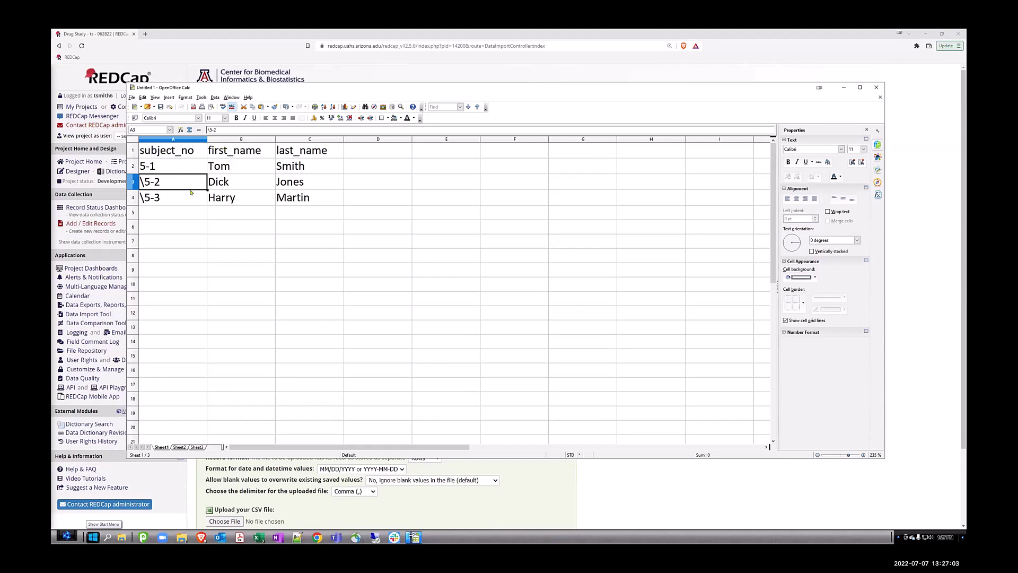
key(Delete)
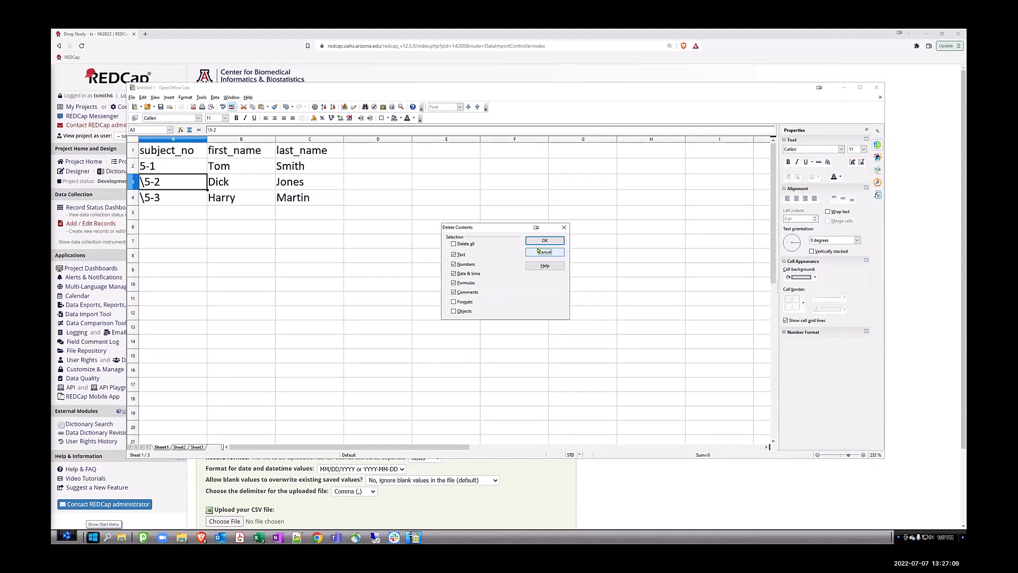
key(Escape)
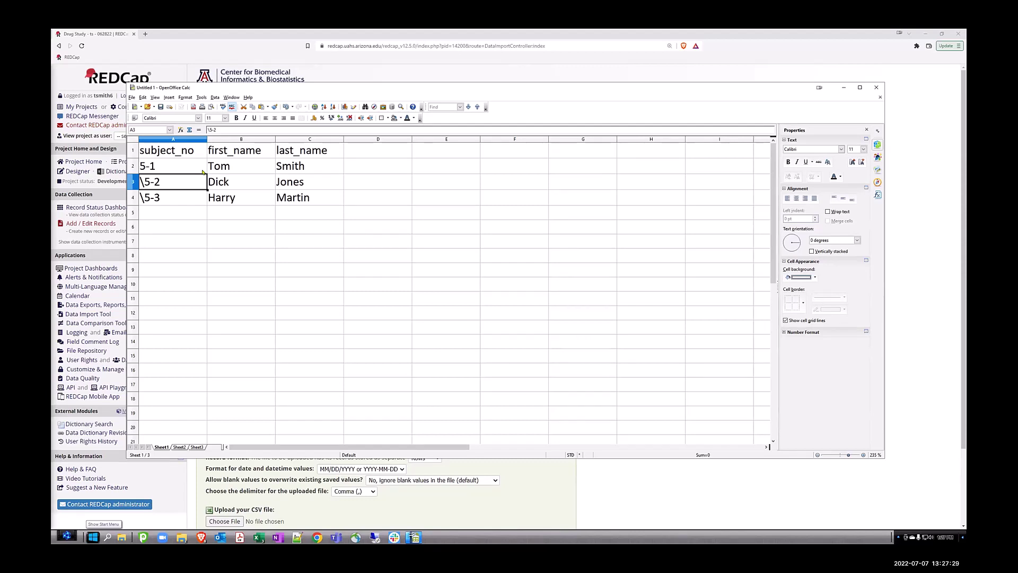
key(BackSpace)
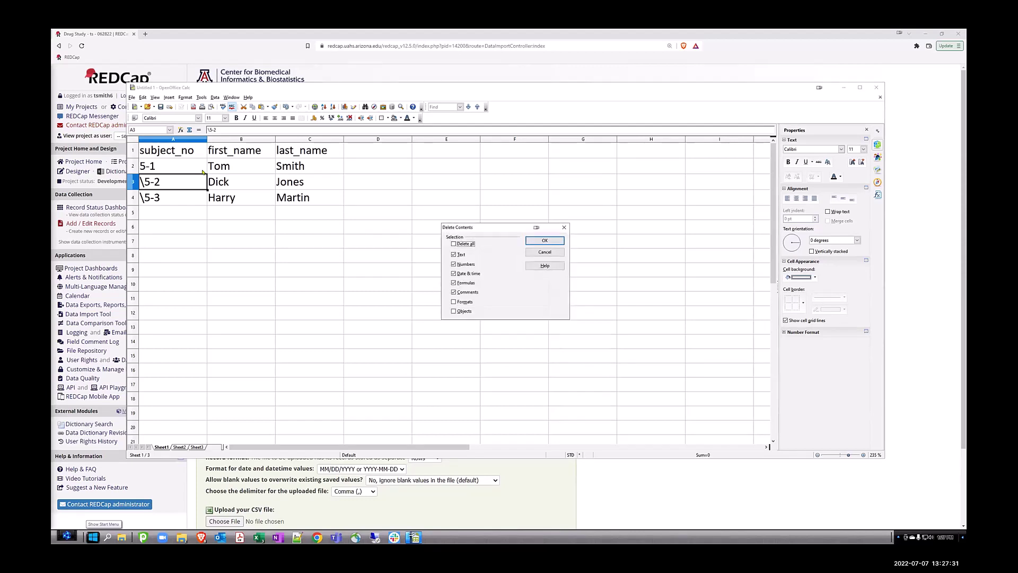
click(561, 254)
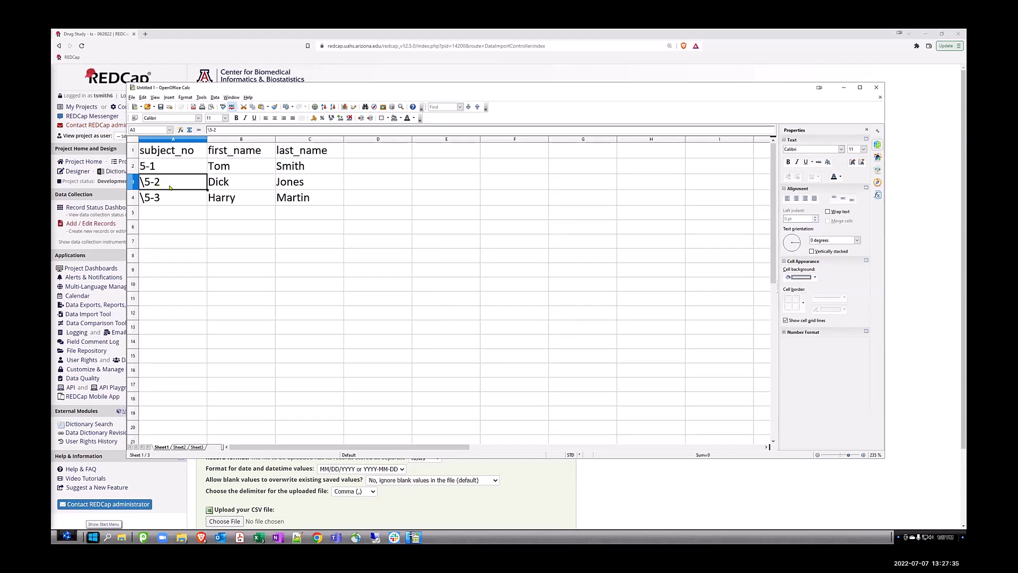
Step: Clear the contents of the backslash-prefixed subject numbers in cells A3 and A4
key(Delete)
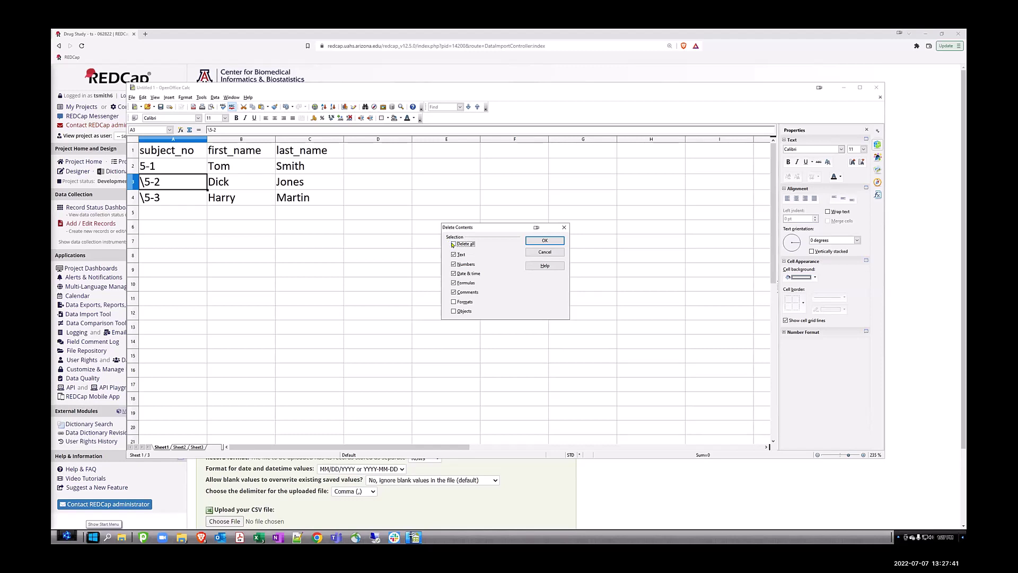
click(544, 240)
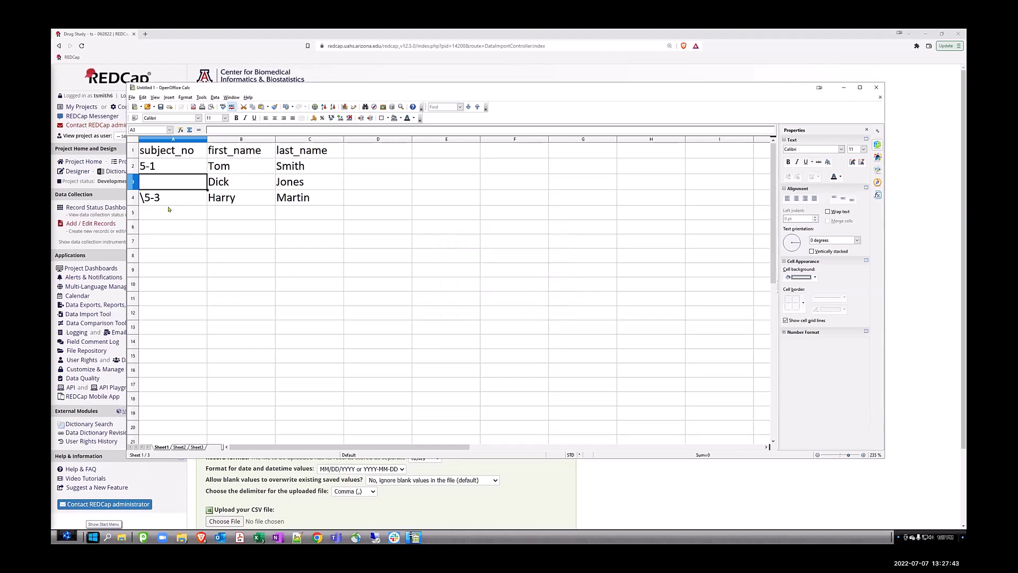
click(162, 196)
key(Delete)
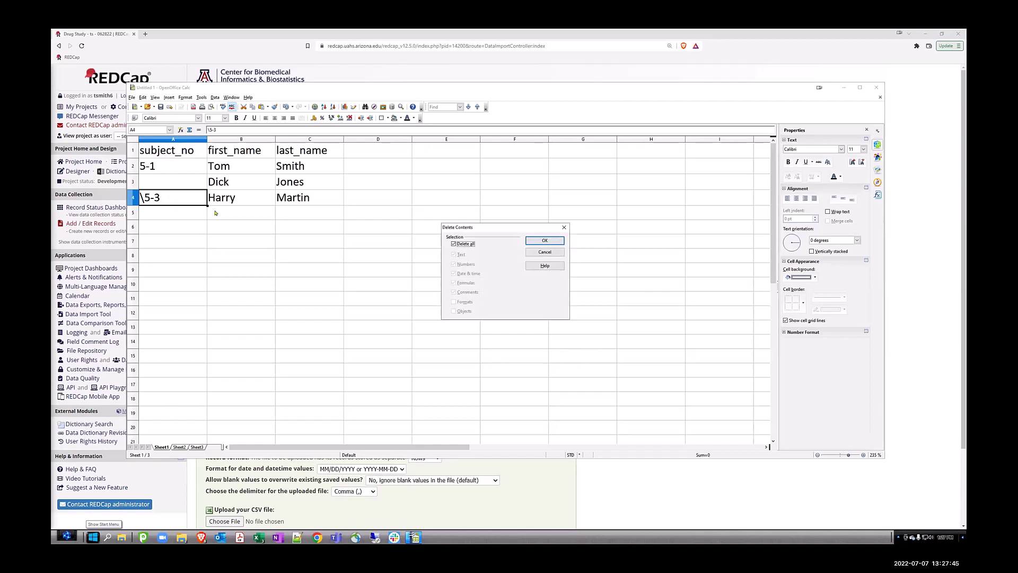
click(544, 240)
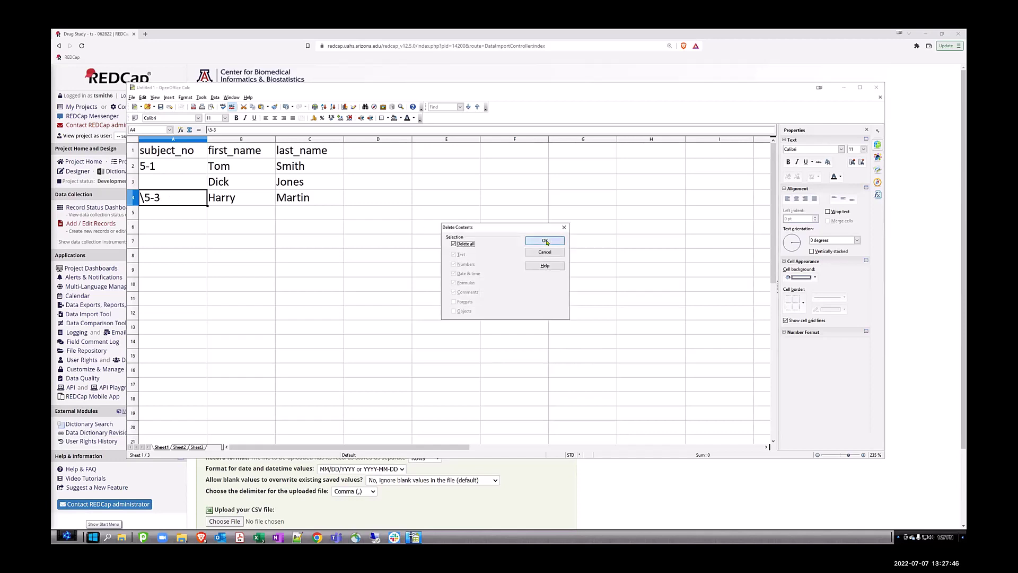
Step: Enter '5-2 in cell A3 and '5-3 in cell A4 with leading apostrophes so they stay text
click(153, 178)
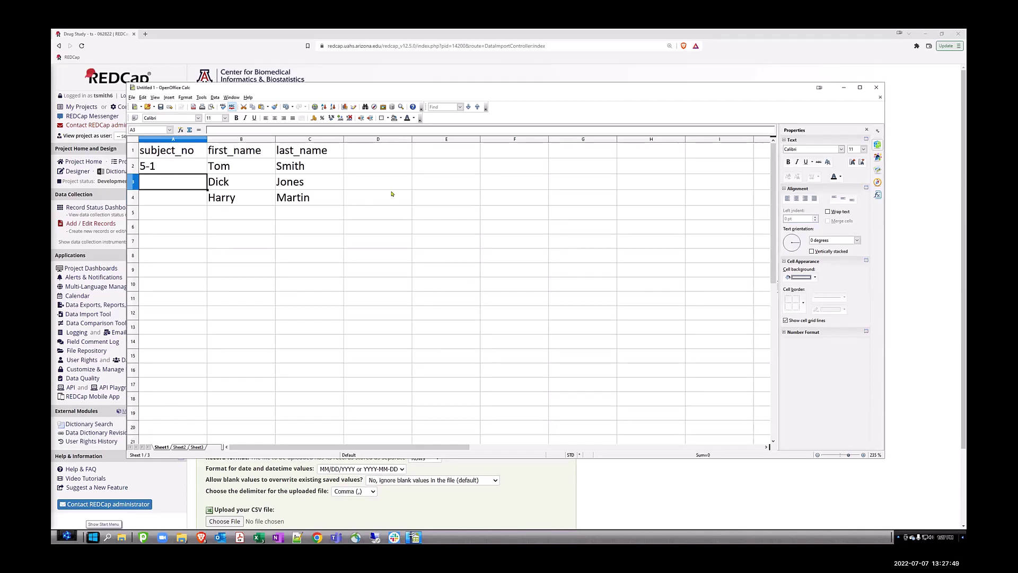
text(')
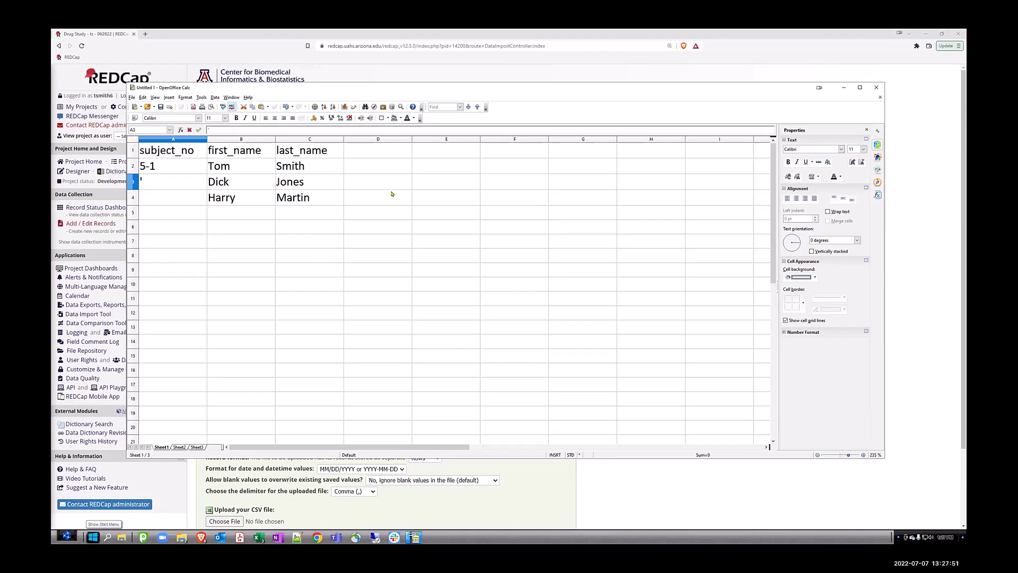
text(5-2)
key(Return)
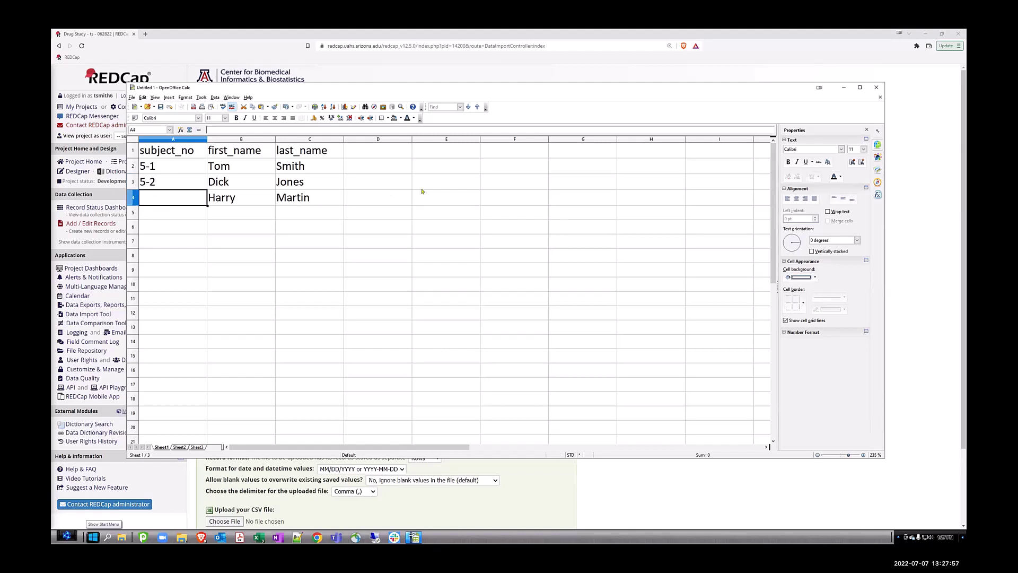
text('5)
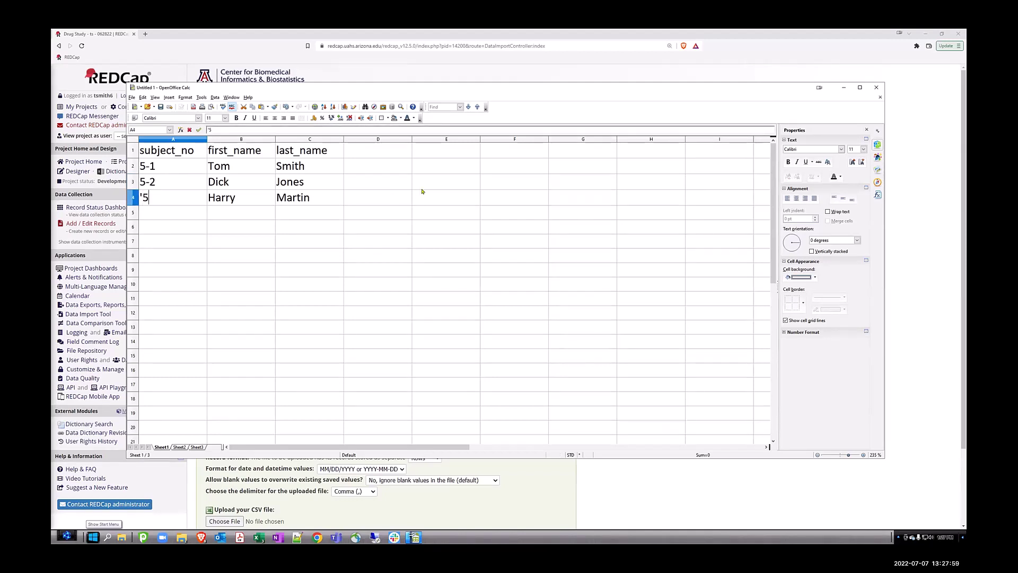
text(-3)
click(179, 259)
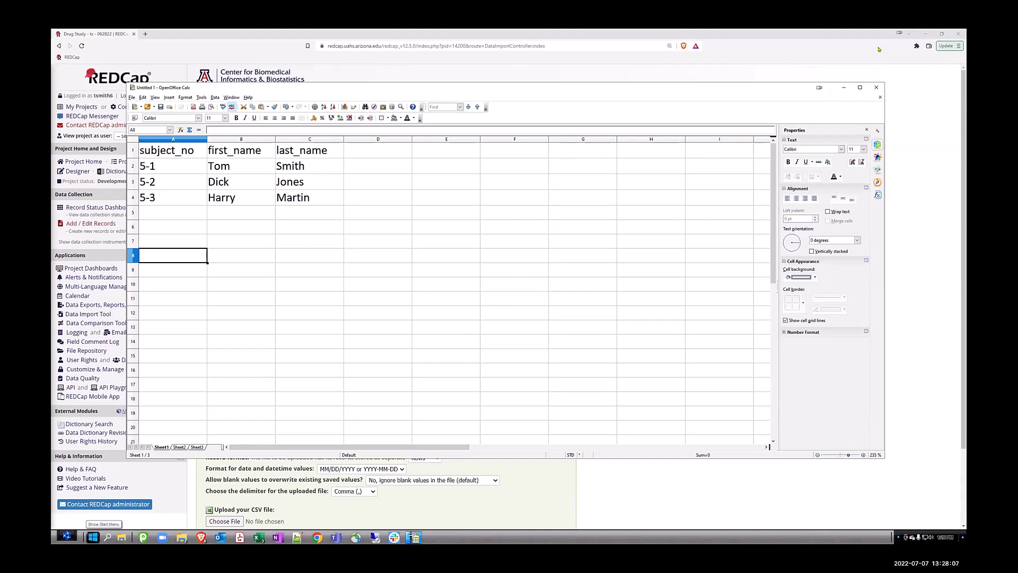
Step: Try to save the untitled Calc sheet in the Downloads folder, then close OpenOffice Calc and dismiss its document recovery notice
click(877, 89)
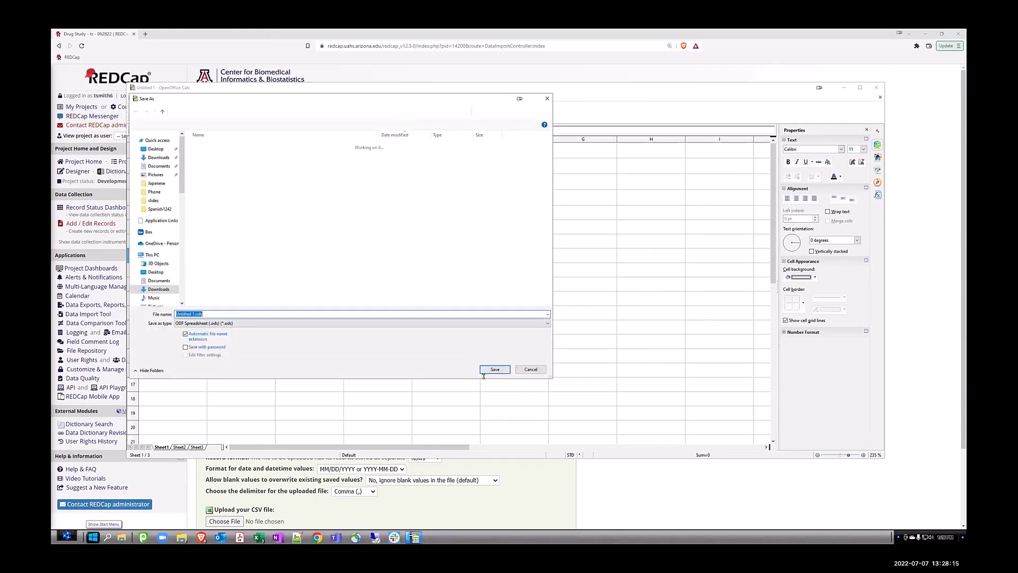
click(495, 370)
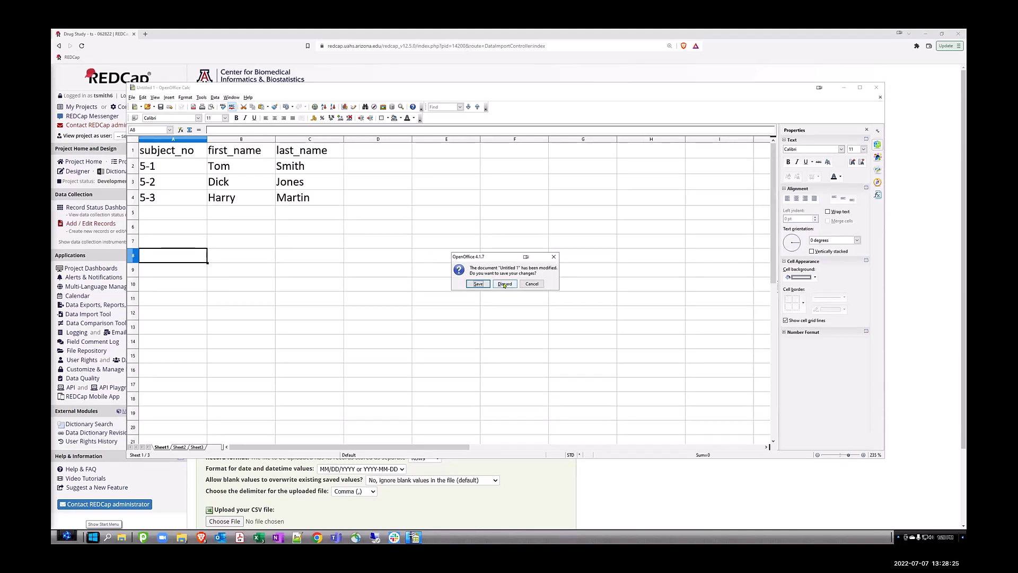
click(523, 283)
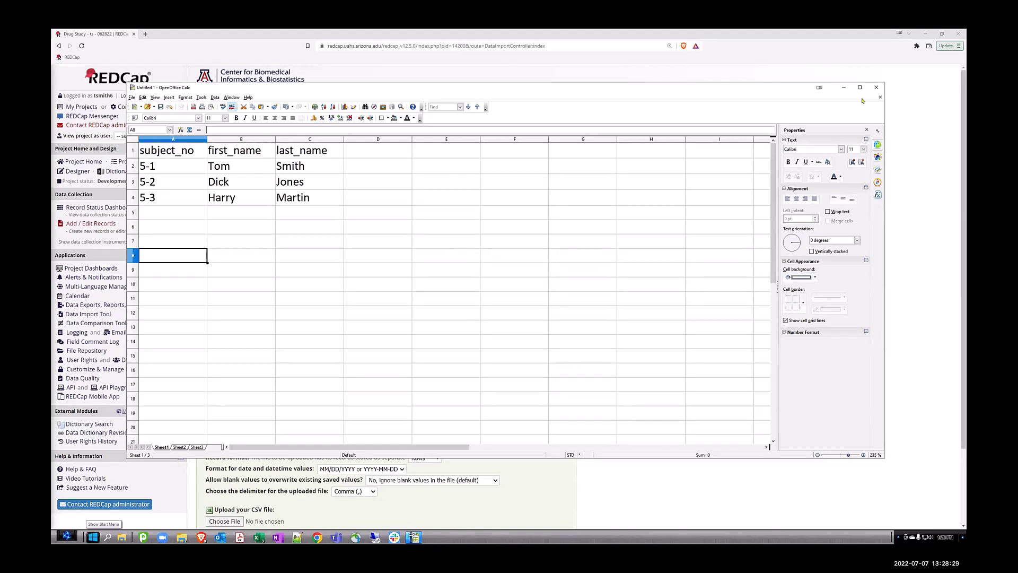
key(ctrl+s)
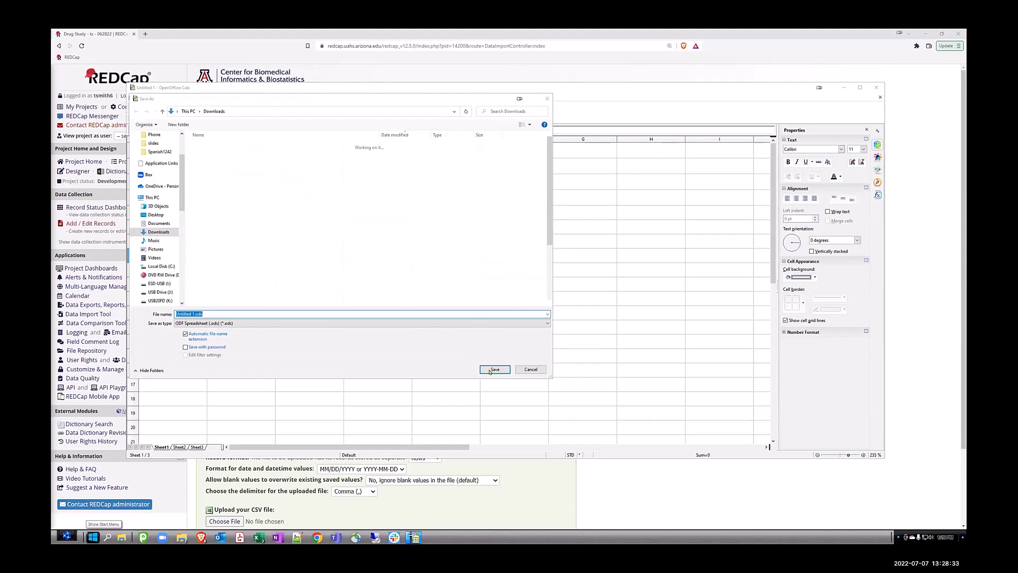
click(531, 369)
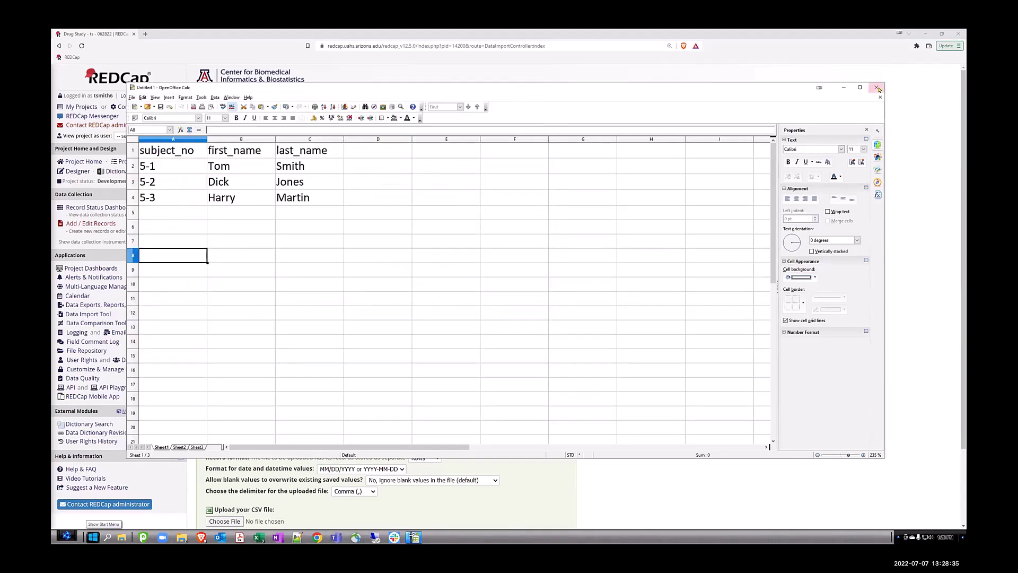
click(877, 88)
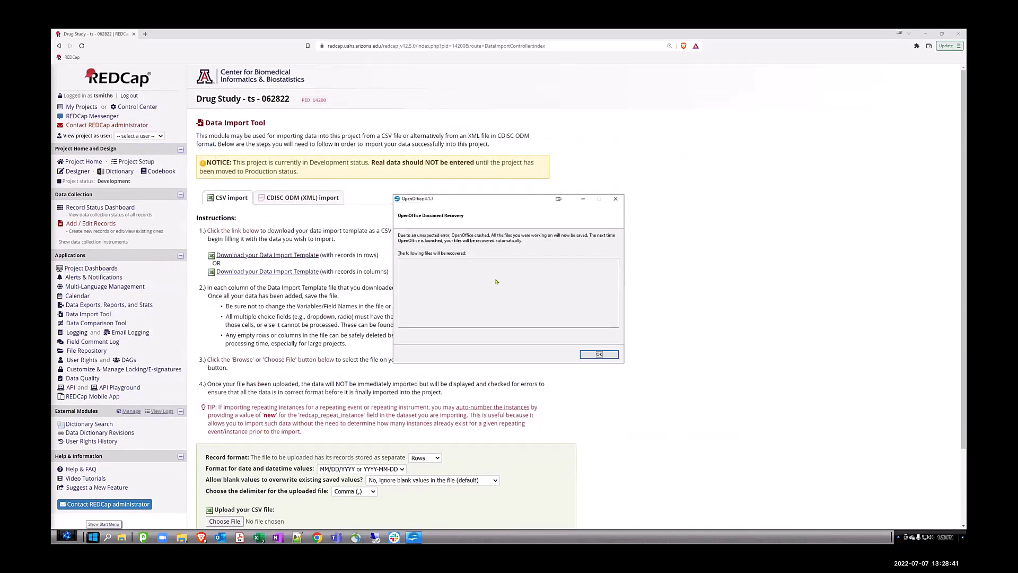
click(599, 354)
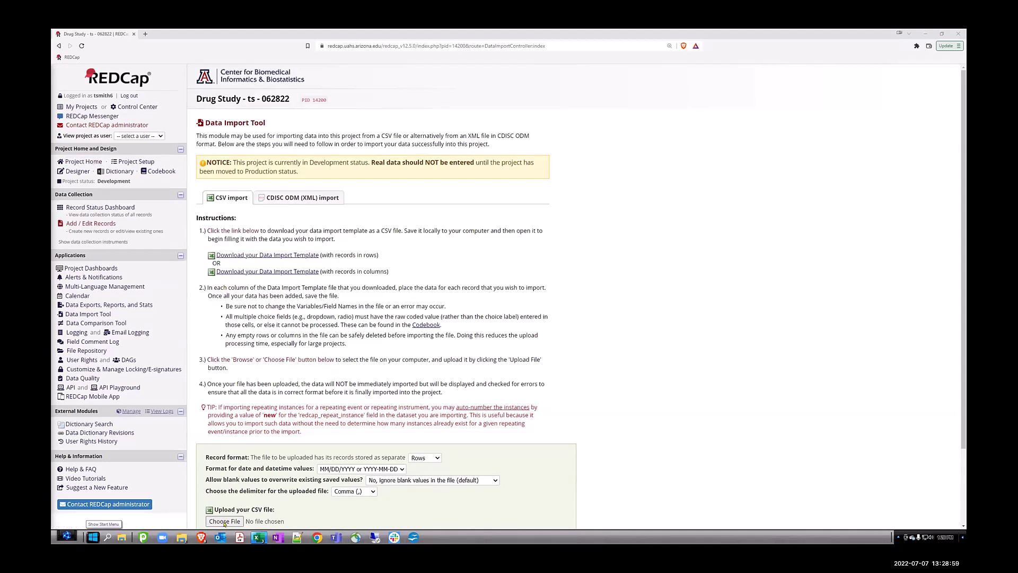
click(303, 492)
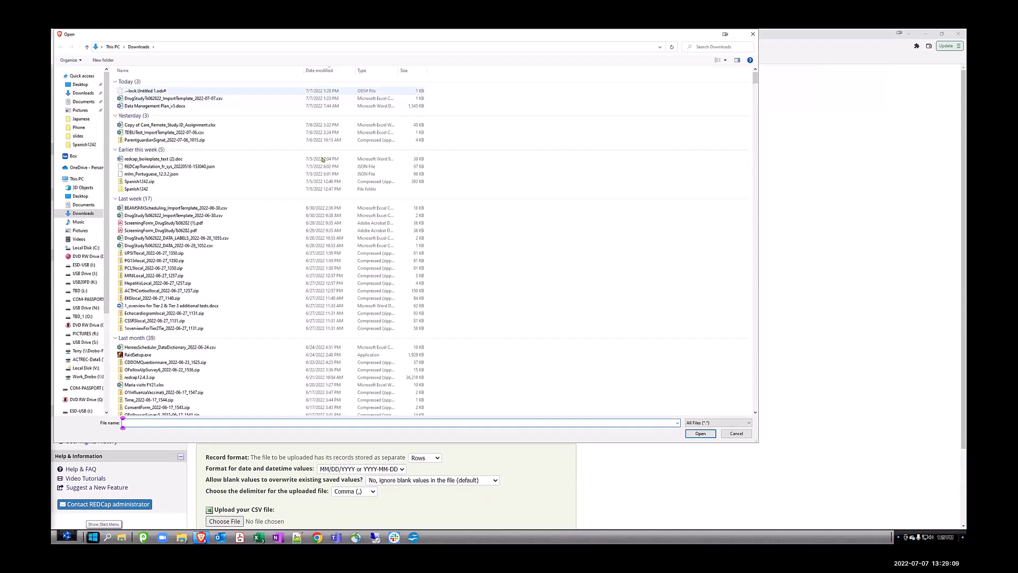
click(151, 91)
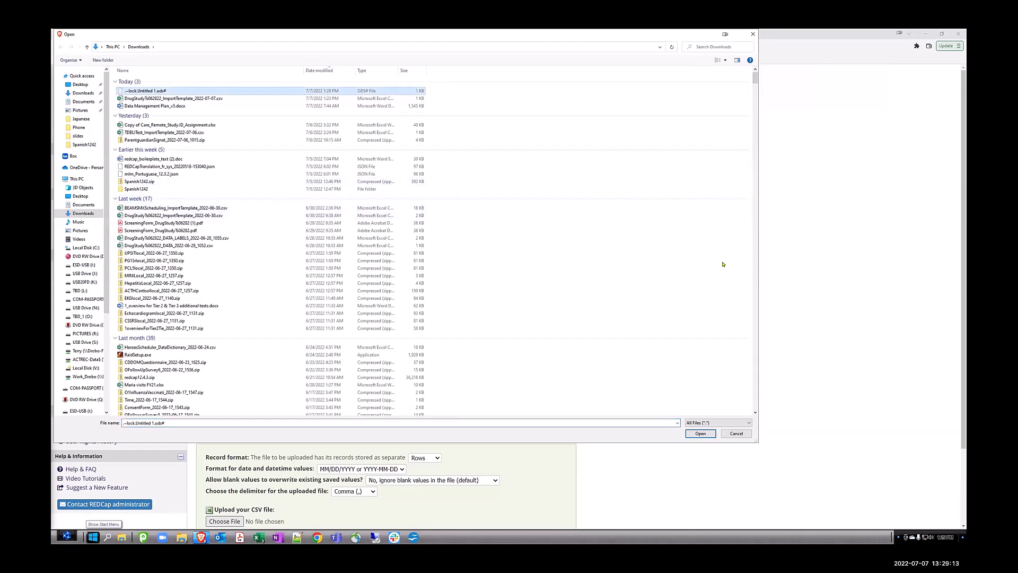
click(736, 433)
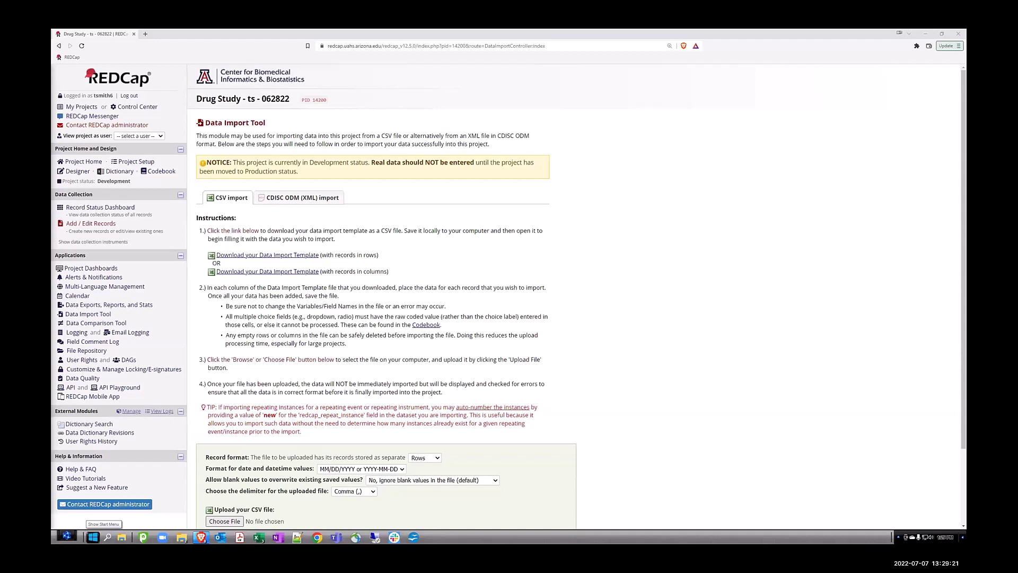
Step: Switch to the import template workbook in Excel and remove the leading backslash from the subject numbers in cells A2 to A4
key(alt+Tab)
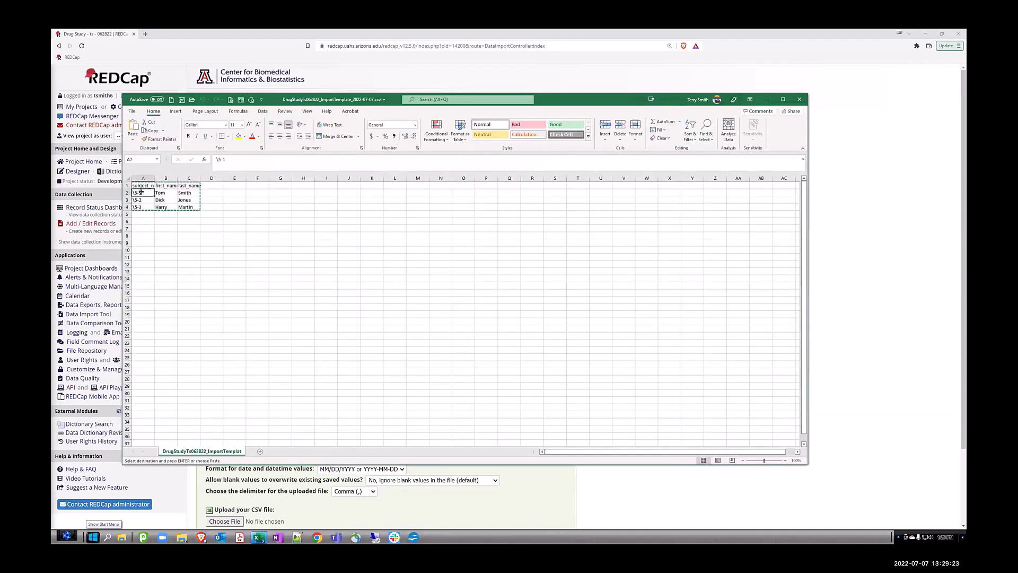
click(218, 159)
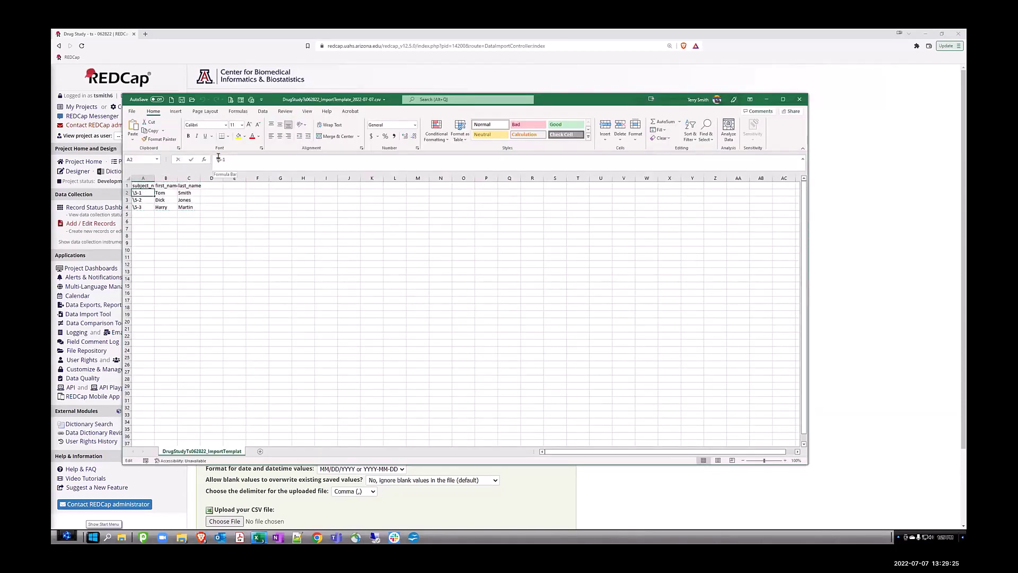
key(BackSpace)
click(139, 200)
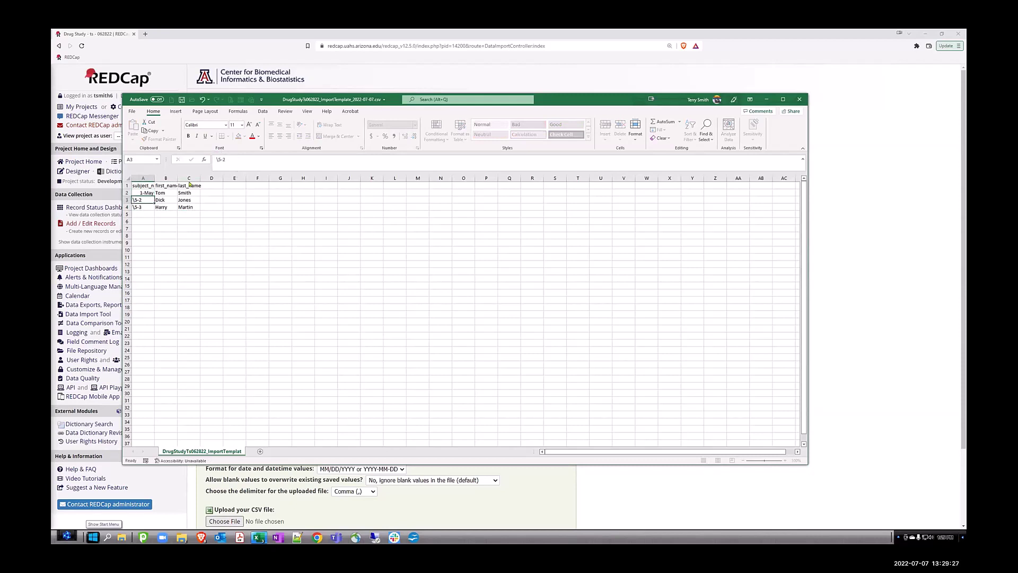
click(217, 160)
key(BackSpace)
key(Return)
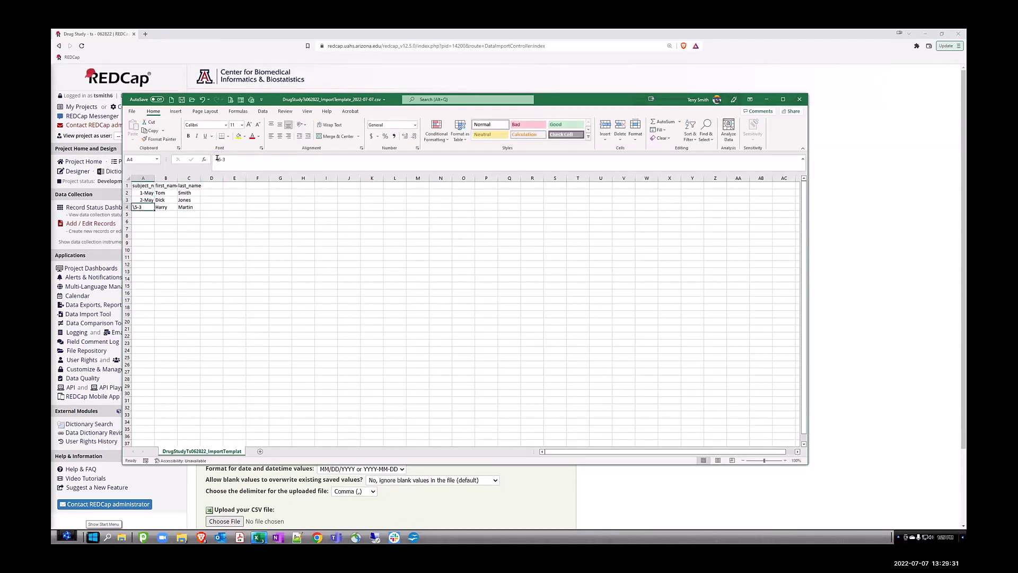
click(217, 159)
key(BackSpace)
Step: Replace the date in cell A2 with the text subject number '5-1, using a leading apostrophe
click(141, 190)
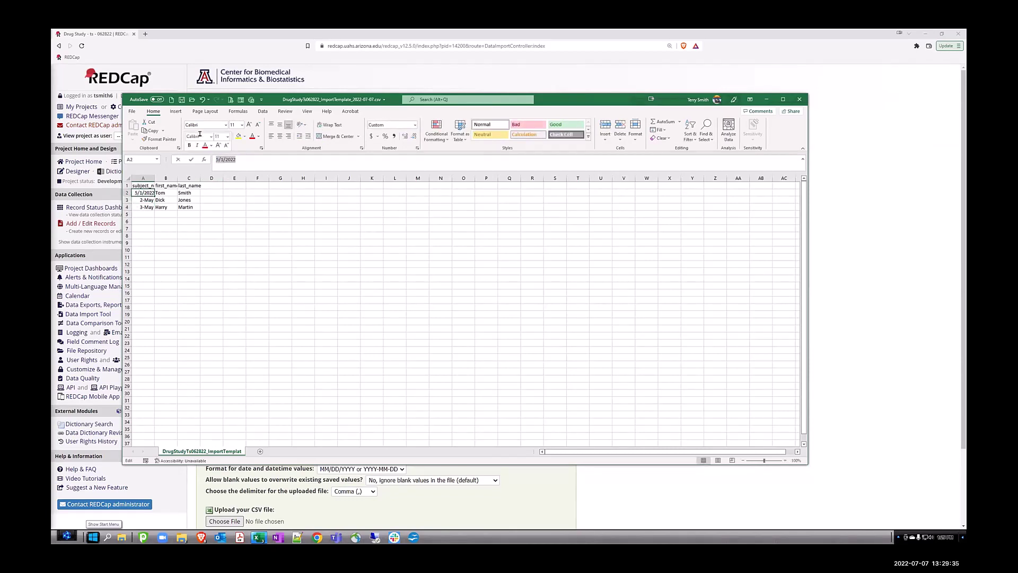
text(')
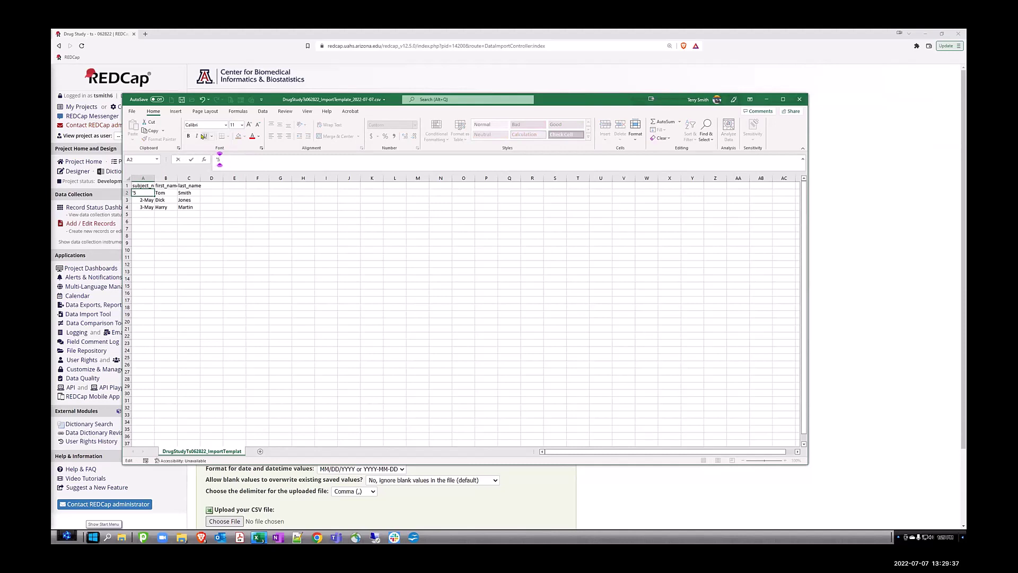
text(5-1)
key(Return)
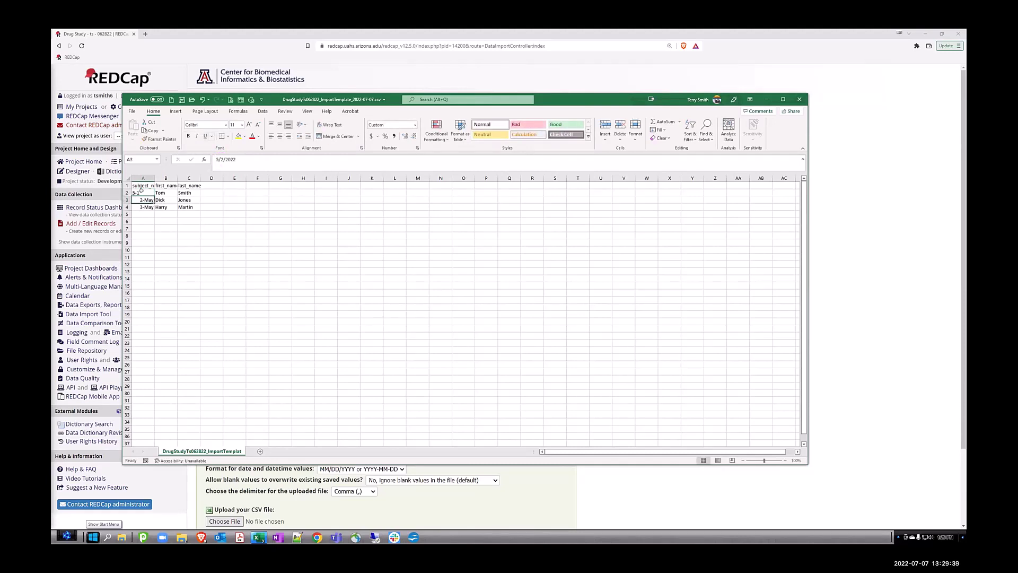
Step: Look over the Custom number format options for the subject number column A, leaving its cell format as it is
click(143, 178)
right_click(143, 178)
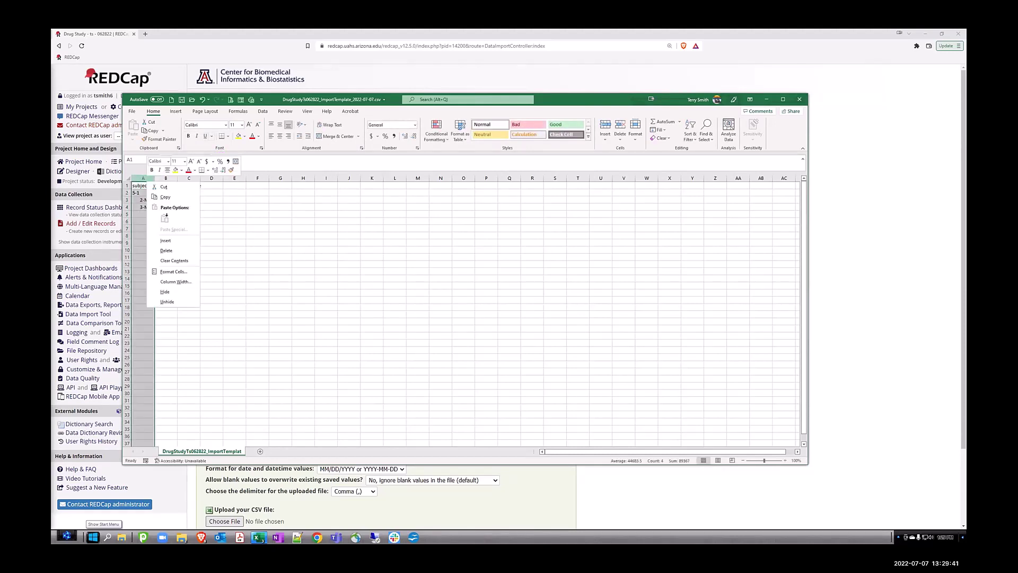
click(174, 273)
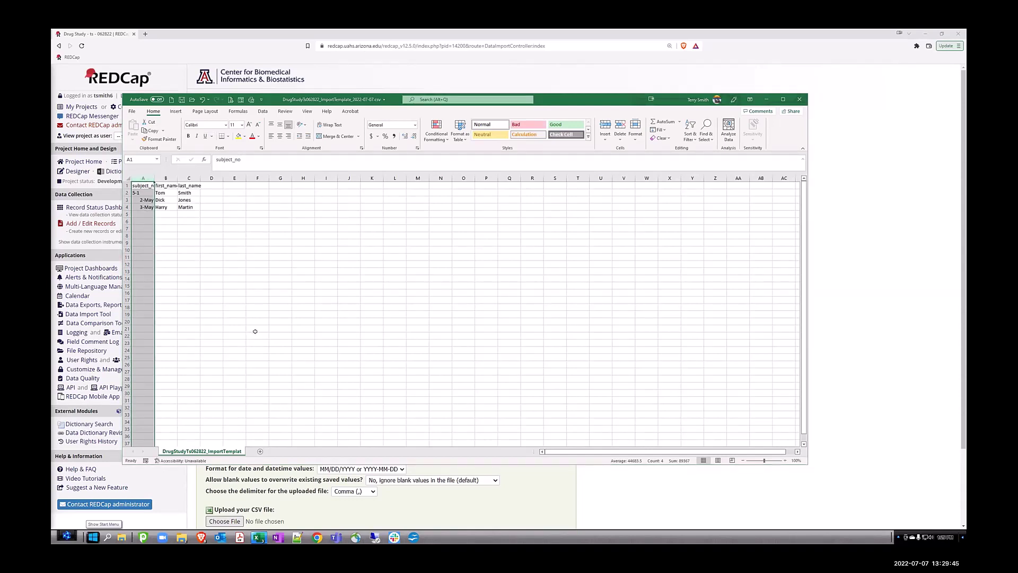
key(ctrl+1)
click(114, 263)
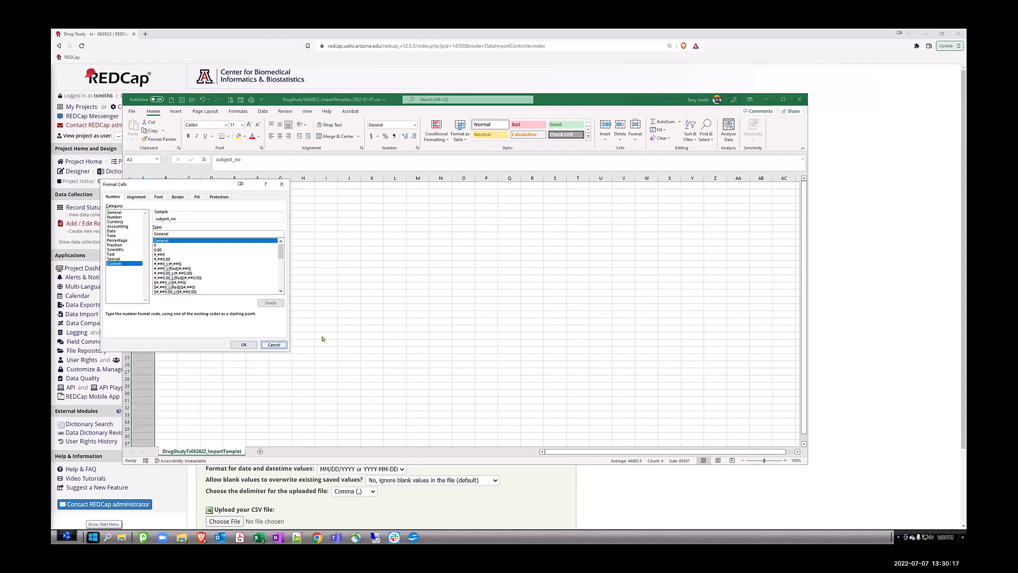
click(274, 345)
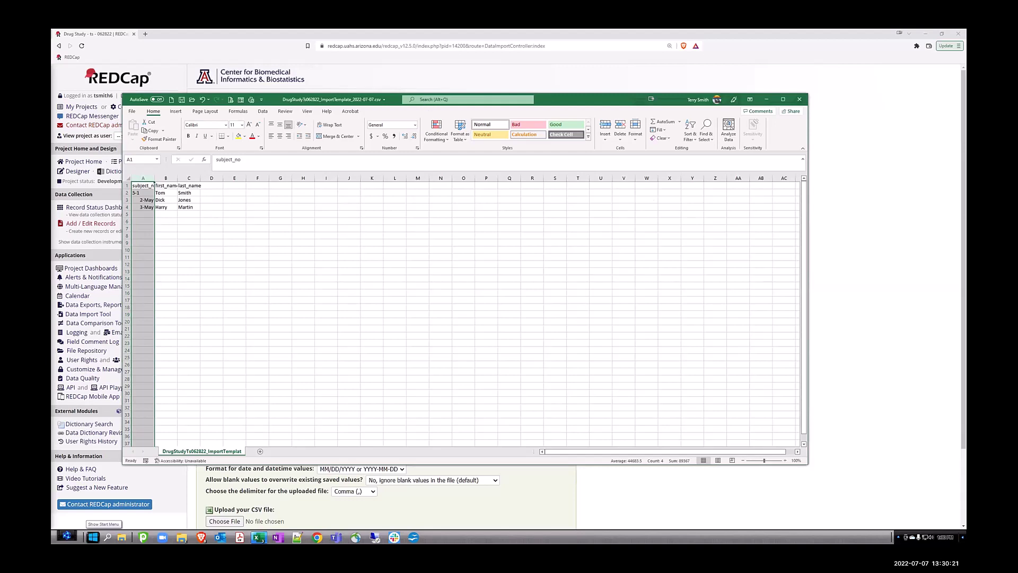
Step: Replace the date in cell A3 with the text subject number '5-2, using a leading apostrophe
click(145, 201)
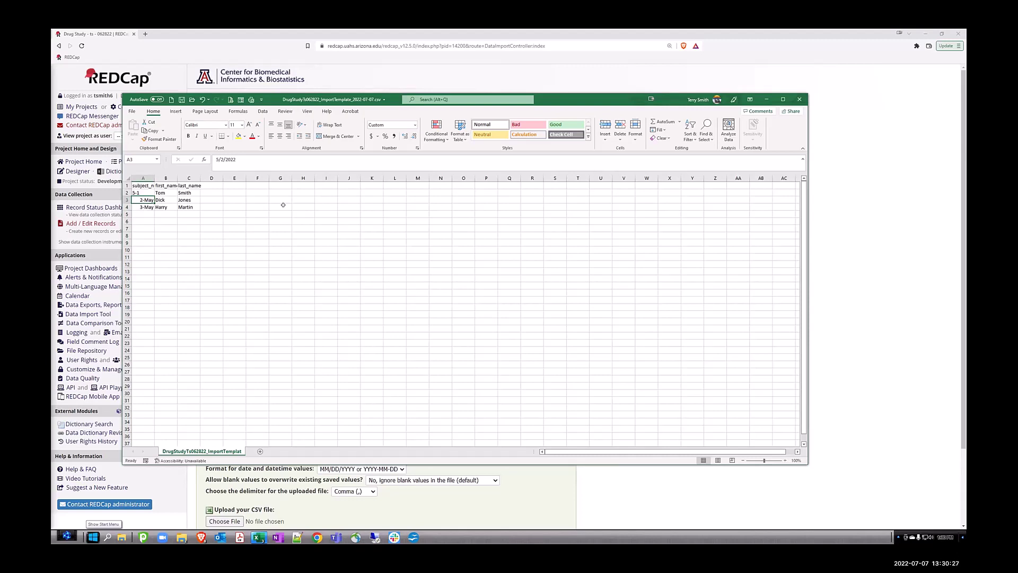
text(')
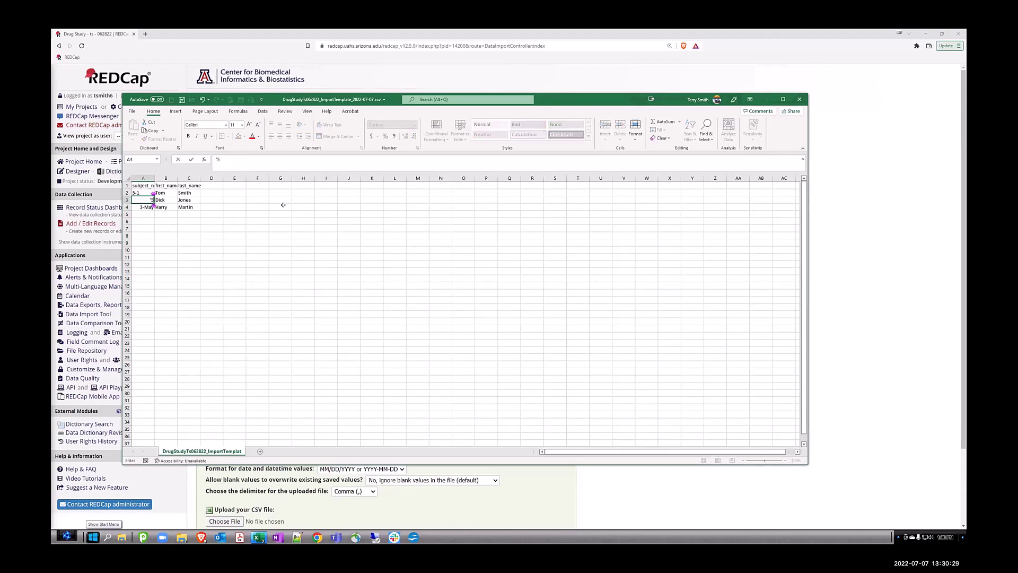
text(5-1)
key(Return)
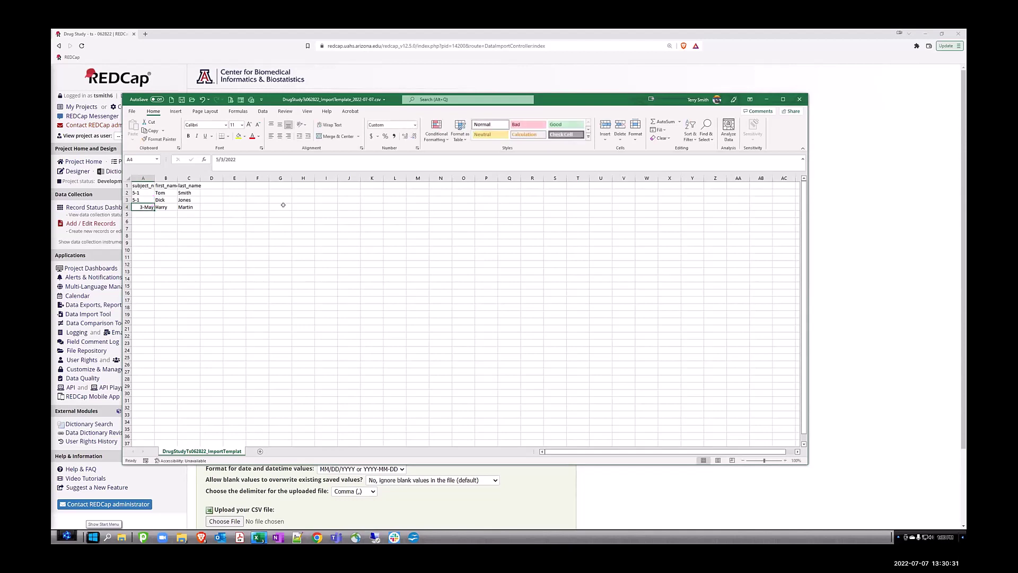
click(141, 199)
click(227, 155)
key(BackSpace)
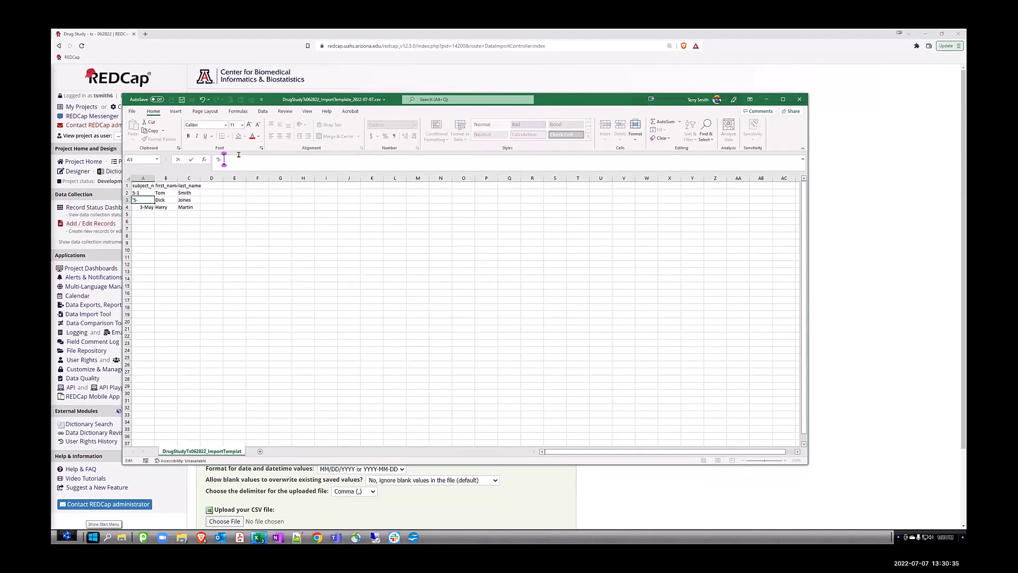
click(165, 291)
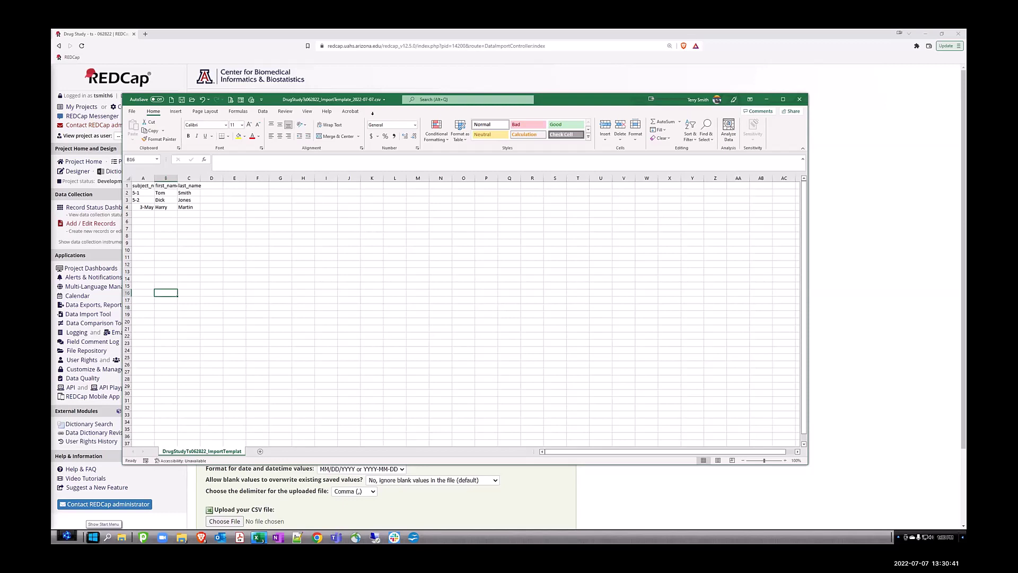
Step: Replace the date in cell A4 with the text subject number '5-3, using a leading apostrophe
click(142, 206)
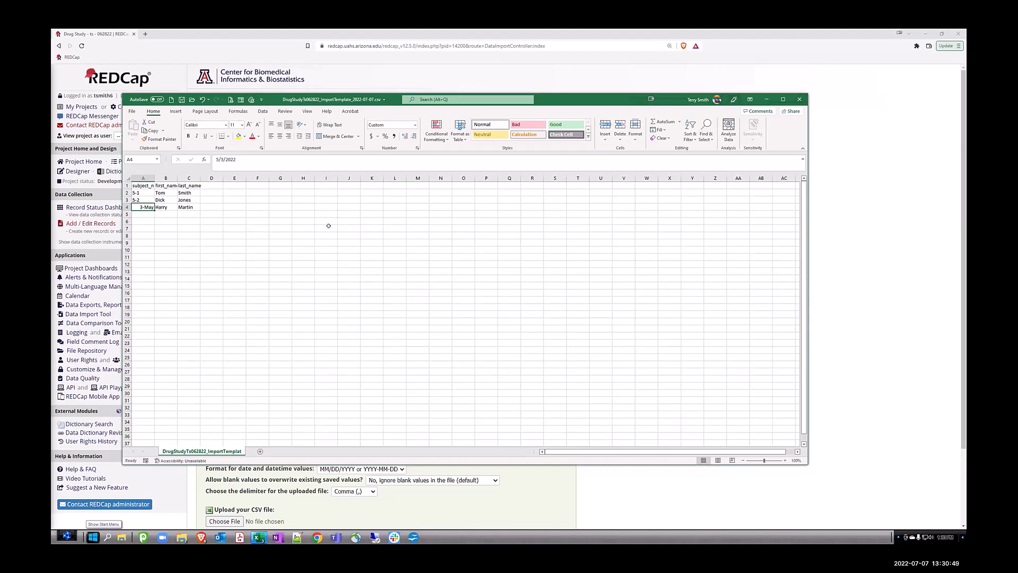
text('5/)
key(BackSpace)
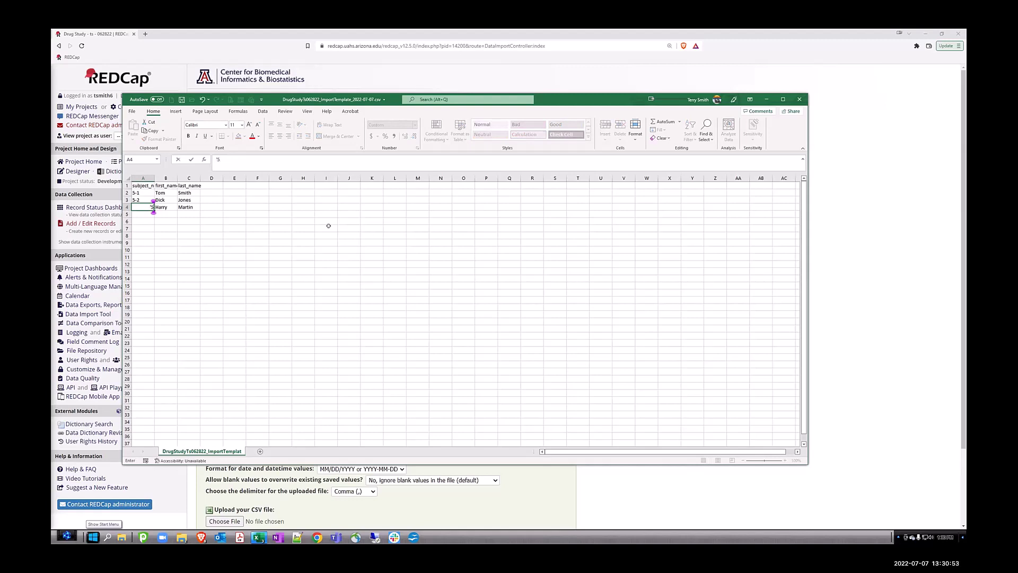
text(-3)
key(Return)
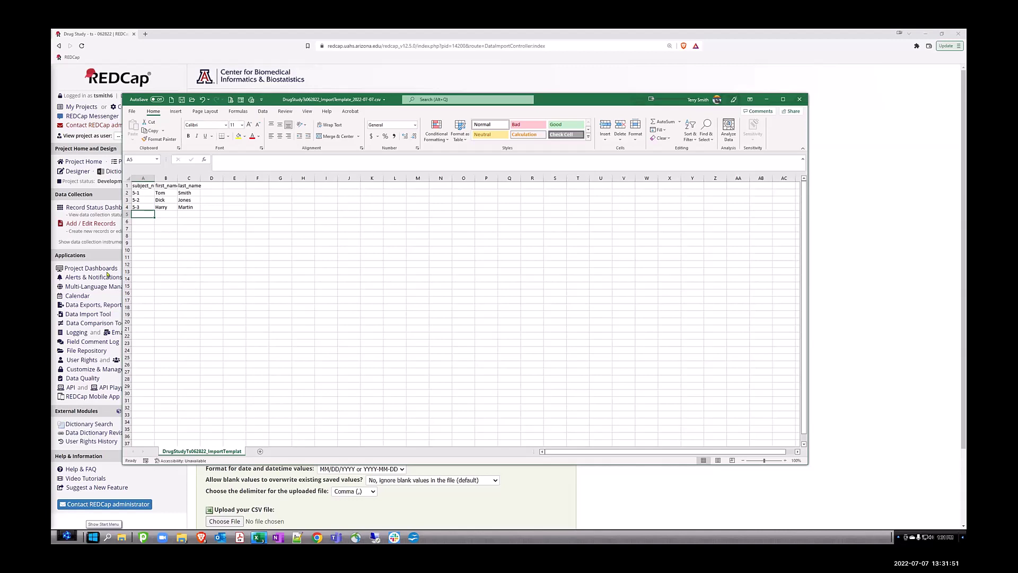
Step: Close the import template workbook and open the Add / Edit Records page of the REDCap project
click(794, 100)
click(479, 299)
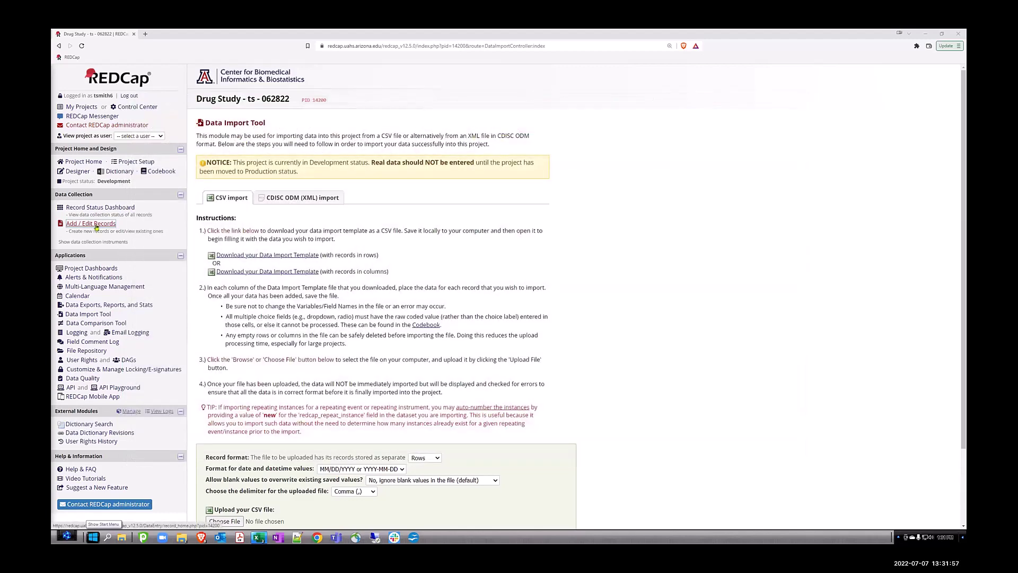
click(96, 224)
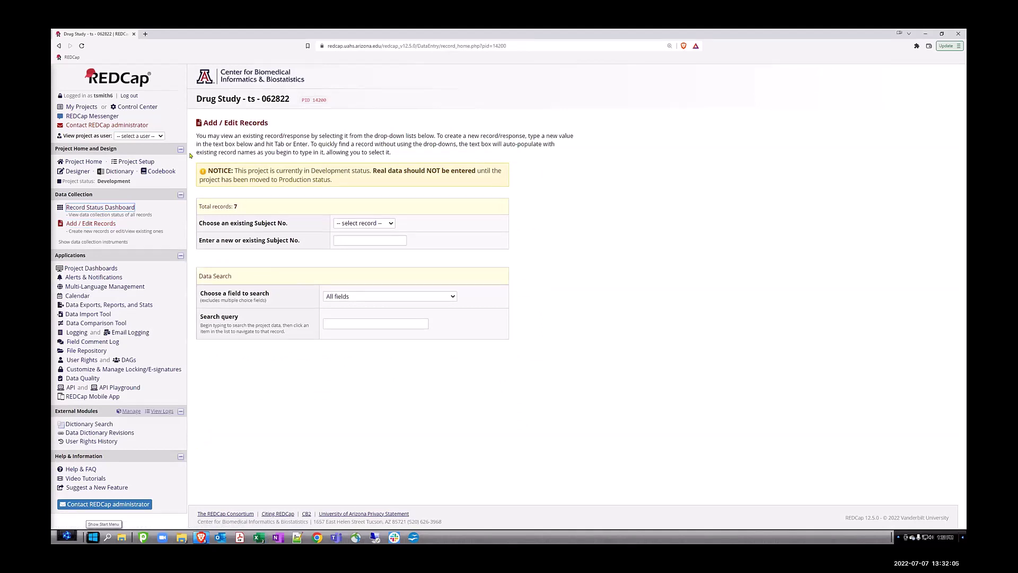
Step: Open the existing record with Subject No. 1 from the project's record list
click(58, 31)
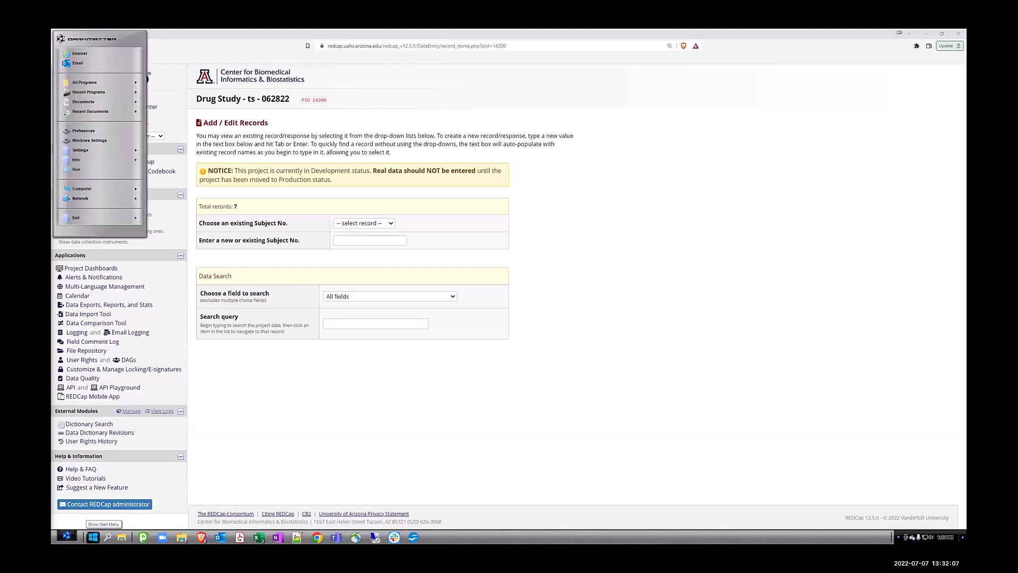
click(392, 225)
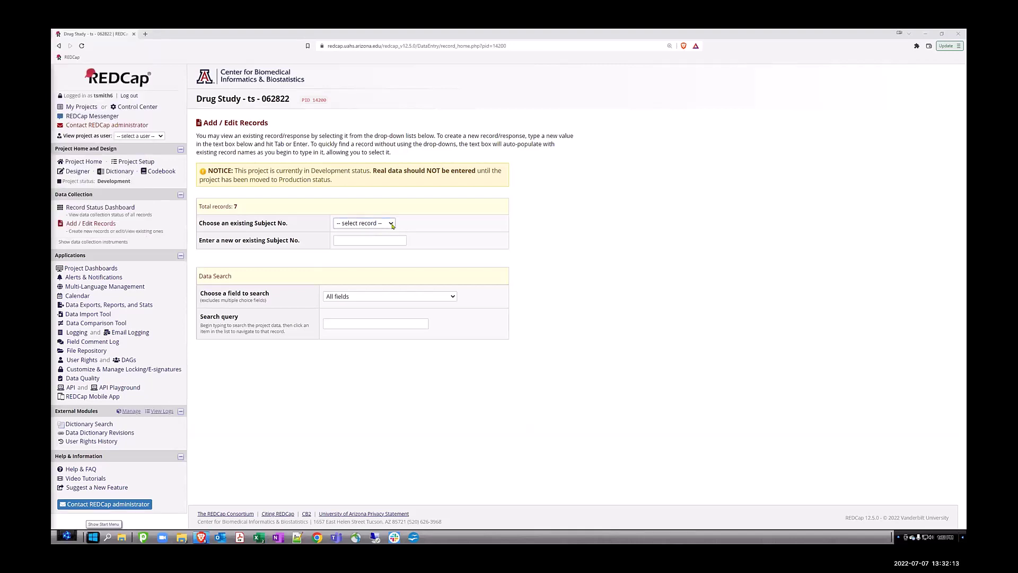
click(391, 224)
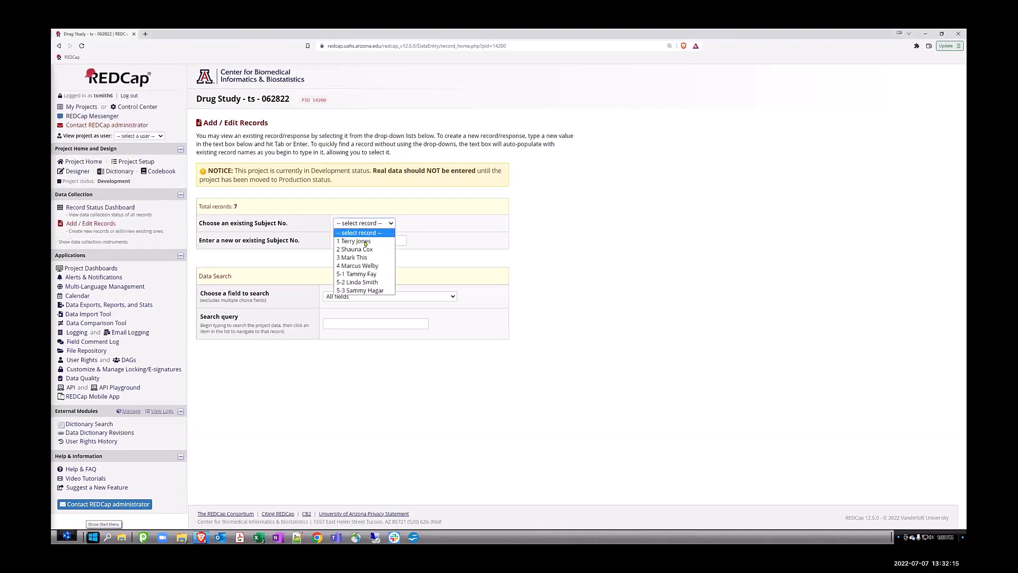
click(359, 235)
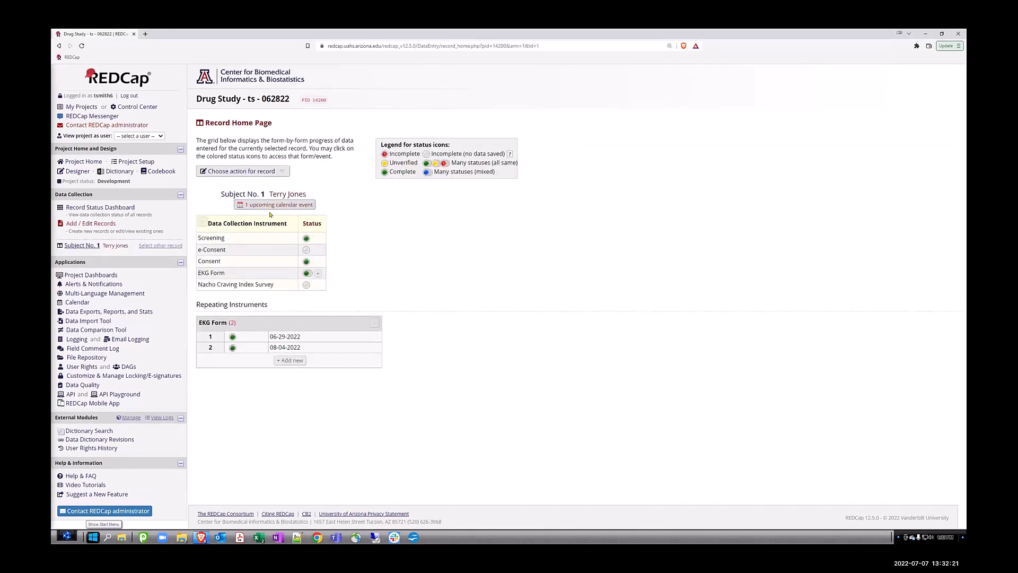
Step: Rename the record with Subject No. 1 to 4-1
click(240, 171)
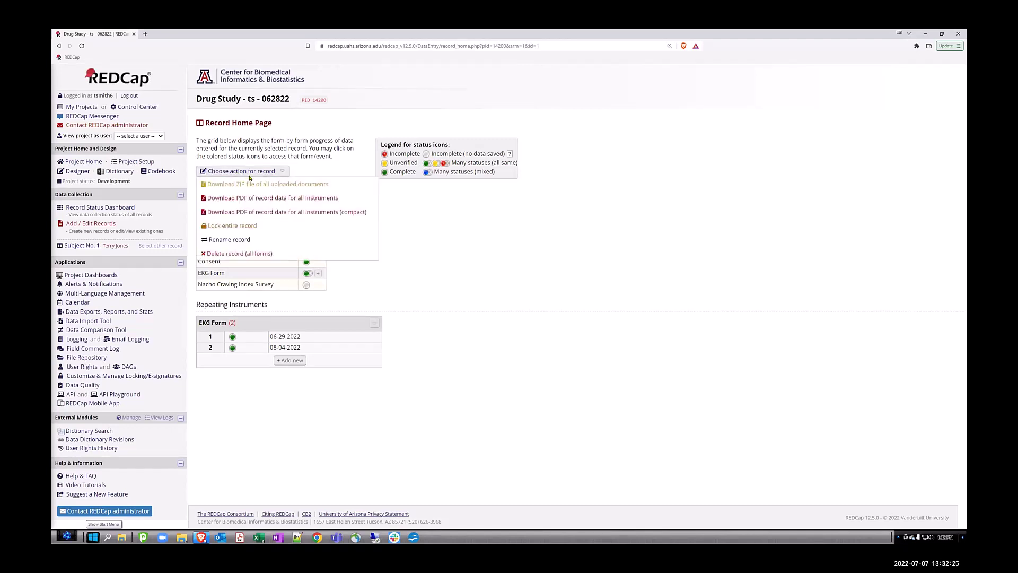
click(223, 240)
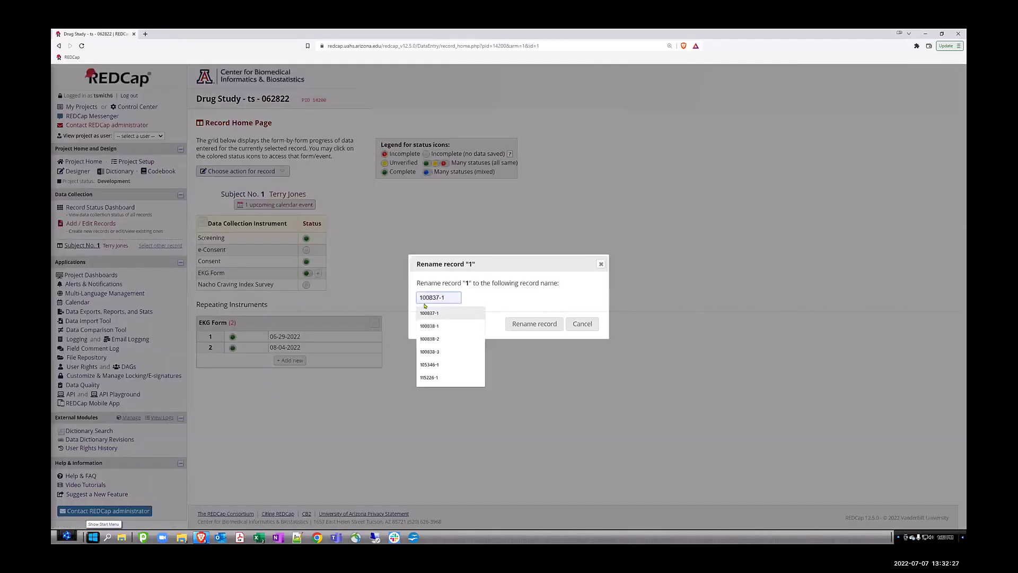
drag(430, 292, 414, 296)
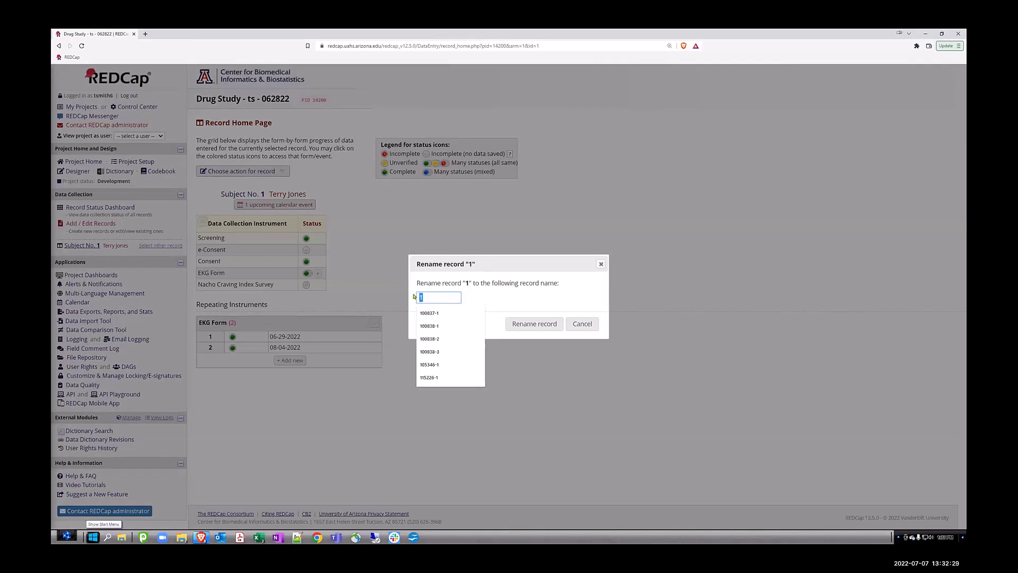
text(4-)
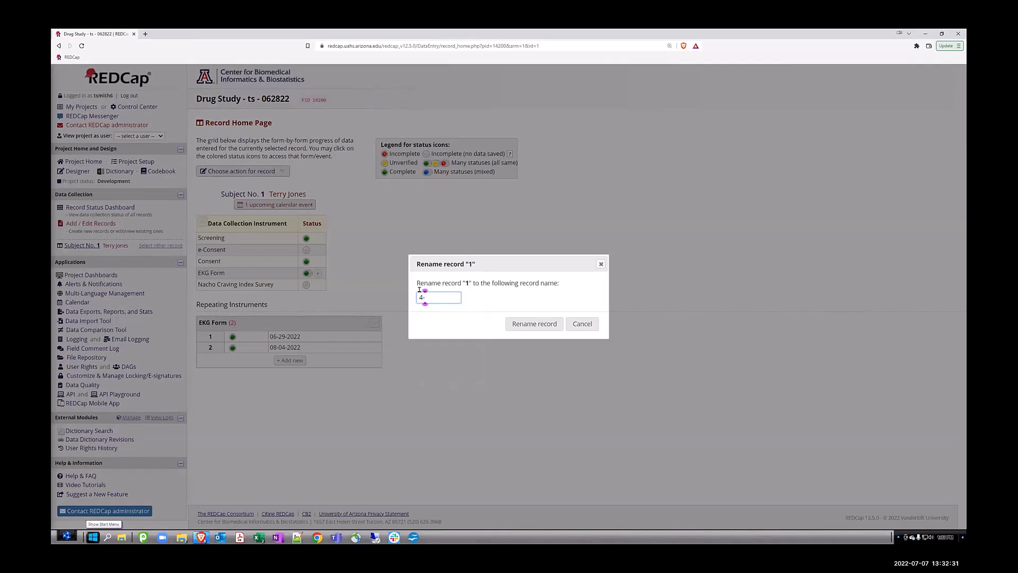
text(1)
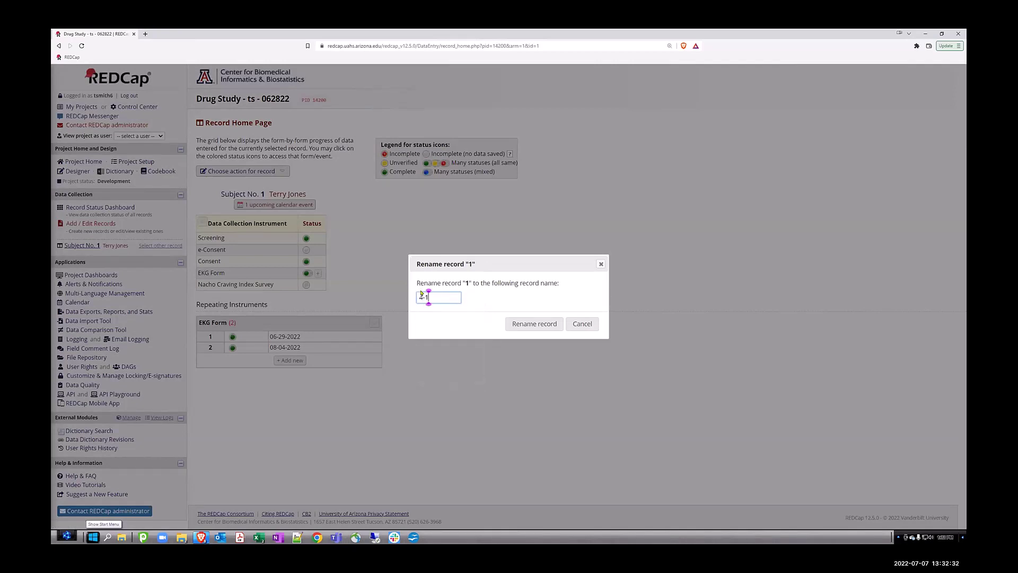
click(535, 324)
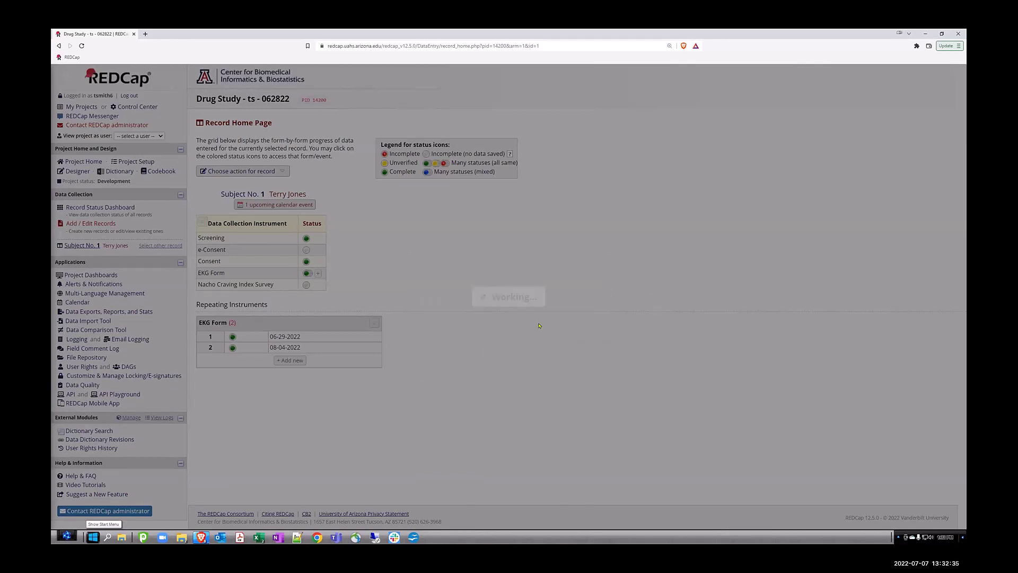
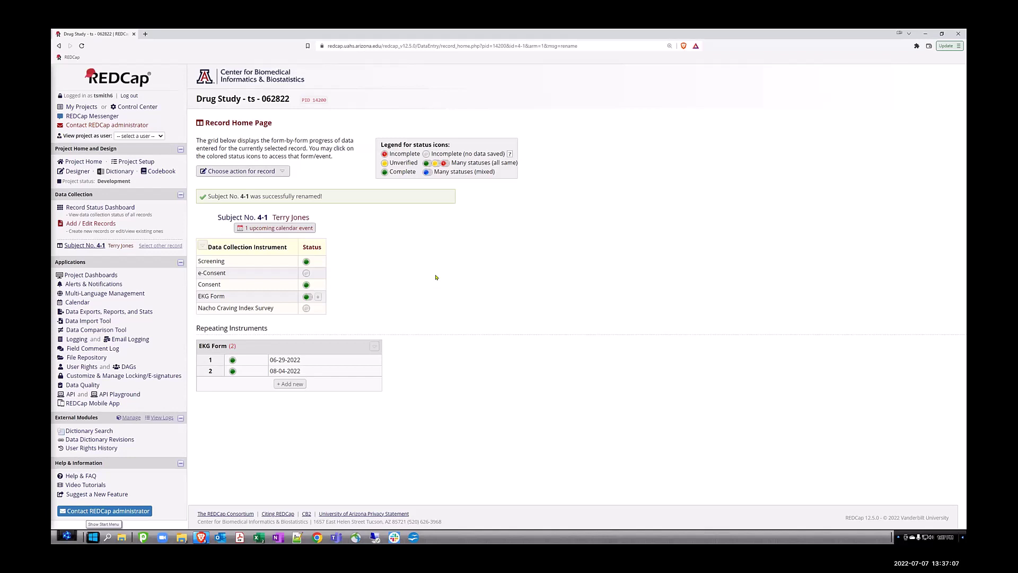
Step: Open the Project Setup page of the drug study project
click(133, 163)
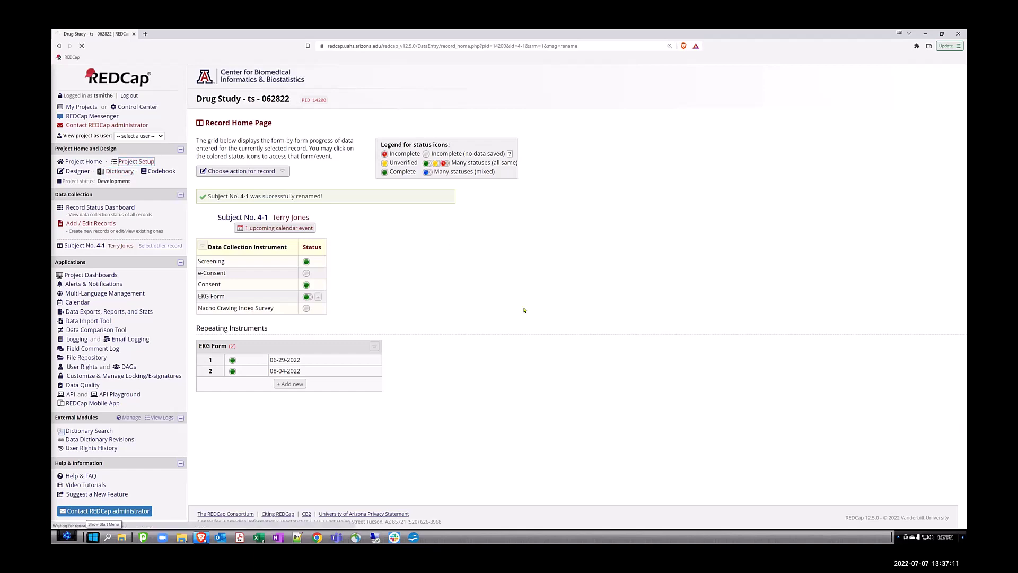